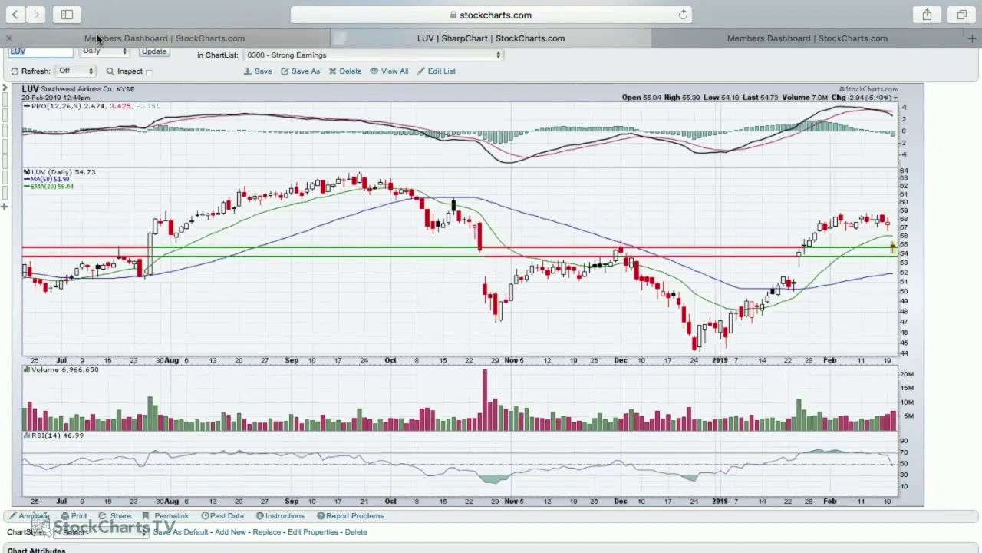
Open the saved scan "10am EST High Volume" for editing from the members dashboard
{"action": "left_click", "coordinate": [269, 37]}
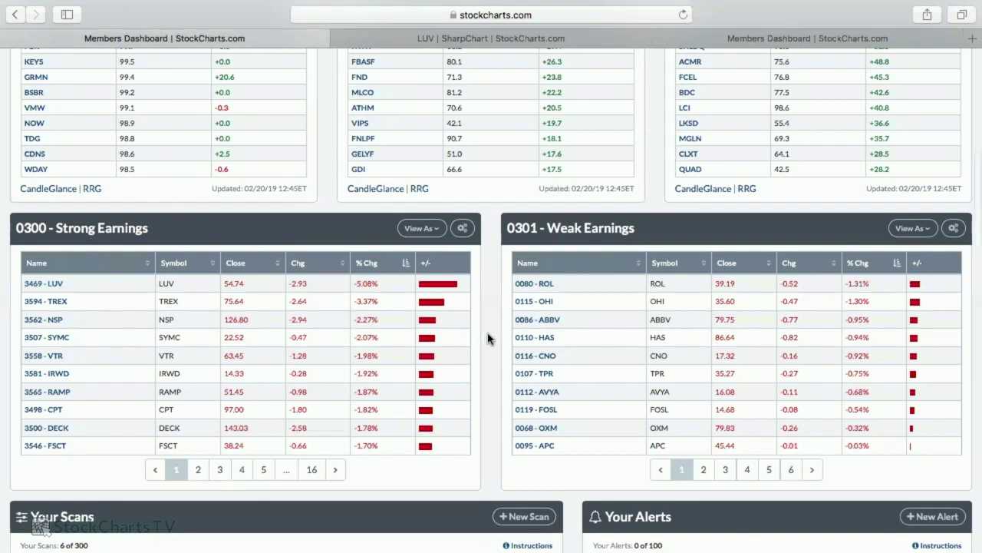
{"action": "scroll", "coordinate": [488, 338], "scroll_direction": "up", "scroll_amount": 10}
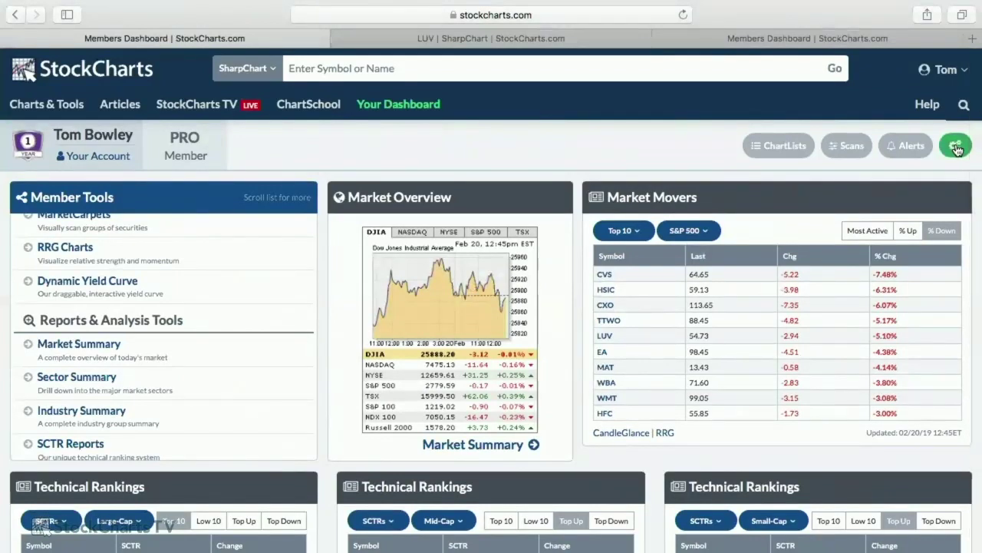
{"action": "scroll", "coordinate": [841, 178], "scroll_direction": "down", "scroll_amount": 10}
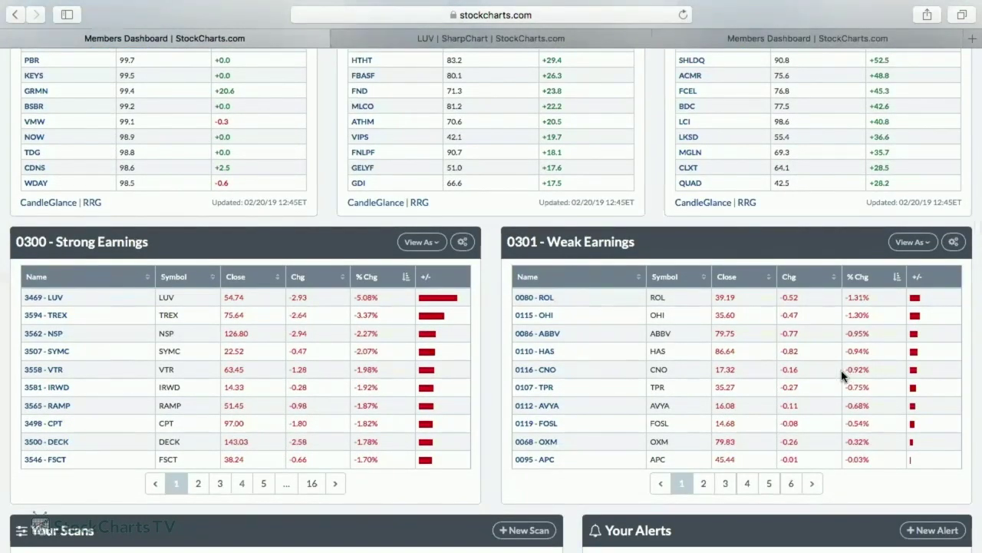
{"action": "scroll", "coordinate": [841, 375], "scroll_direction": "down", "scroll_amount": 5}
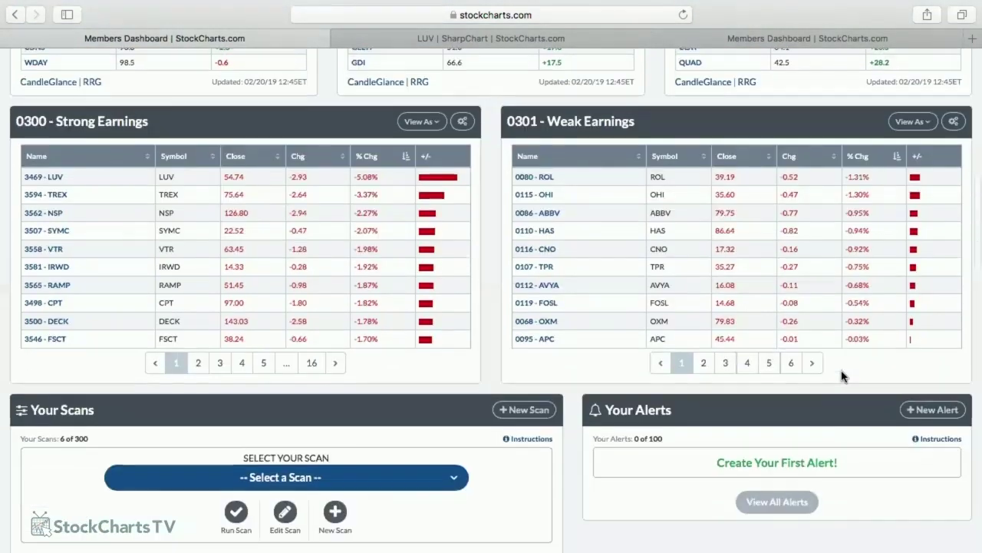
{"action": "scroll", "coordinate": [841, 375], "scroll_direction": "down", "scroll_amount": 3}
{"action": "scroll", "coordinate": [842, 375], "scroll_direction": "up", "scroll_amount": 1}
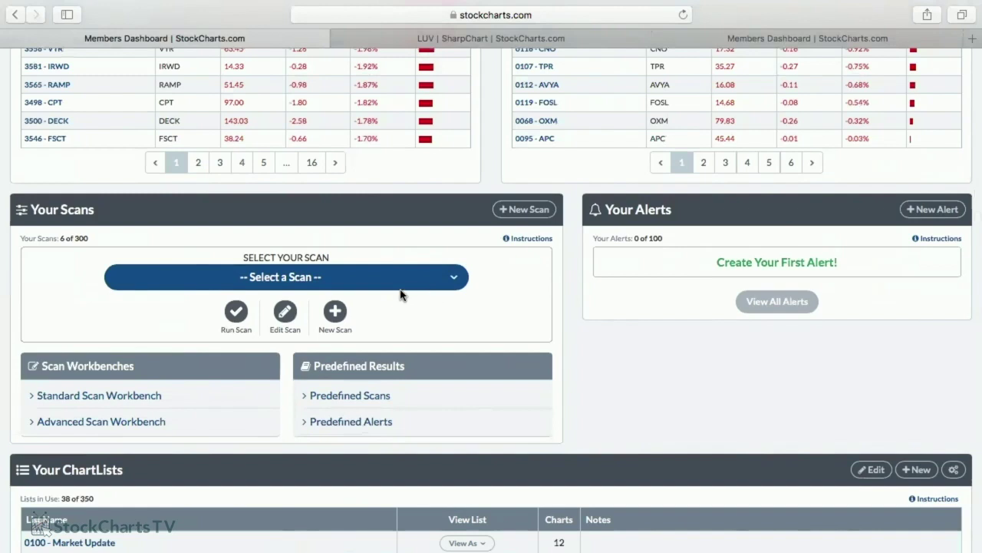
{"action": "left_click", "coordinate": [355, 277]}
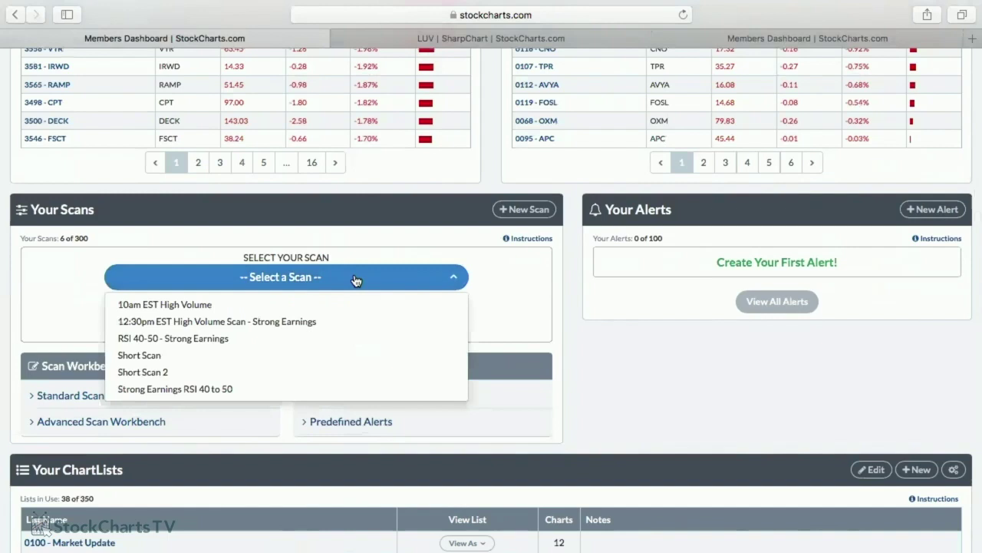
{"action": "left_click", "coordinate": [222, 306]}
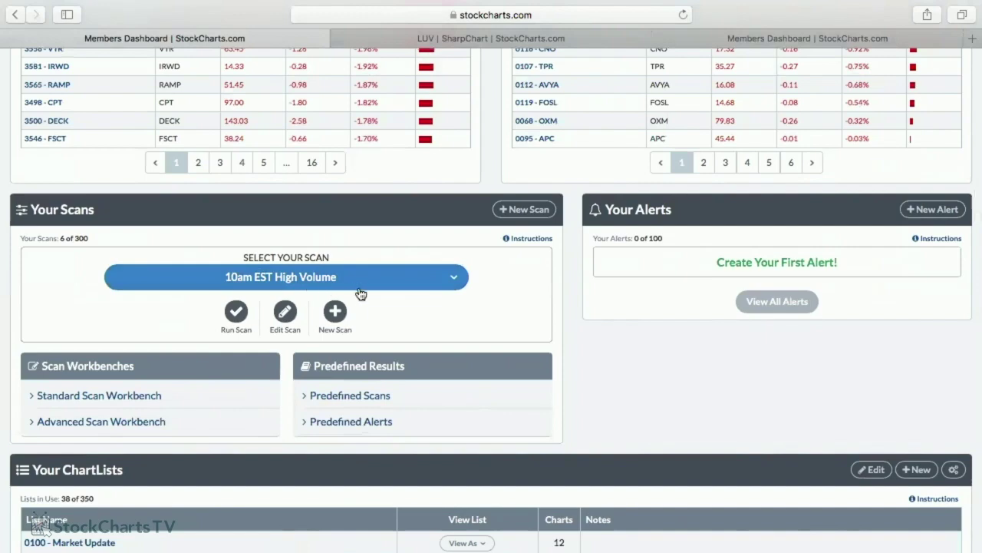
{"action": "left_click", "coordinate": [285, 311]}
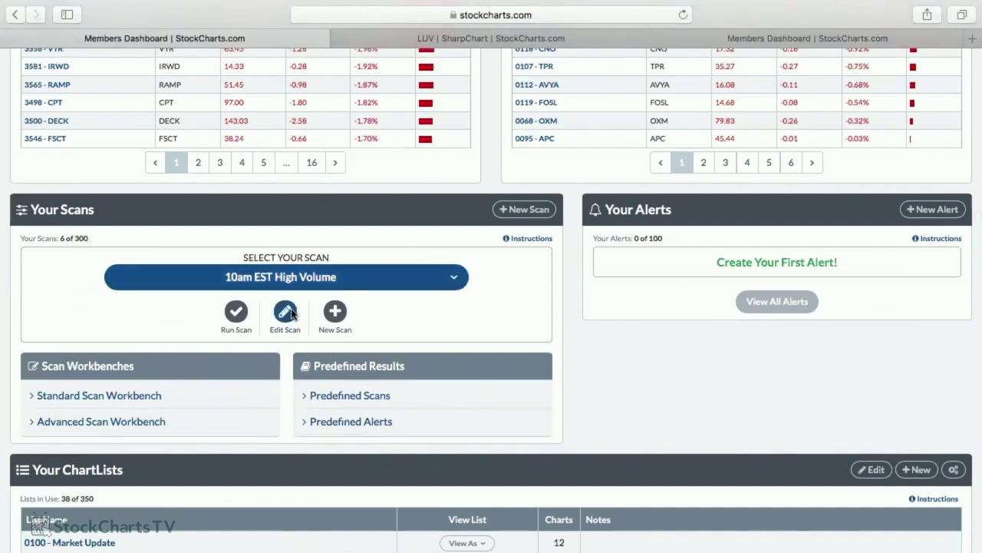
Review the scan's available groups and highlight the criterion comparing daily volume with its 90-day average
{"action": "scroll", "coordinate": [461, 333], "scroll_direction": "down", "scroll_amount": 5}
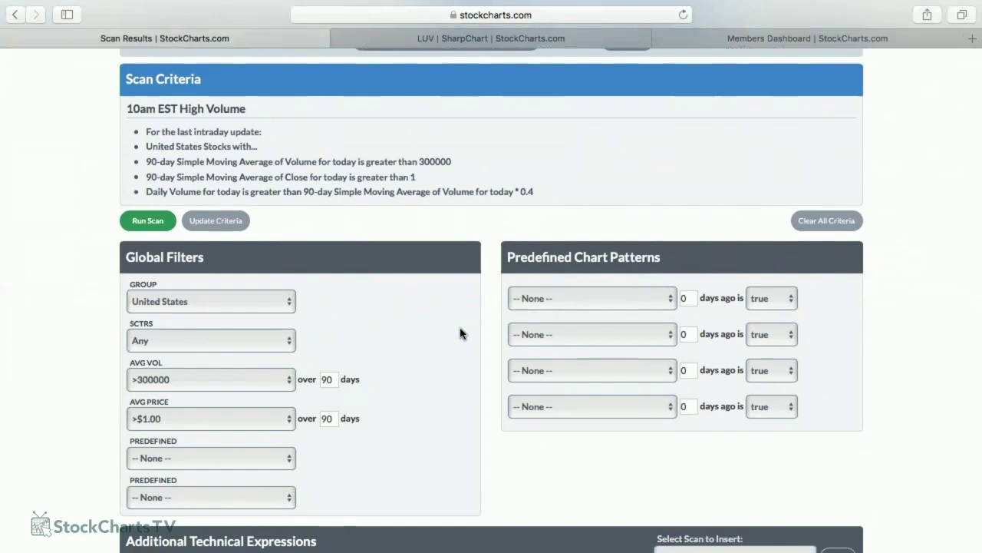
{"action": "left_click", "coordinate": [192, 303]}
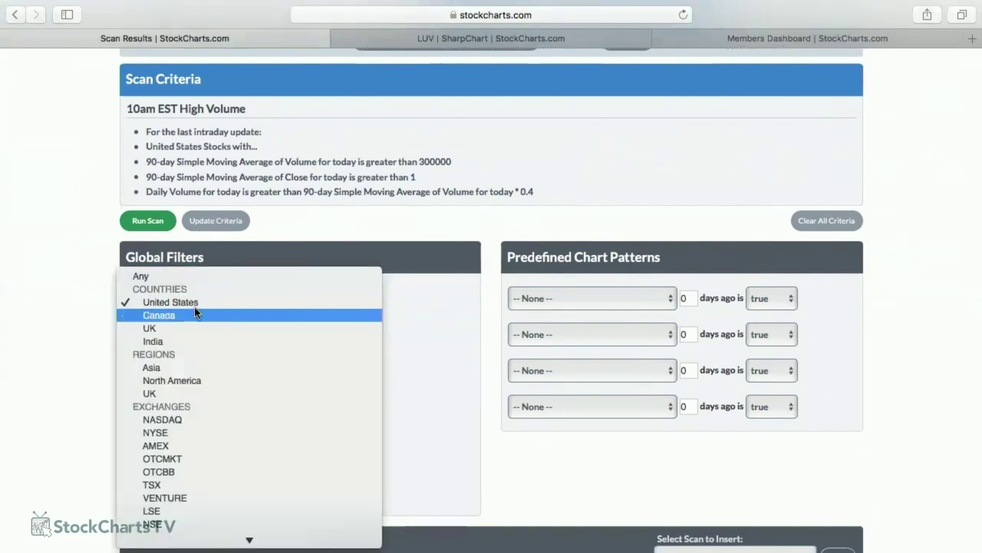
{"action": "left_click", "coordinate": [193, 302]}
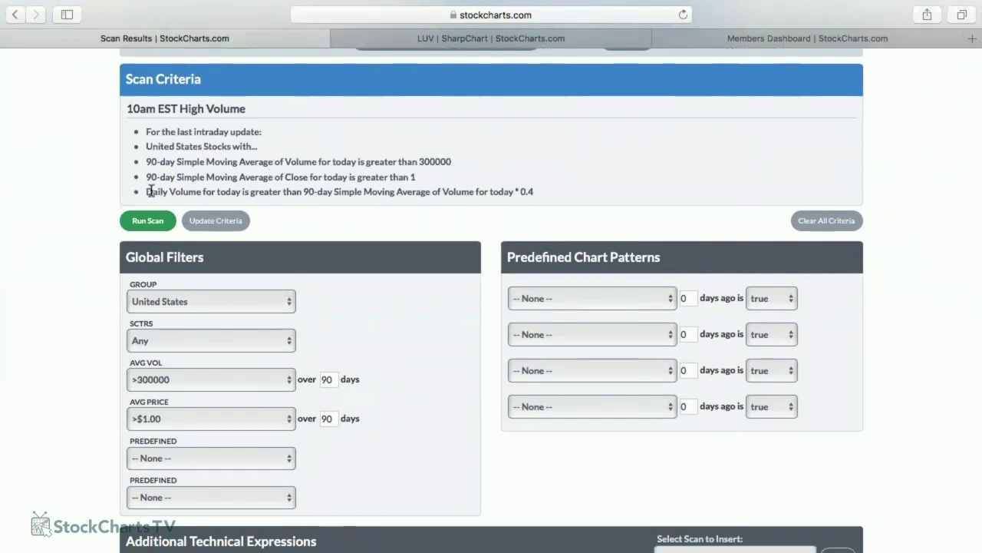
{"action": "left_click_drag", "start_coordinate": [145, 191], "coordinate": [537, 198]}
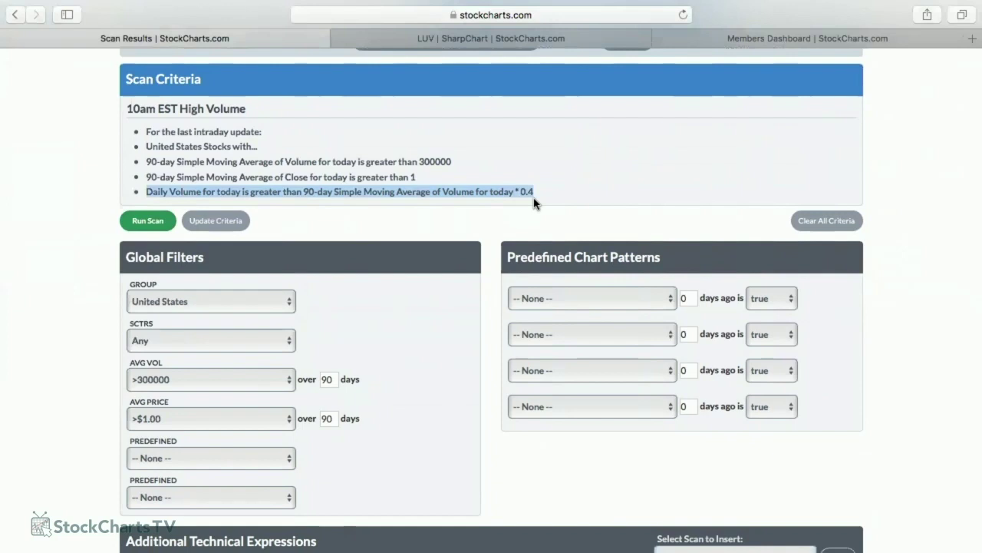
Set the scan's group filter to the ChartList "0300 - Strong Earnings"
{"action": "scroll", "coordinate": [547, 194], "scroll_direction": "down", "scroll_amount": 1}
{"action": "scroll", "coordinate": [547, 195], "scroll_direction": "down", "scroll_amount": 1}
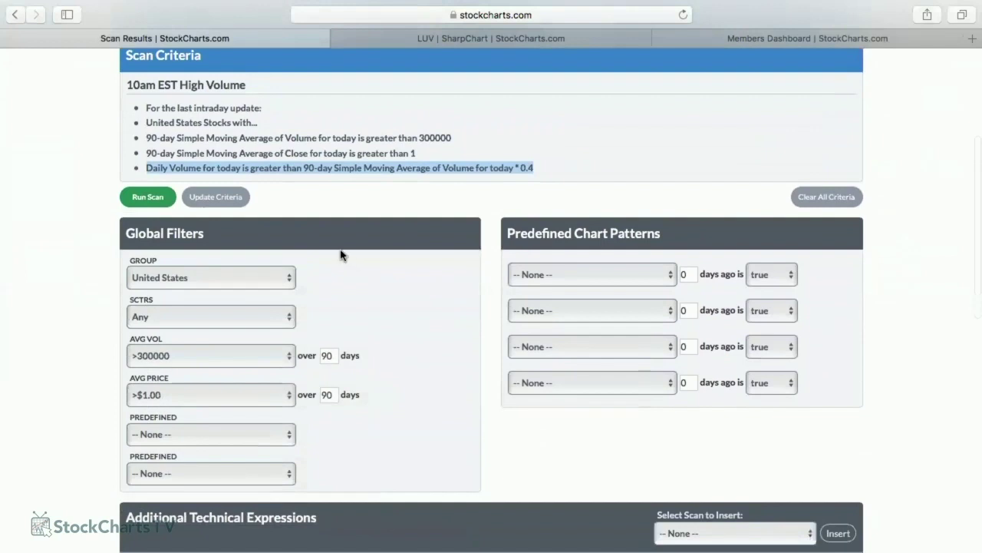
{"action": "left_click", "coordinate": [253, 278]}
{"action": "scroll", "coordinate": [255, 311], "scroll_direction": "down", "scroll_amount": 10}
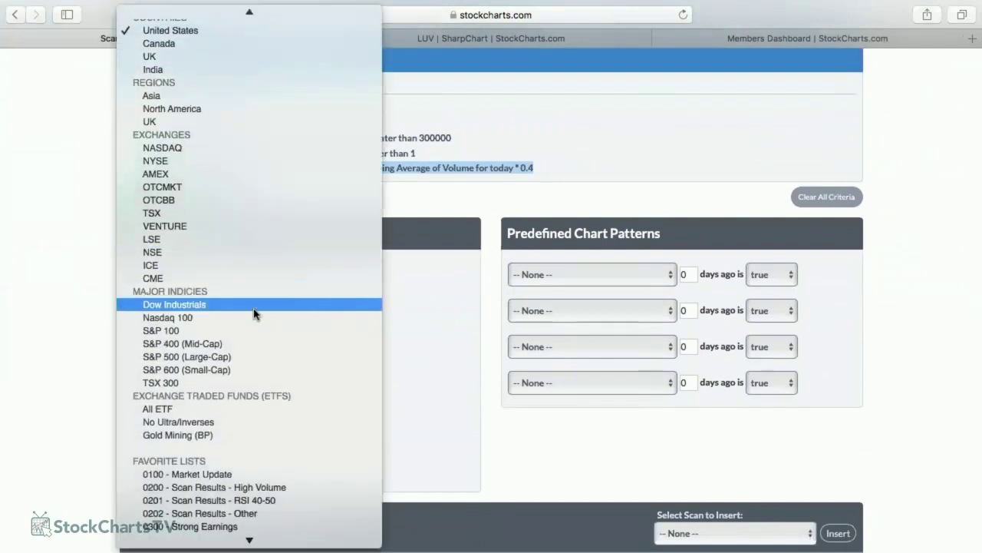
{"action": "scroll", "coordinate": [253, 309], "scroll_direction": "down", "scroll_amount": 3}
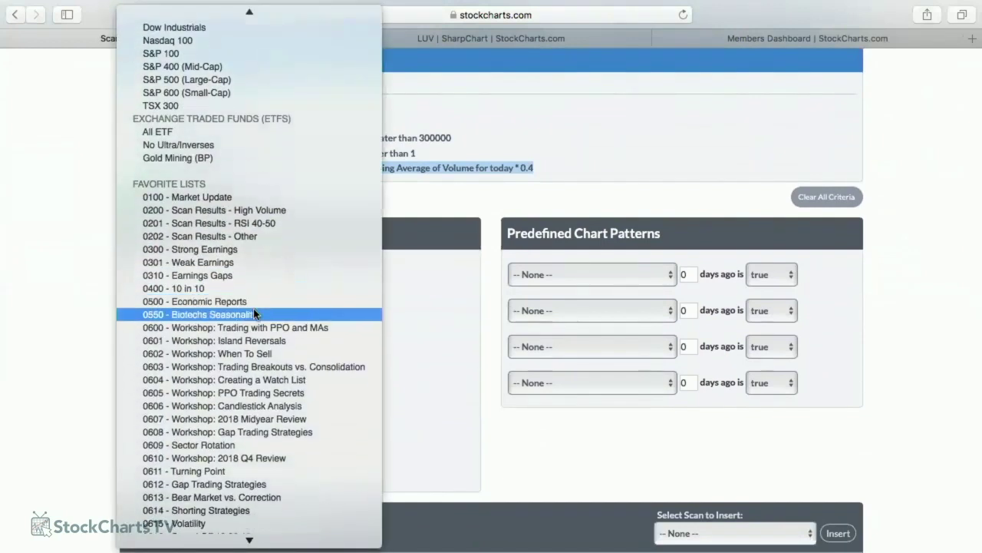
{"action": "left_click", "coordinate": [246, 253]}
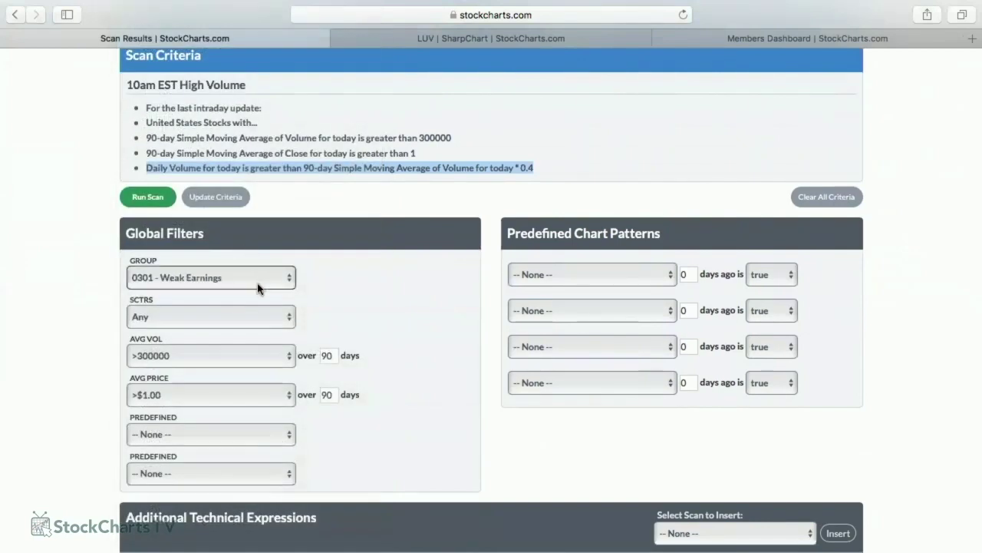
{"action": "left_click", "coordinate": [258, 283]}
{"action": "left_click", "coordinate": [257, 265]}
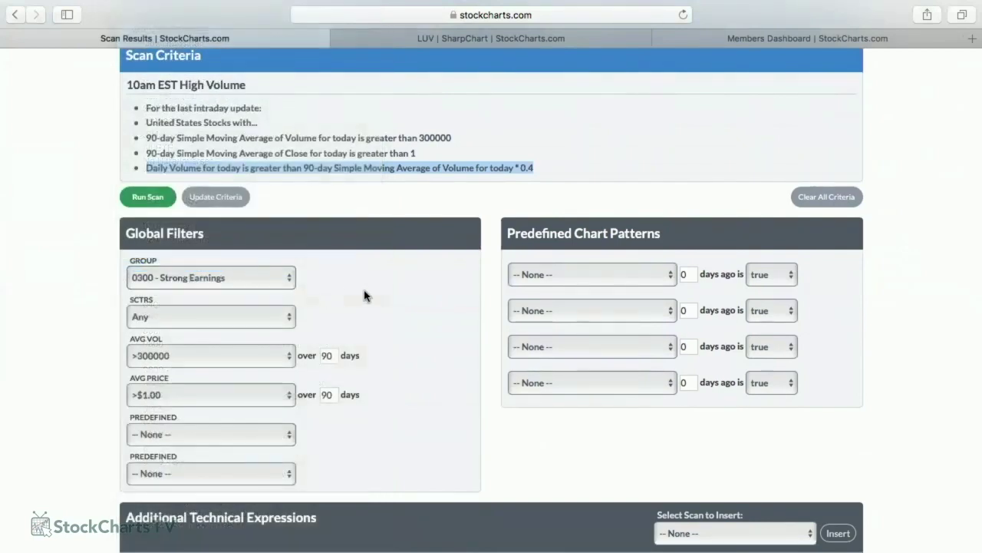
Set the multiplier of the Volume versus SMA Vol. expression to 1.0 and update the scan criteria
{"action": "left_click", "coordinate": [537, 175]}
{"action": "scroll", "coordinate": [553, 220], "scroll_direction": "down", "scroll_amount": 3}
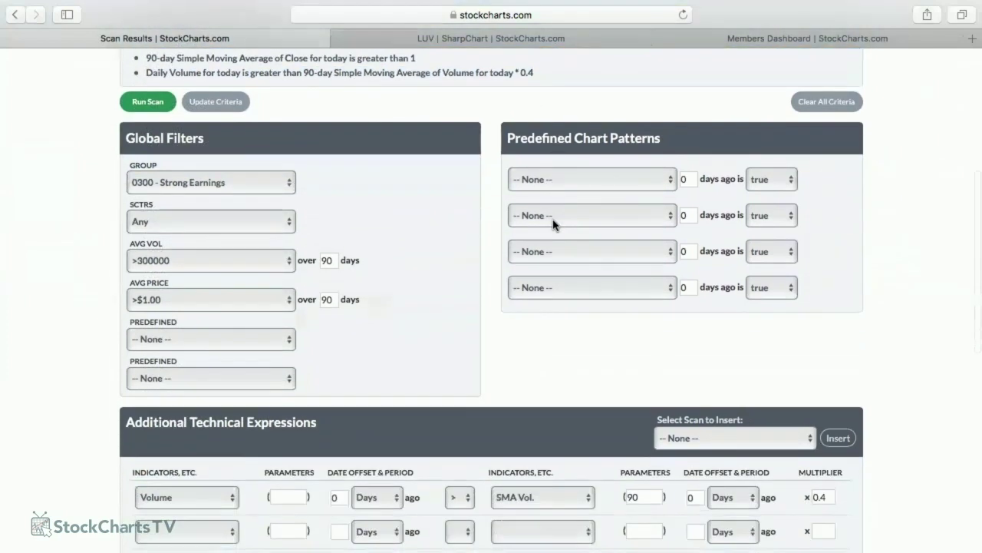
{"action": "scroll", "coordinate": [462, 280], "scroll_direction": "down", "scroll_amount": 4}
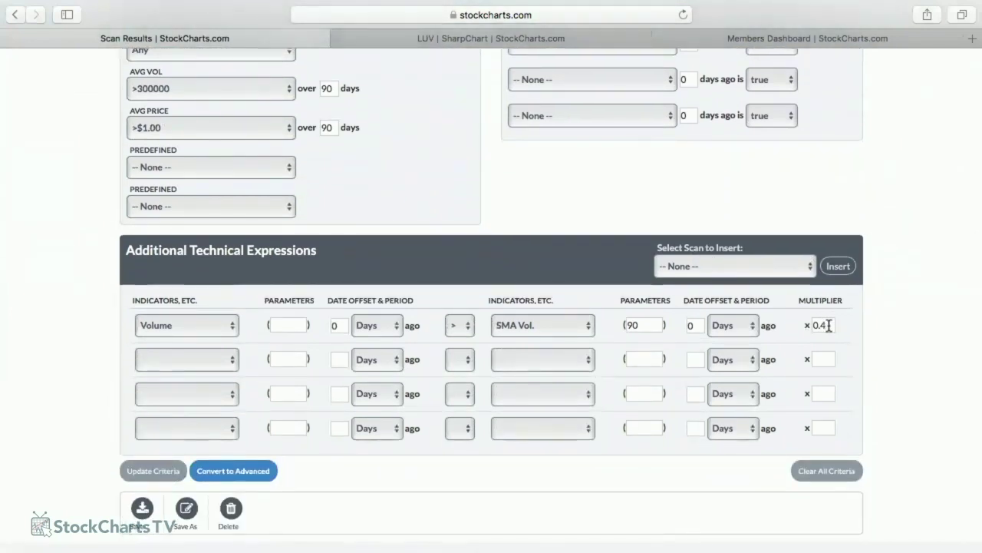
{"action": "left_click", "coordinate": [829, 325]}
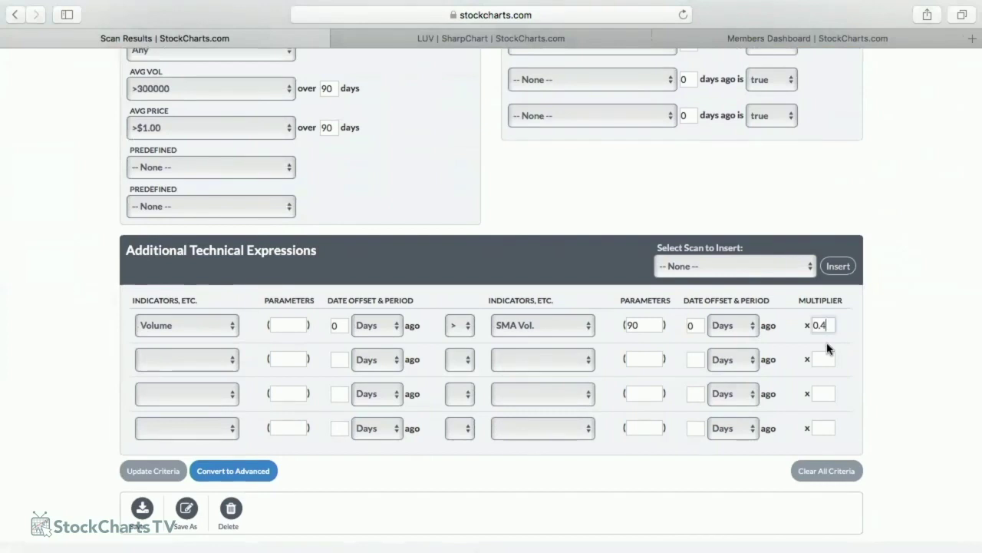
{"action": "key", "text": "BackSpace"}
{"action": "key", "text": "BackSpace"}
{"action": "key", "text": "BackSpace"}
{"action": "type", "text": "1.0"}
{"action": "left_click", "coordinate": [154, 472]}
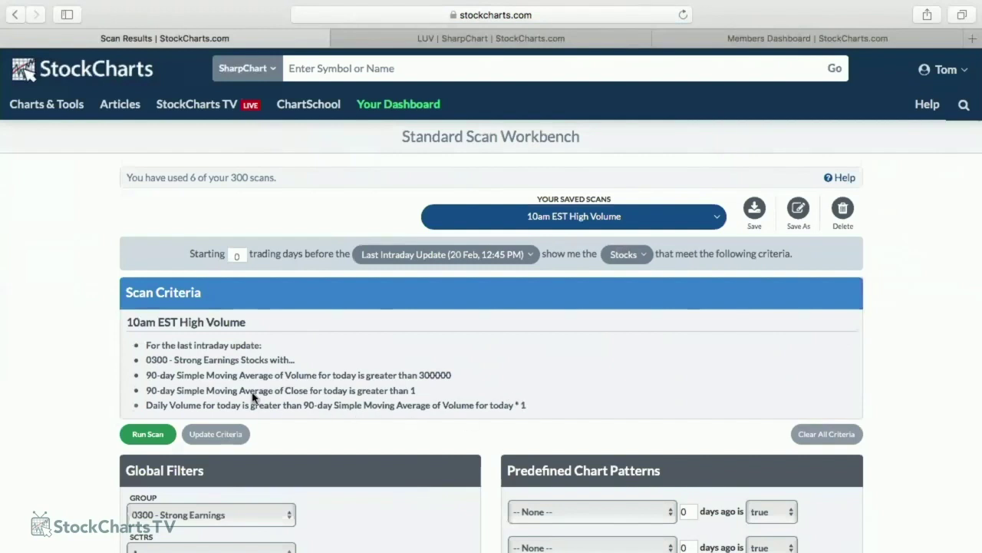
Highlight the volume and Strong Earnings group criteria, and run the scan
{"action": "left_click_drag", "start_coordinate": [147, 405], "coordinate": [528, 405]}
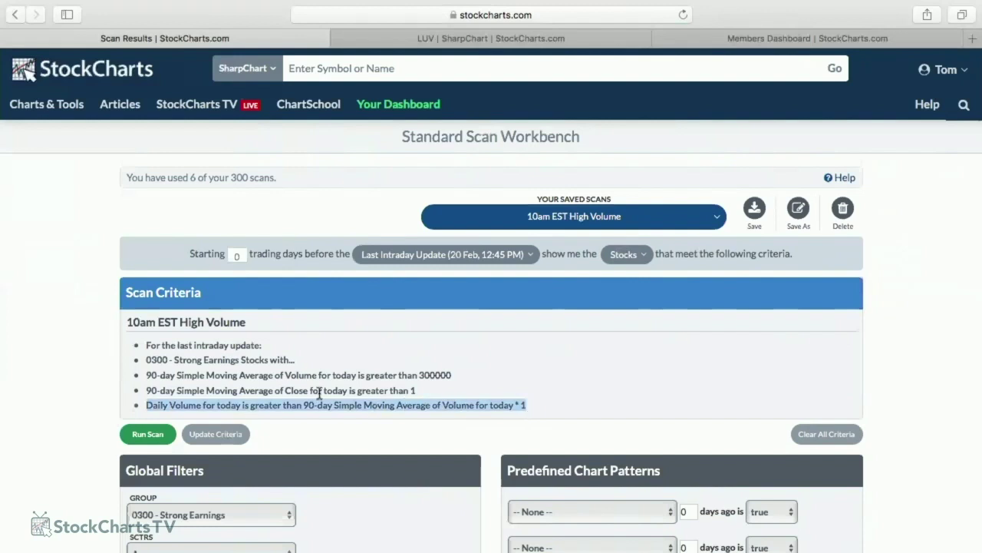
{"action": "left_click_drag", "start_coordinate": [146, 359], "coordinate": [316, 362]}
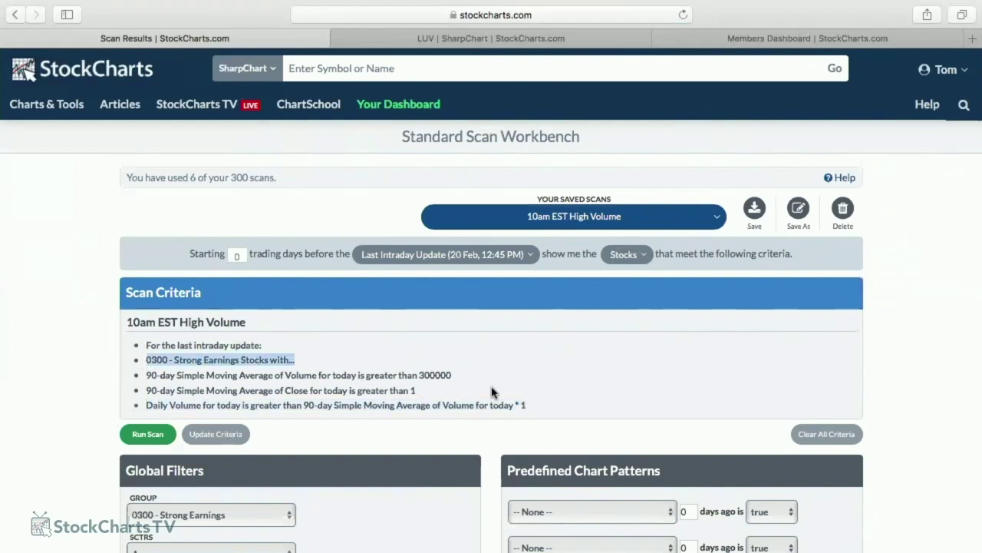
{"action": "left_click", "coordinate": [156, 432]}
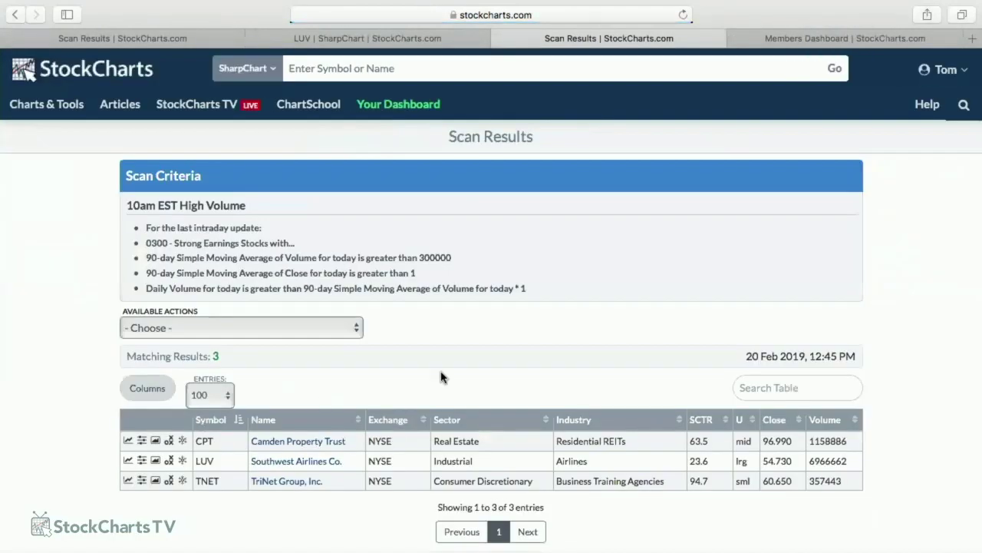
Open the SharpChart for CPT from the scan results and view its price, volume and RSI
{"action": "scroll", "coordinate": [439, 377], "scroll_direction": "down", "scroll_amount": 2}
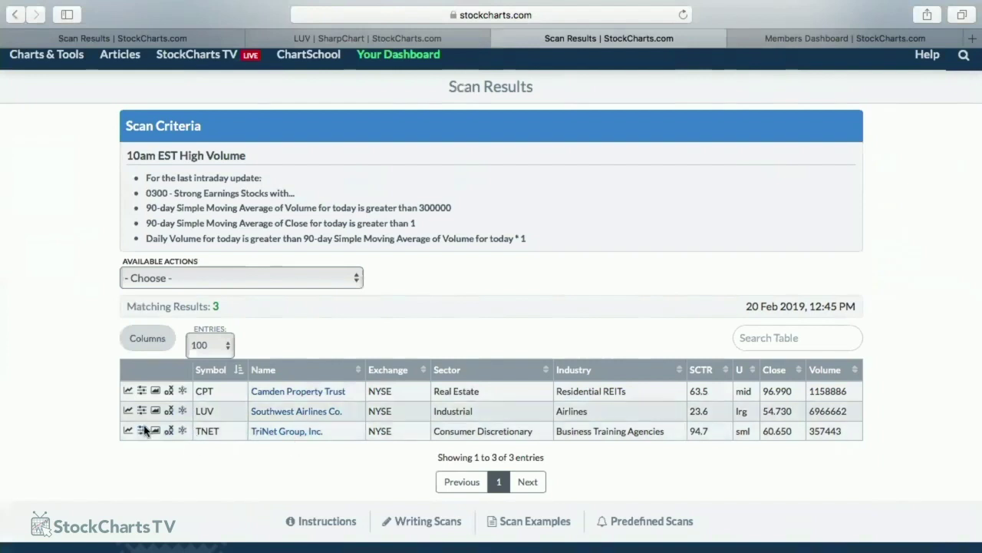
{"action": "left_click", "coordinate": [129, 390]}
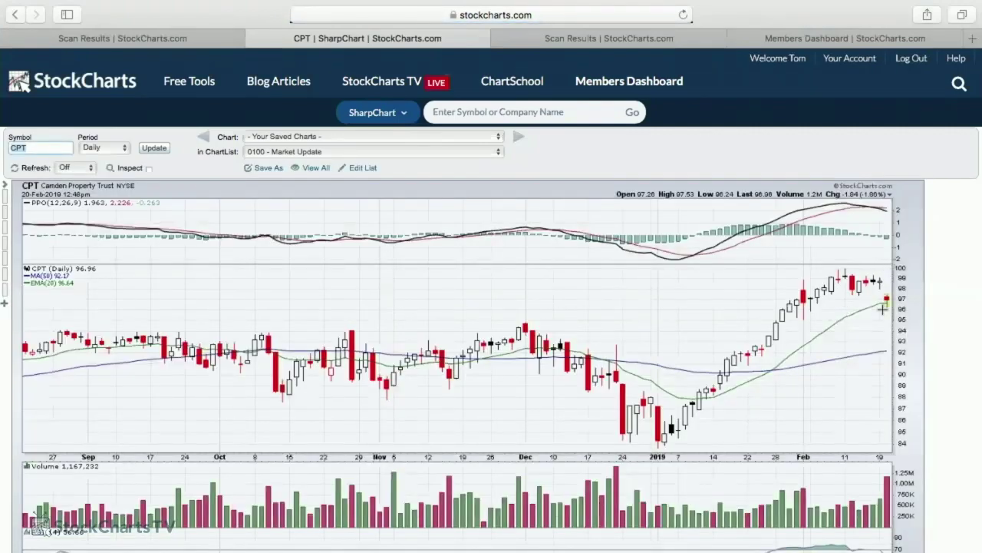
{"action": "scroll", "coordinate": [887, 321], "scroll_direction": "down", "scroll_amount": 2}
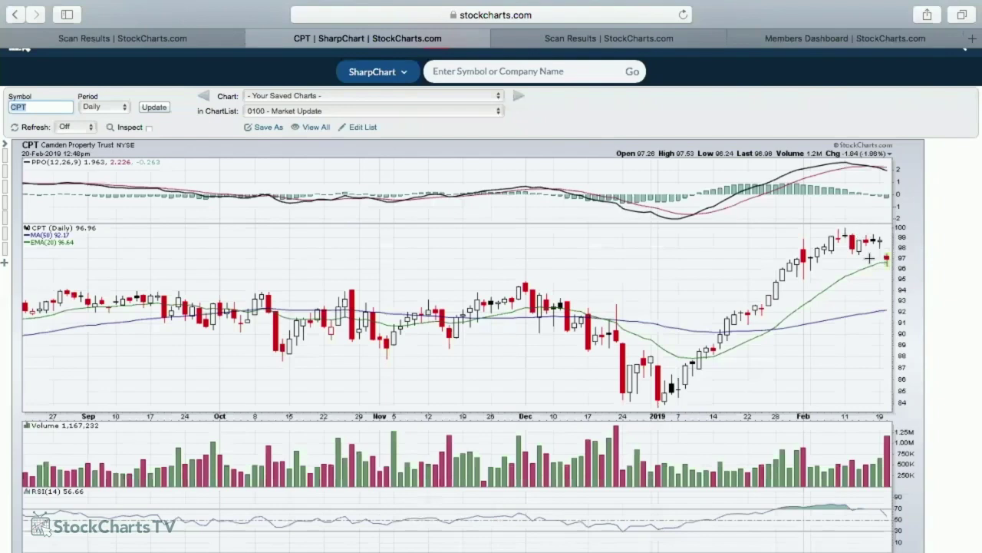
Return to the scan results and view the SharpChart for TNET with its volume and RSI
{"action": "left_click", "coordinate": [146, 41]}
{"action": "left_click", "coordinate": [263, 34]}
{"action": "left_click", "coordinate": [560, 38]}
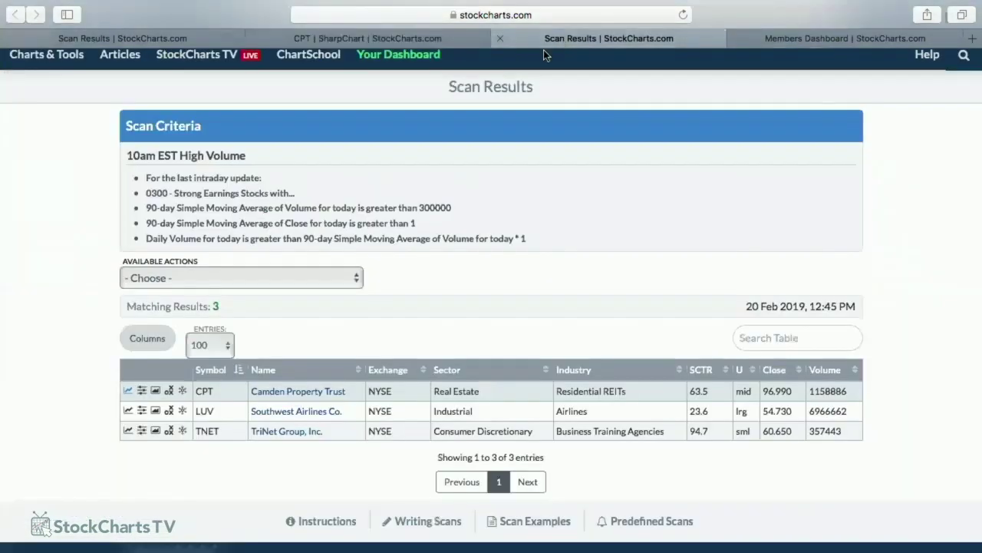
{"action": "left_click", "coordinate": [128, 431]}
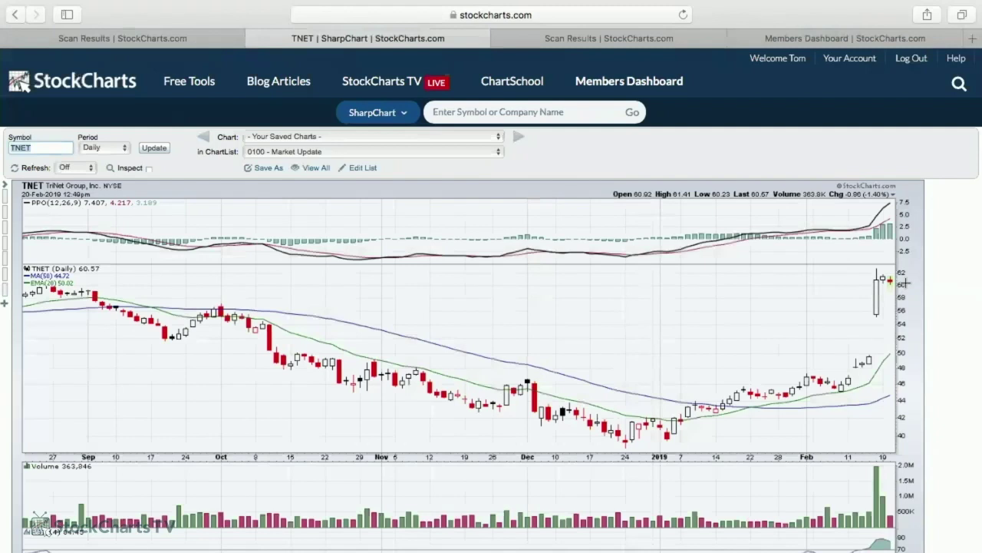
{"action": "scroll", "coordinate": [901, 307], "scroll_direction": "down", "scroll_amount": 3}
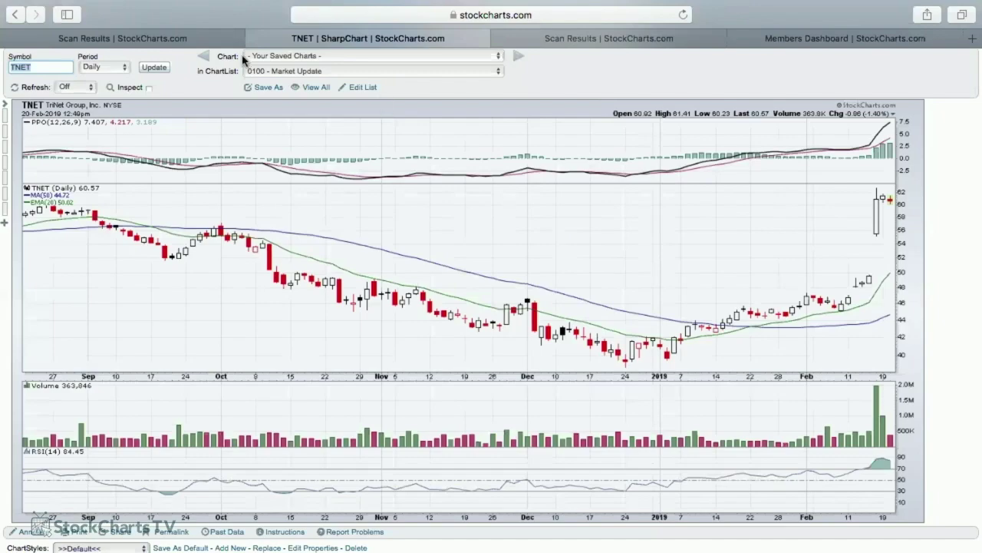
Return to the members dashboard from the scan workbench and view the Technical Rankings tables
{"action": "left_click", "coordinate": [197, 43]}
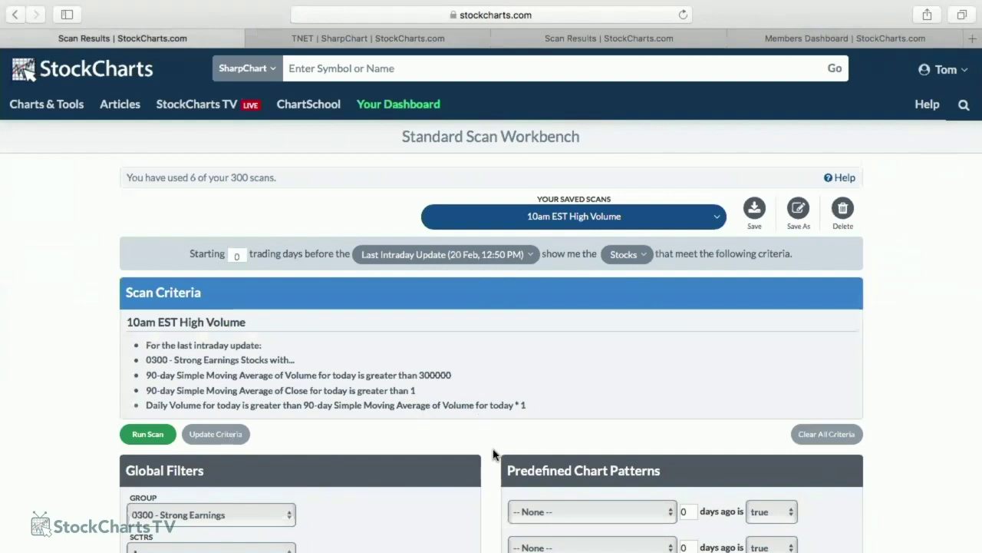
{"action": "left_click", "coordinate": [108, 69]}
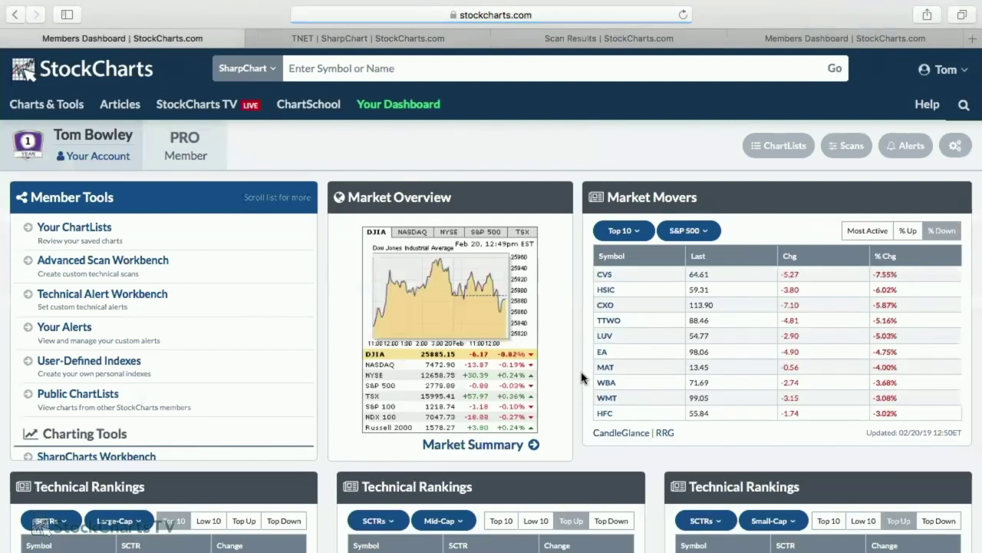
{"action": "scroll", "coordinate": [580, 372], "scroll_direction": "down", "scroll_amount": 1}
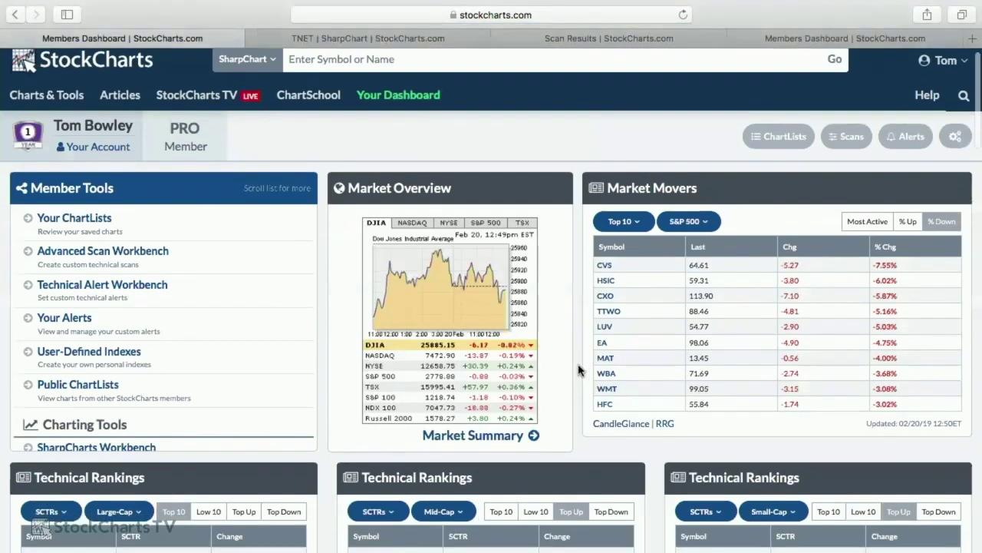
{"action": "scroll", "coordinate": [579, 370], "scroll_direction": "down", "scroll_amount": 1}
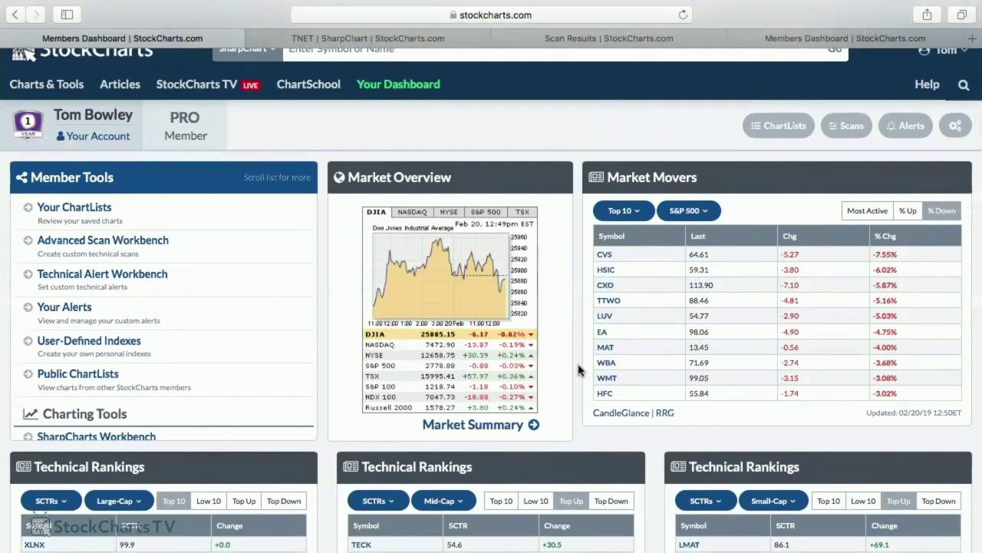
{"action": "scroll", "coordinate": [580, 369], "scroll_direction": "down", "scroll_amount": 5}
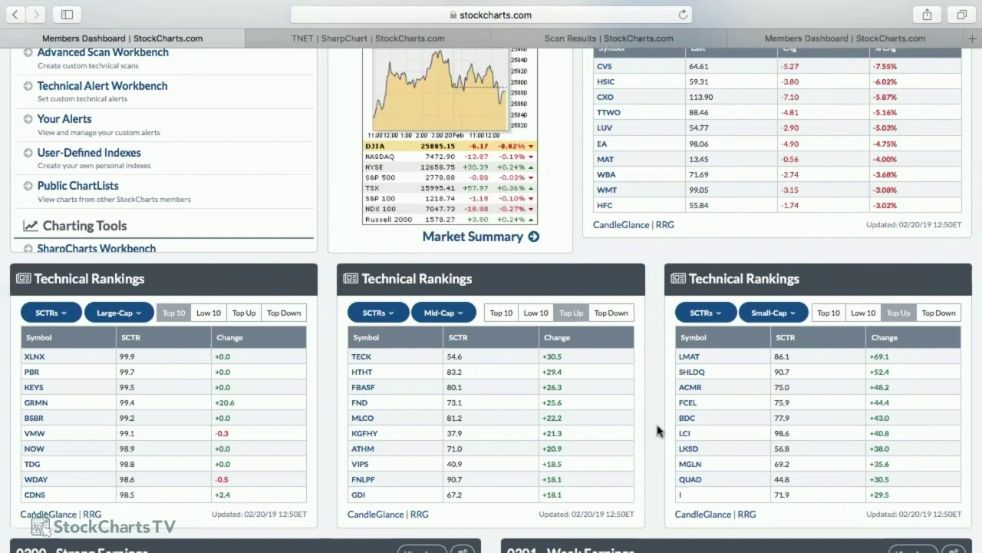
Open the Articles page from the dashboard and choose the Trading Places blog from the list of all StockCharts blogs
{"action": "scroll", "coordinate": [630, 321], "scroll_direction": "up", "scroll_amount": 1}
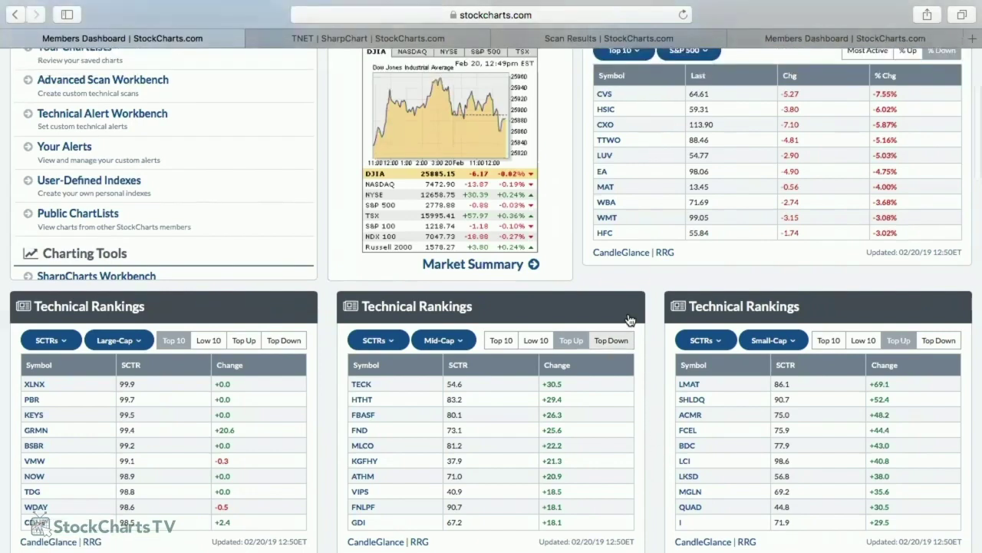
{"action": "scroll", "coordinate": [630, 320], "scroll_direction": "up", "scroll_amount": 5}
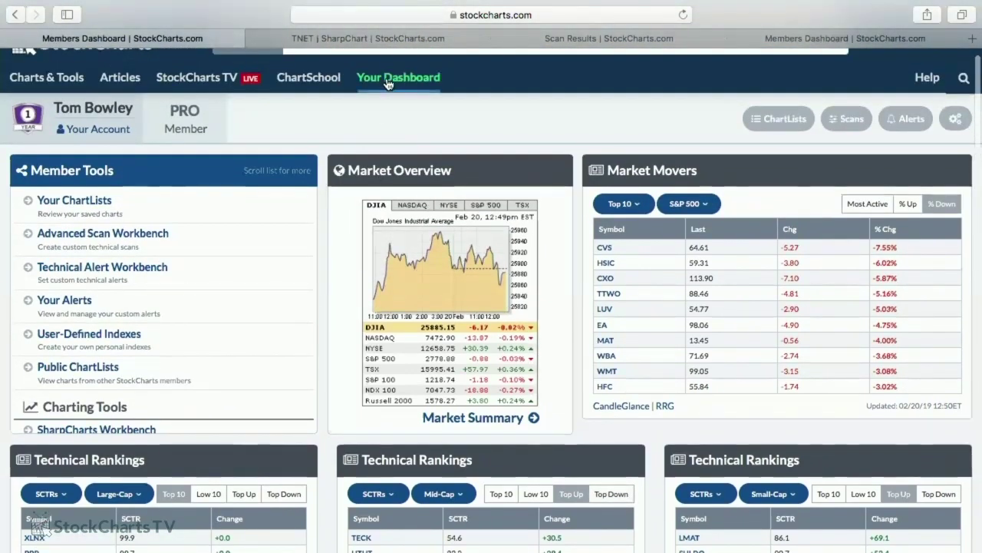
{"action": "left_click", "coordinate": [119, 77]}
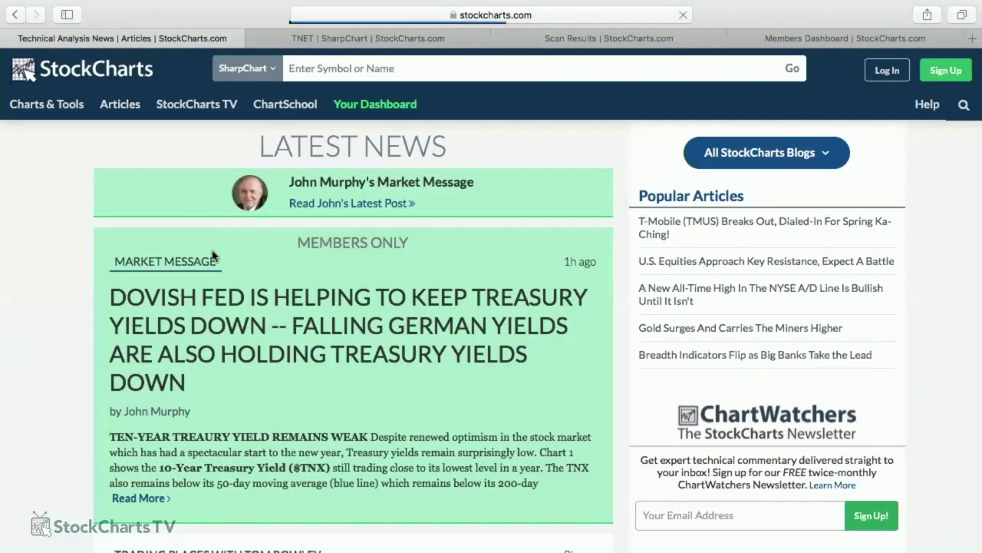
{"action": "left_click", "coordinate": [753, 158]}
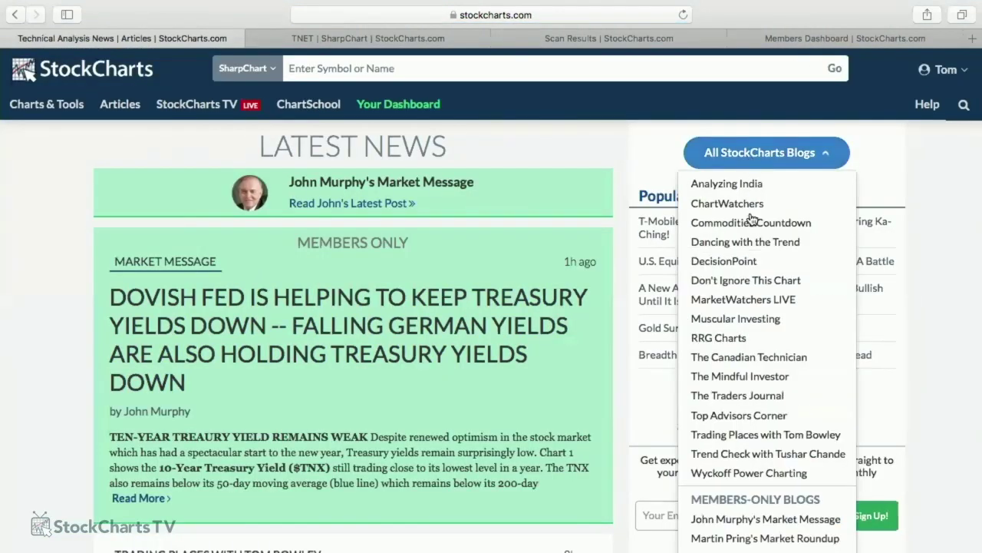
{"action": "left_click", "coordinate": [757, 434]}
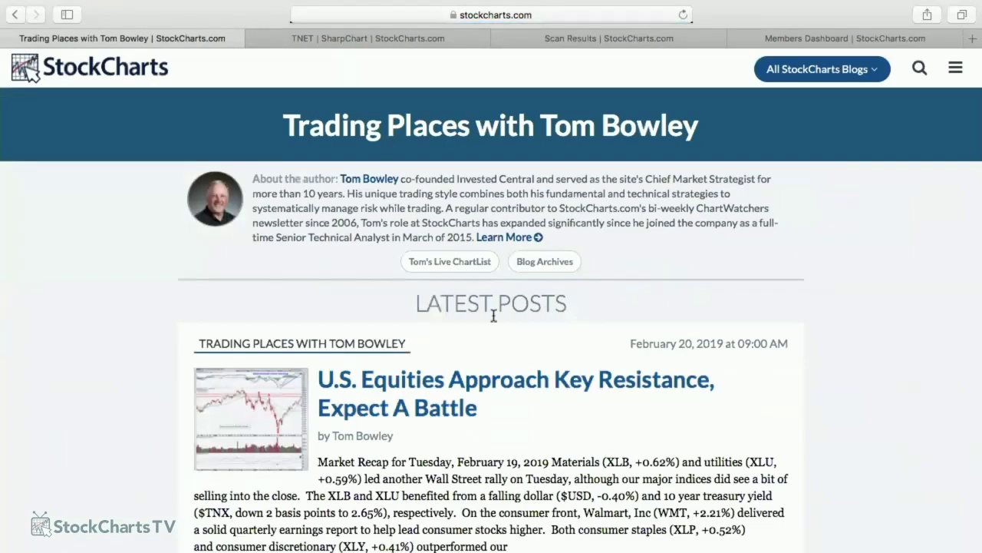
Open the post "U.S. Equities Approach Key Resistance, Expect A Battle" and read through it to the Special Note section
{"action": "left_click", "coordinate": [414, 395]}
{"action": "scroll", "coordinate": [473, 382], "scroll_direction": "down", "scroll_amount": 5}
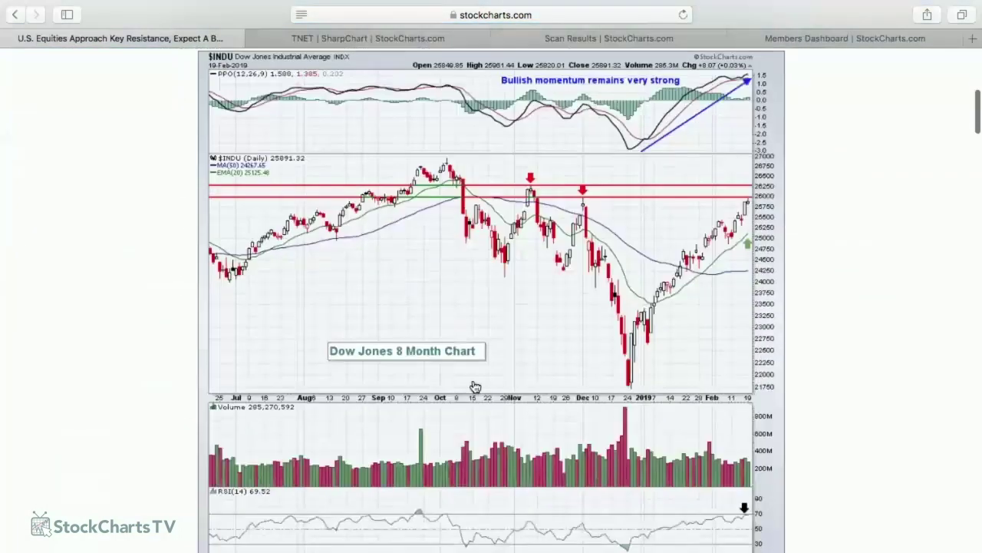
{"action": "scroll", "coordinate": [475, 387], "scroll_direction": "down", "scroll_amount": 20}
{"action": "scroll", "coordinate": [475, 386], "scroll_direction": "down", "scroll_amount": 1}
{"action": "scroll", "coordinate": [475, 385], "scroll_direction": "down", "scroll_amount": 2}
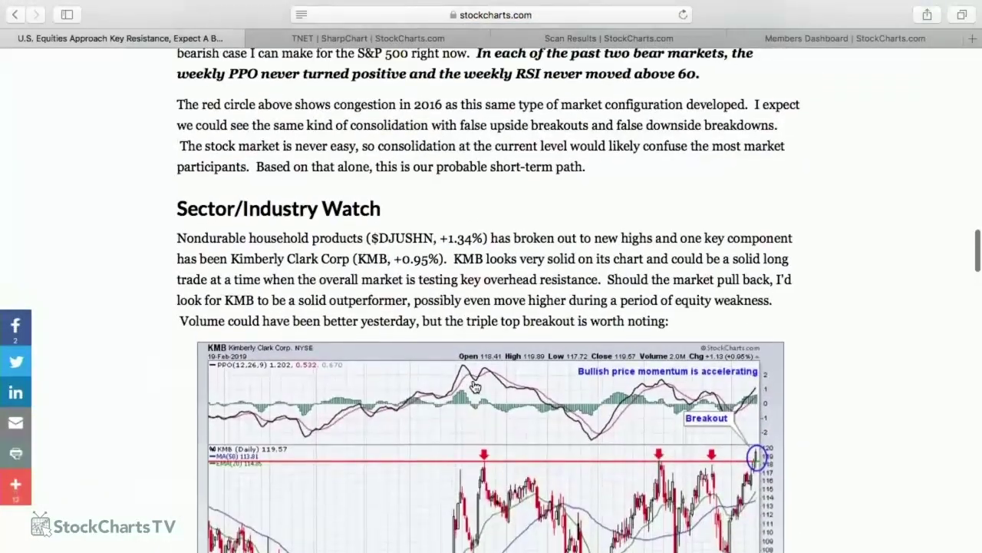
{"action": "scroll", "coordinate": [475, 386], "scroll_direction": "down", "scroll_amount": 8}
{"action": "scroll", "coordinate": [476, 386], "scroll_direction": "down", "scroll_amount": 9}
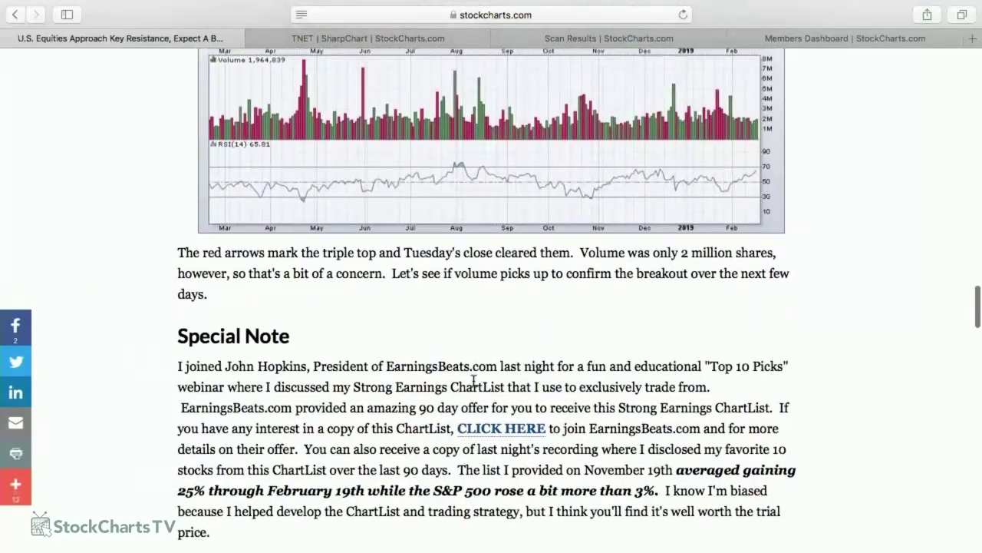
{"action": "scroll", "coordinate": [474, 381], "scroll_direction": "down", "scroll_amount": 1}
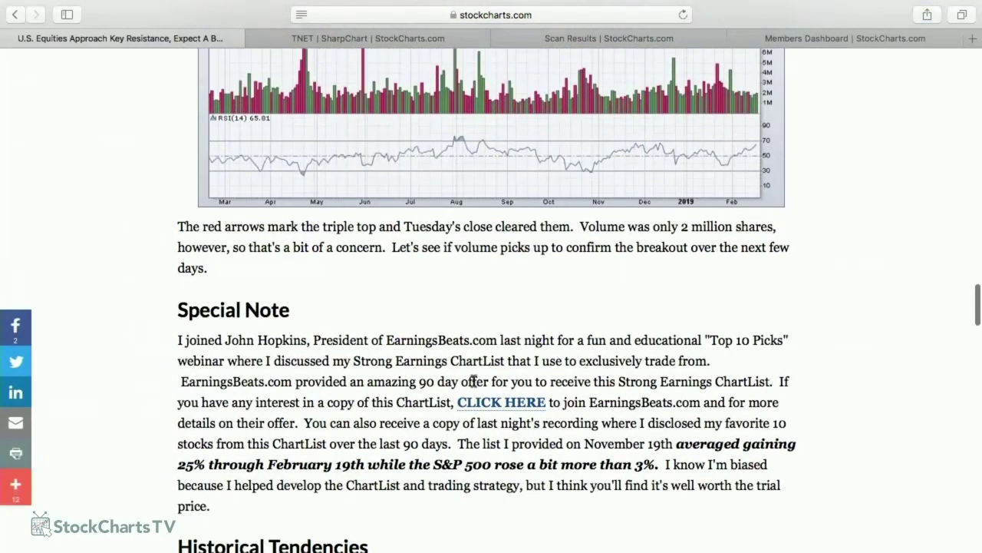
Follow the EarningsBeats.com link in the Special Note and read the $7 ChartList service offer
{"action": "left_click", "coordinate": [503, 403]}
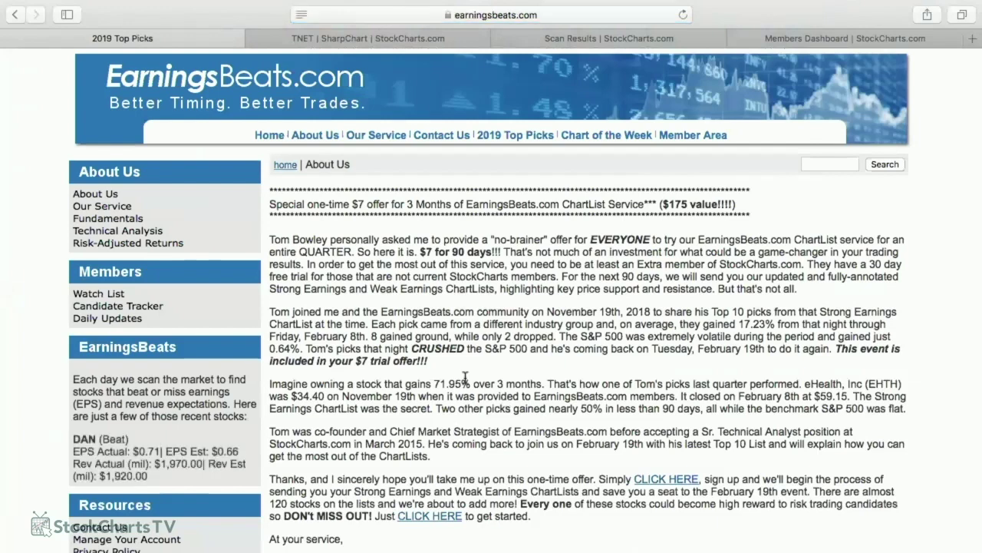
{"action": "scroll", "coordinate": [460, 375], "scroll_direction": "down", "scroll_amount": 3}
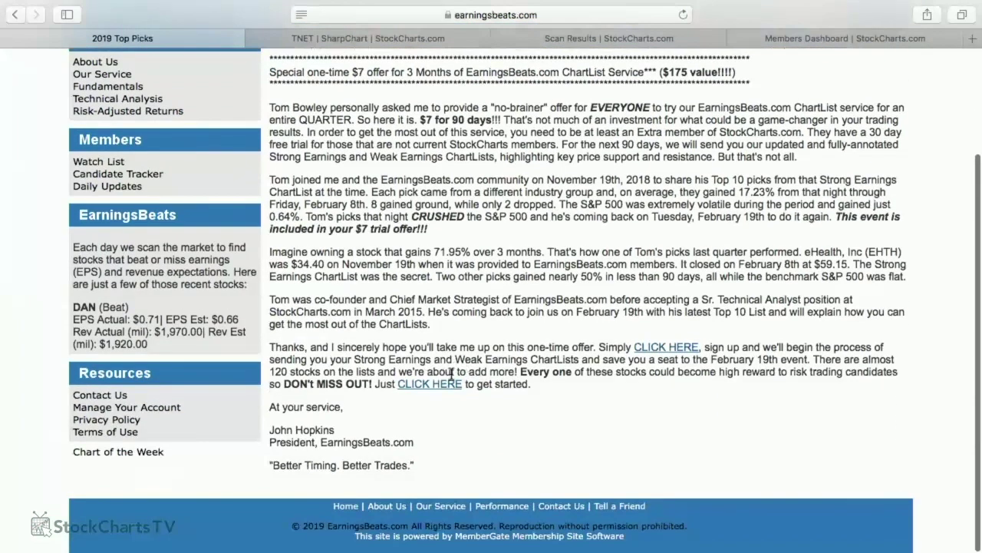
{"action": "scroll", "coordinate": [522, 301], "scroll_direction": "up", "scroll_amount": 3}
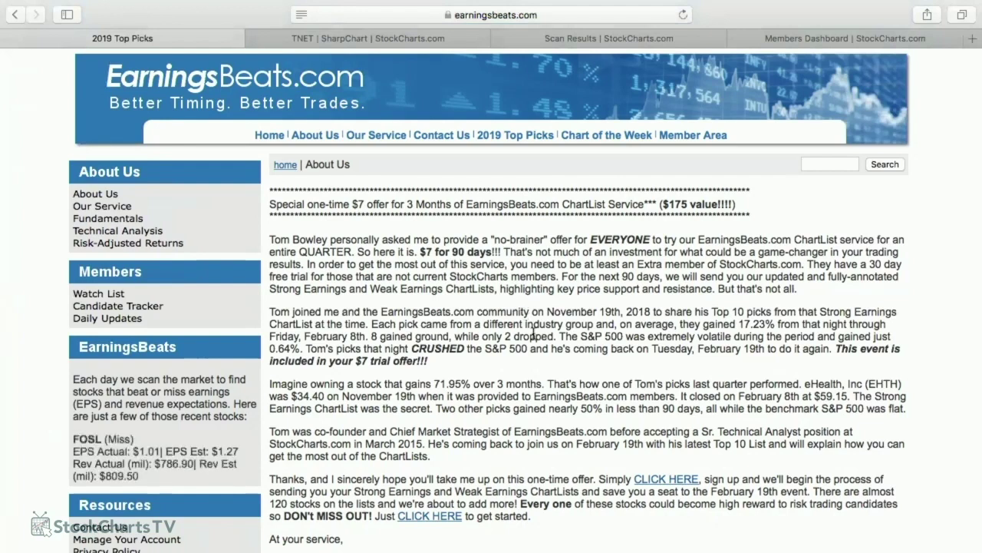
{"action": "scroll", "coordinate": [534, 335], "scroll_direction": "down", "scroll_amount": 1}
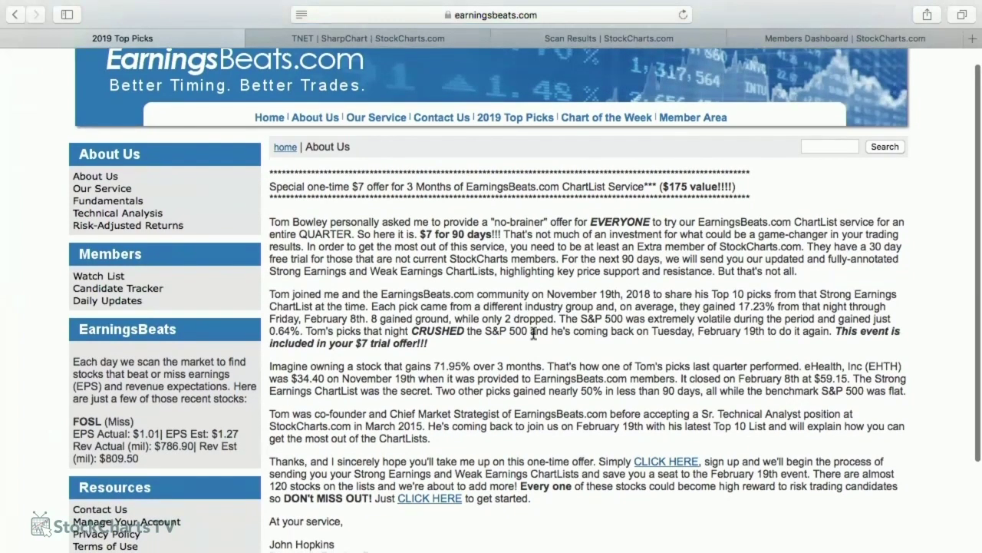
{"action": "scroll", "coordinate": [533, 336], "scroll_direction": "up", "scroll_amount": 1}
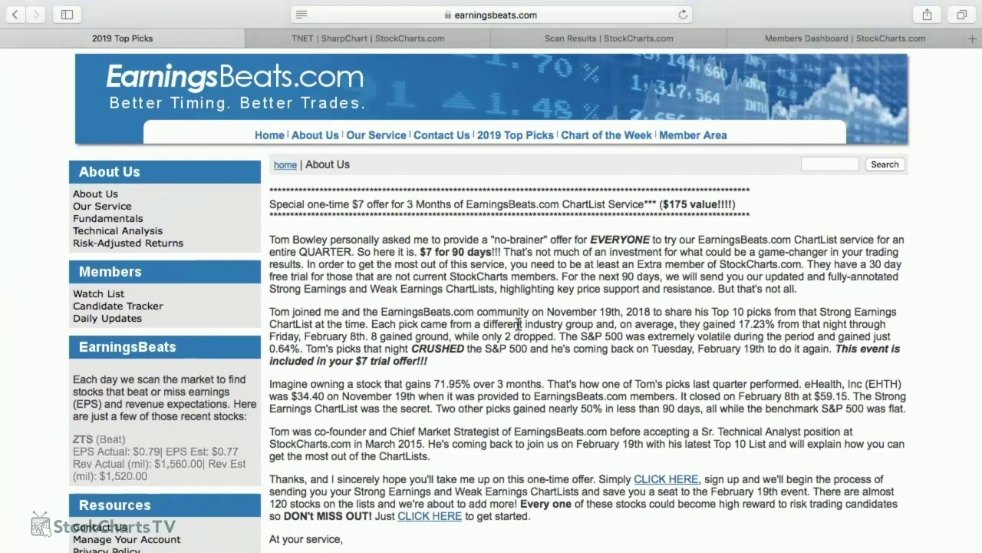
Go back through the visited pages to the StockCharts articles page and reopen the members dashboard
{"action": "left_click", "coordinate": [16, 17]}
{"action": "left_click", "coordinate": [16, 17]}
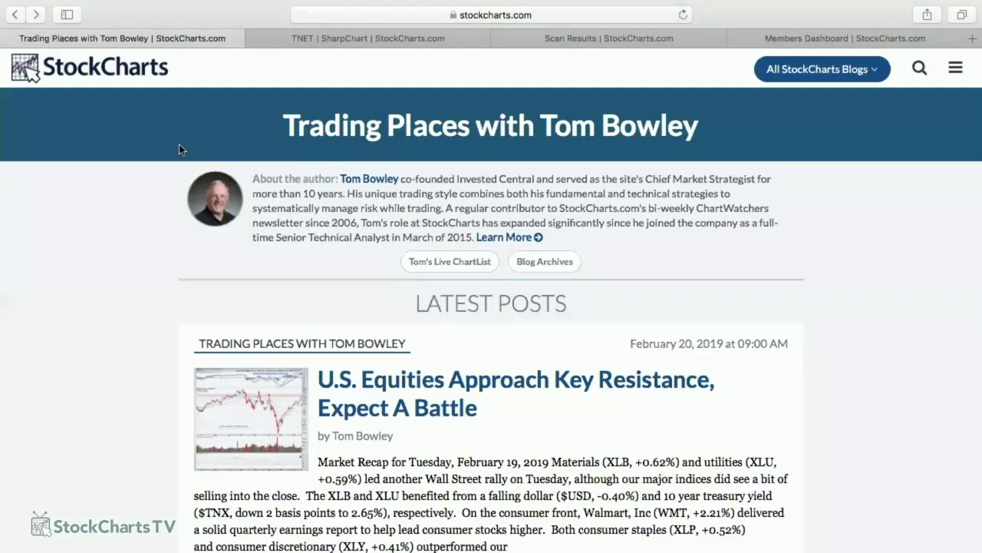
{"action": "left_click", "coordinate": [16, 17]}
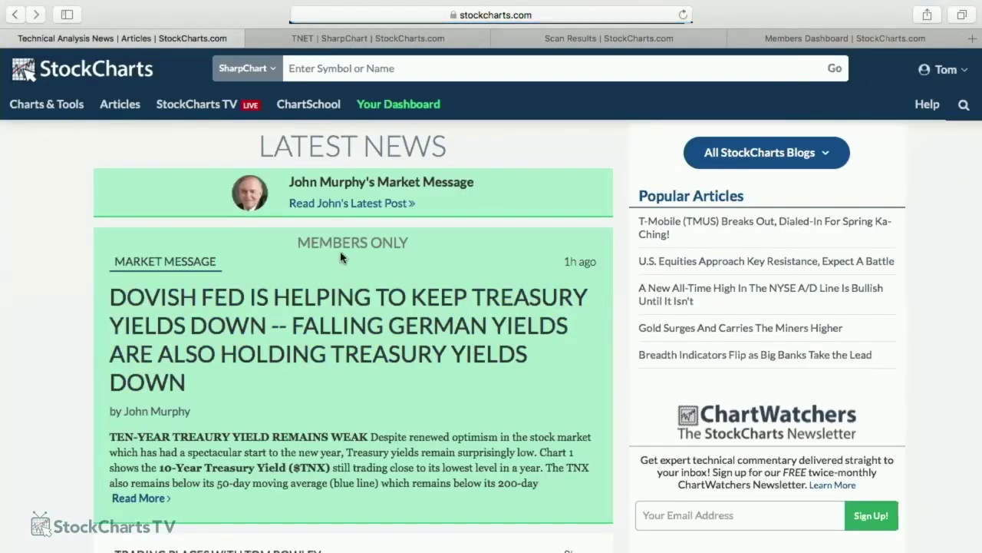
{"action": "left_click", "coordinate": [392, 104]}
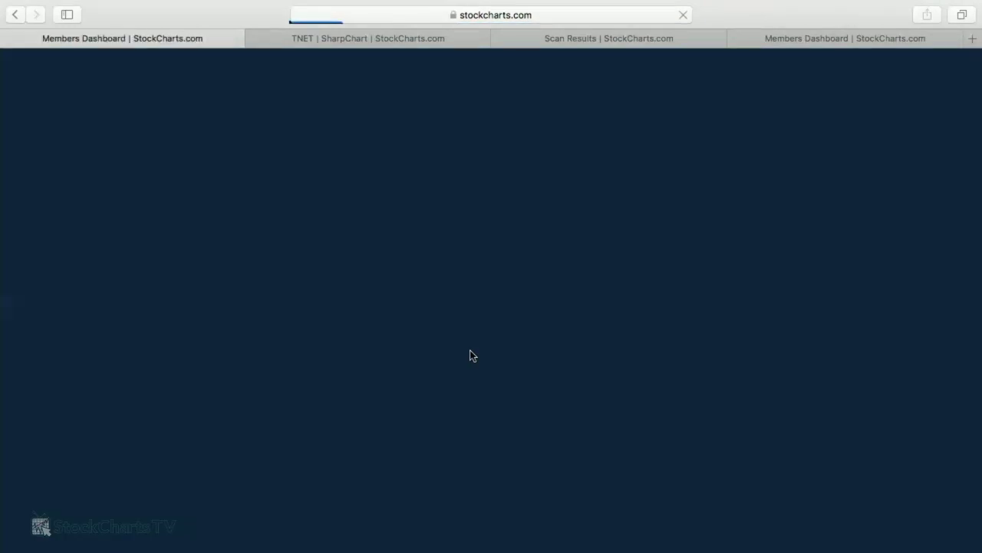
Sort the 0300 - Strong Earnings ChartList by percent change from highest to lowest and show its second page
{"action": "scroll", "coordinate": [470, 354], "scroll_direction": "down", "scroll_amount": 5}
{"action": "scroll", "coordinate": [471, 354], "scroll_direction": "down", "scroll_amount": 5}
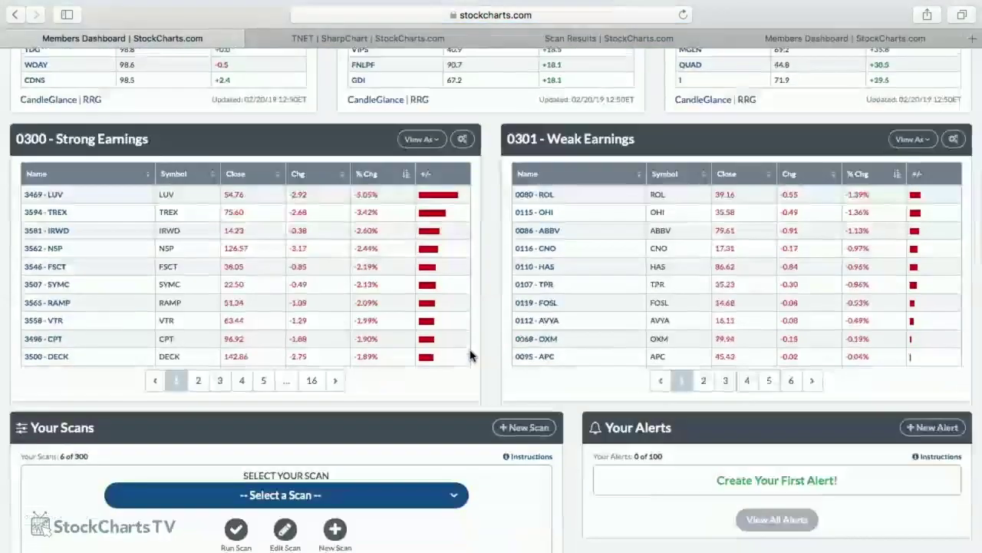
{"action": "scroll", "coordinate": [469, 296], "scroll_direction": "up", "scroll_amount": 2}
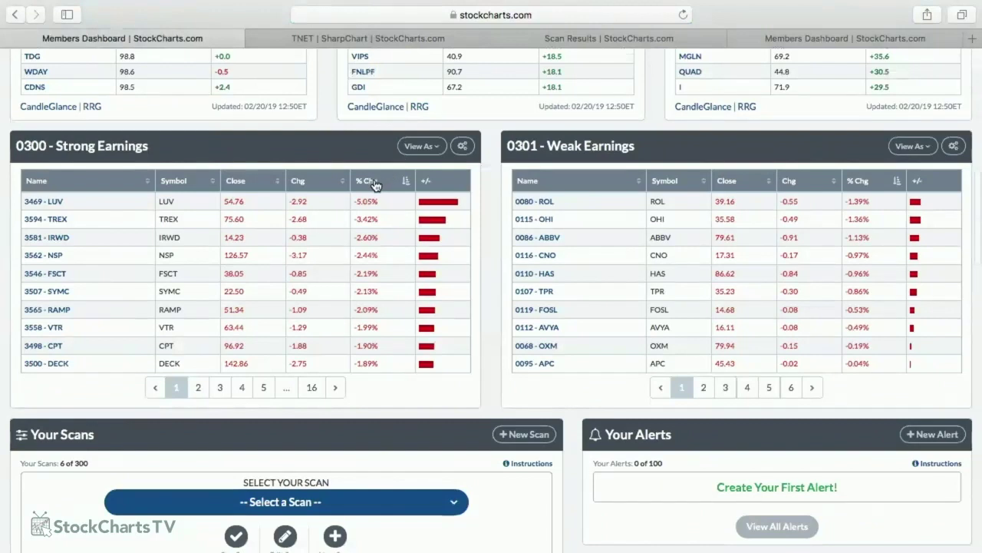
{"action": "left_click", "coordinate": [373, 183]}
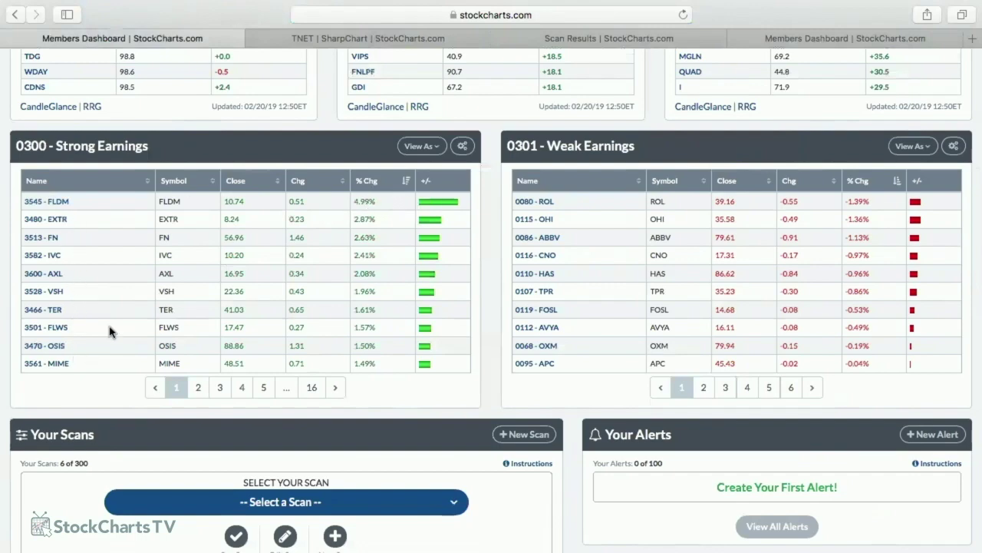
{"action": "left_click", "coordinate": [198, 388]}
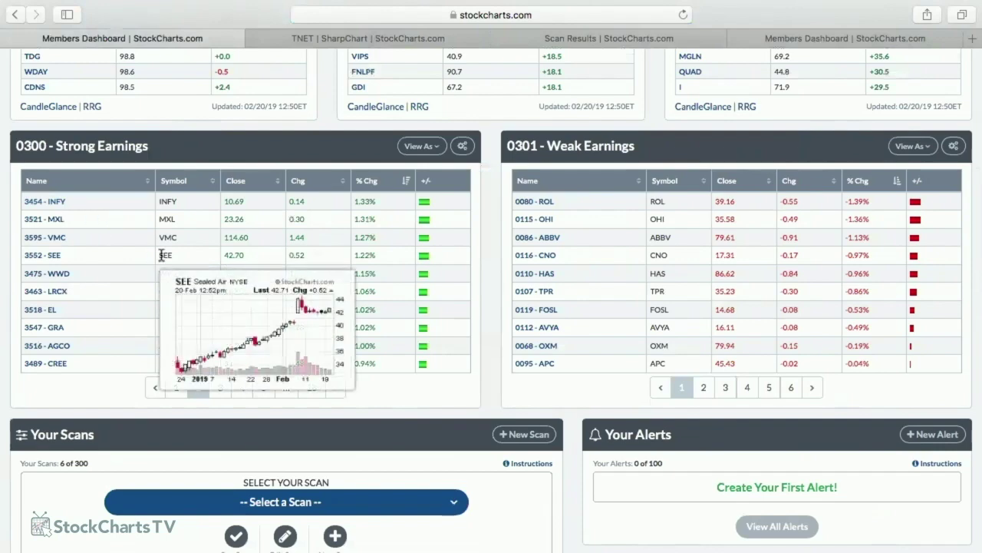
{"action": "scroll", "coordinate": [354, 350], "scroll_direction": "up", "scroll_amount": 3}
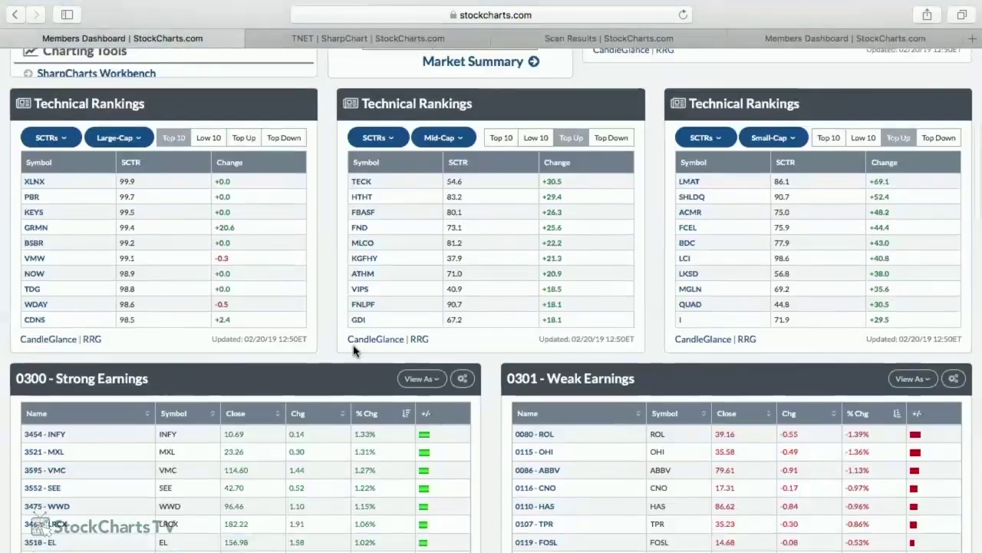
Examine the symbol table below the Today's 10n10 RRG chart, comparing sectors, industries and percent changes
{"action": "scroll", "coordinate": [354, 350], "scroll_direction": "down", "scroll_amount": 2}
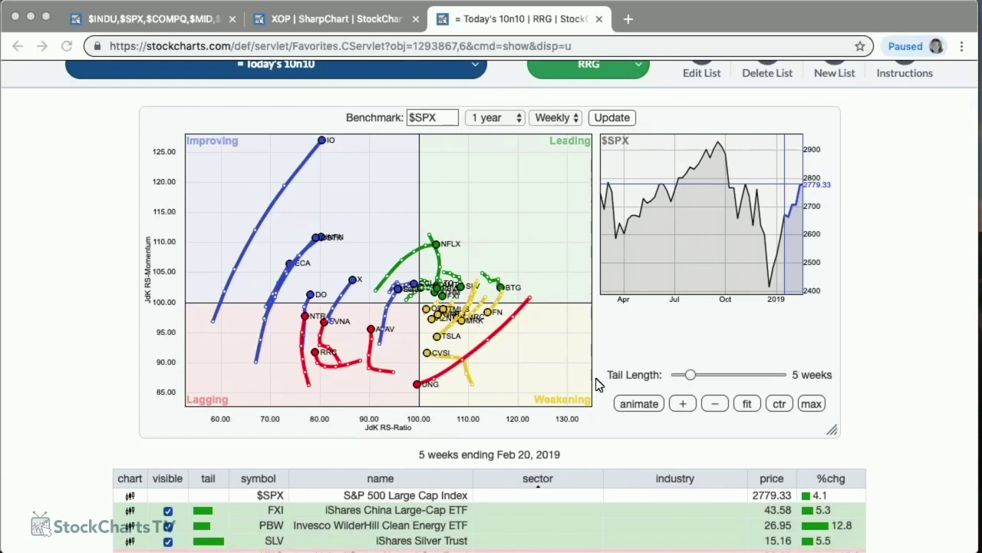
{"action": "scroll", "coordinate": [597, 382], "scroll_direction": "down", "scroll_amount": 5}
{"action": "scroll", "coordinate": [595, 378], "scroll_direction": "down", "scroll_amount": 5}
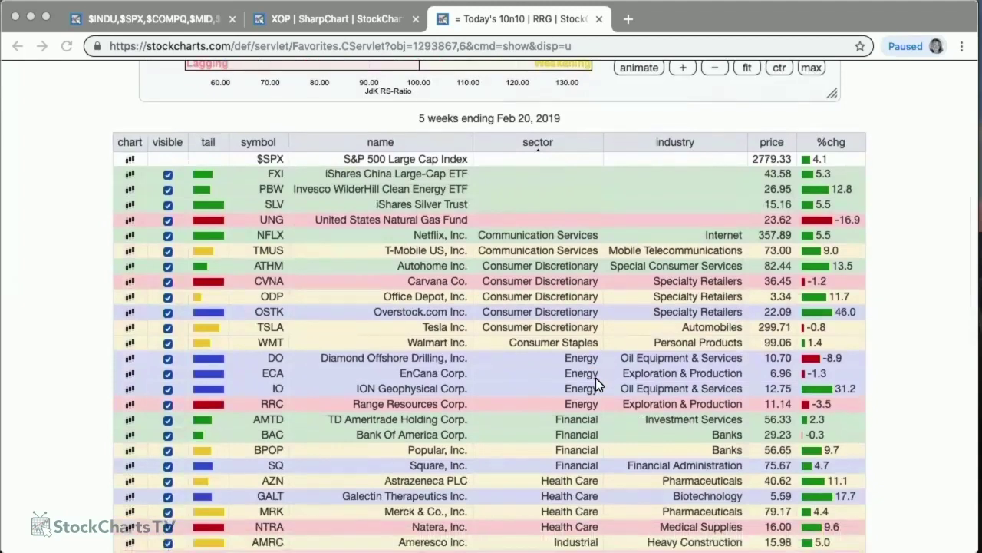
{"action": "scroll", "coordinate": [596, 383], "scroll_direction": "down", "scroll_amount": 1}
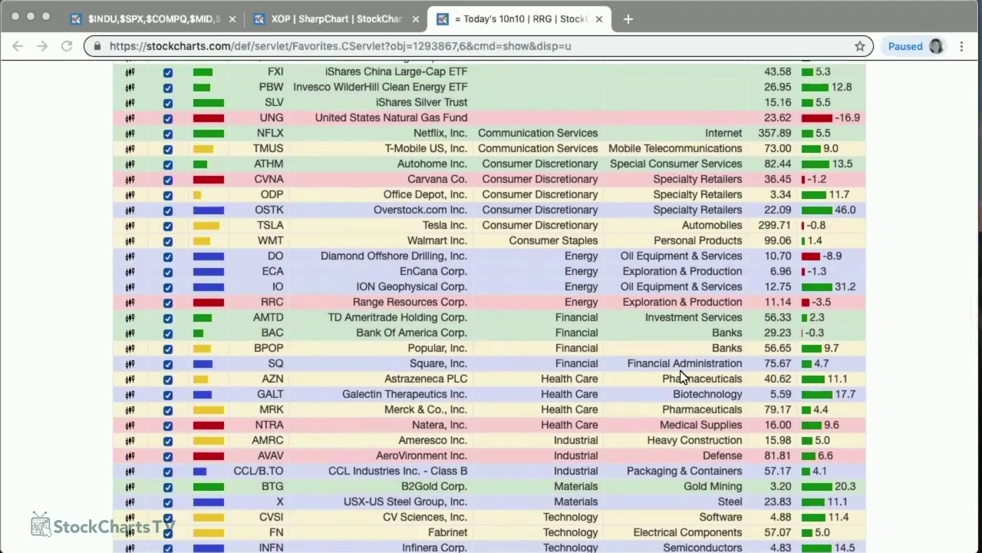
{"action": "scroll", "coordinate": [667, 486], "scroll_direction": "down", "scroll_amount": 2}
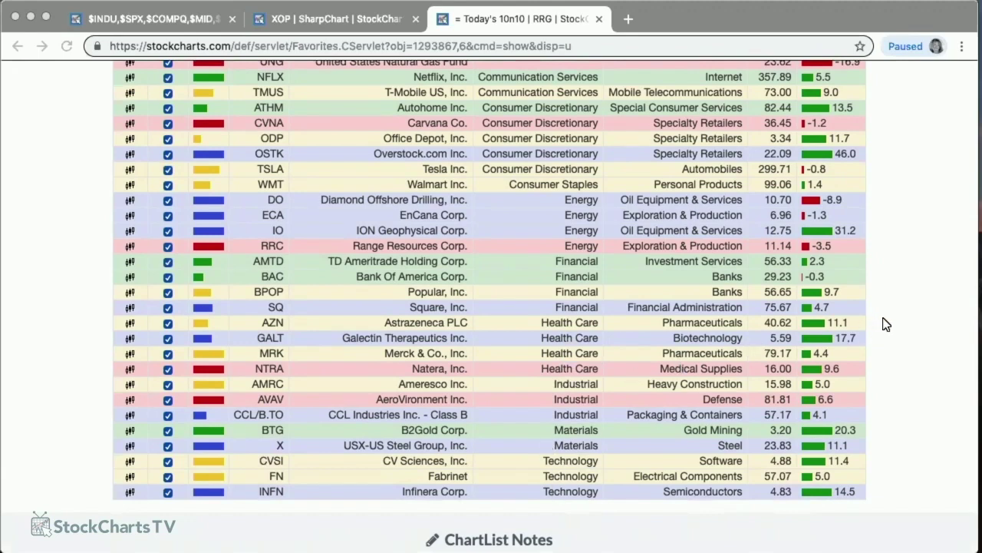
{"action": "scroll", "coordinate": [889, 330], "scroll_direction": "up", "scroll_amount": 1}
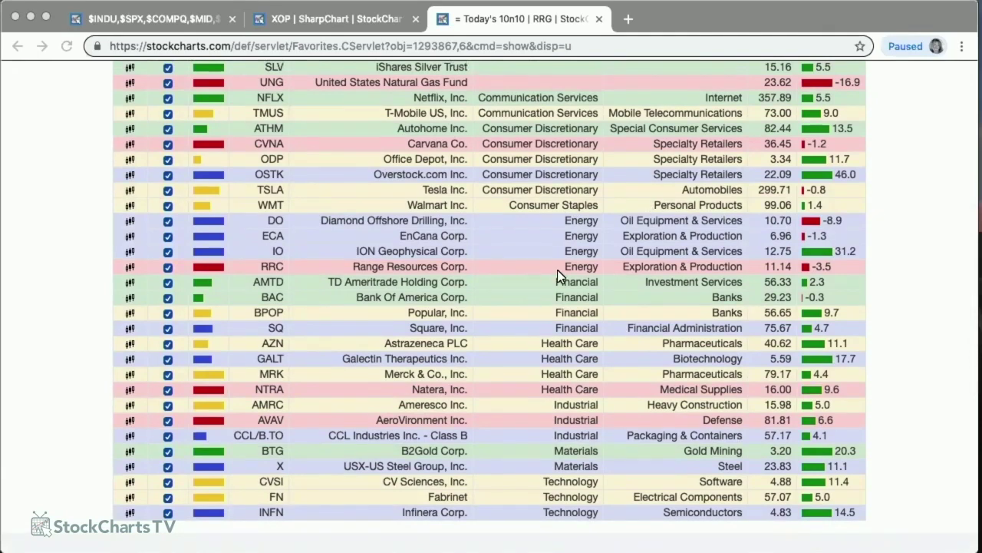
{"action": "scroll", "coordinate": [592, 143], "scroll_direction": "up", "scroll_amount": 1}
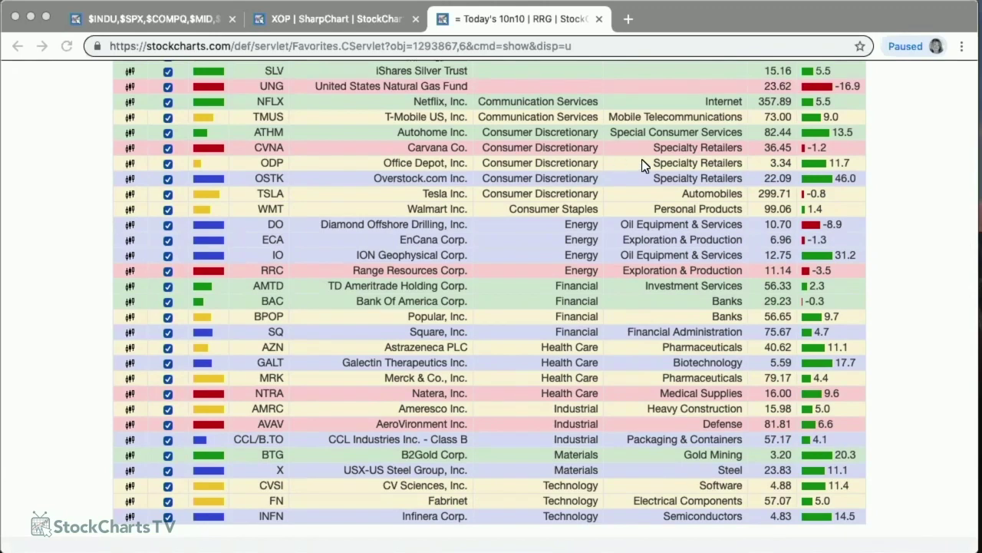
{"action": "scroll", "coordinate": [900, 225], "scroll_direction": "up", "scroll_amount": 3}
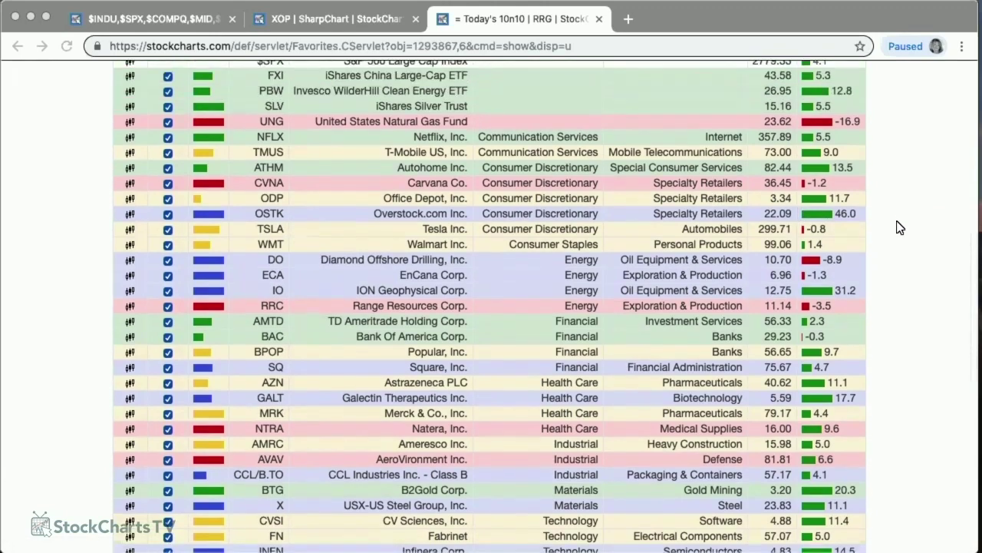
{"action": "scroll", "coordinate": [900, 227], "scroll_direction": "down", "scroll_amount": 2}
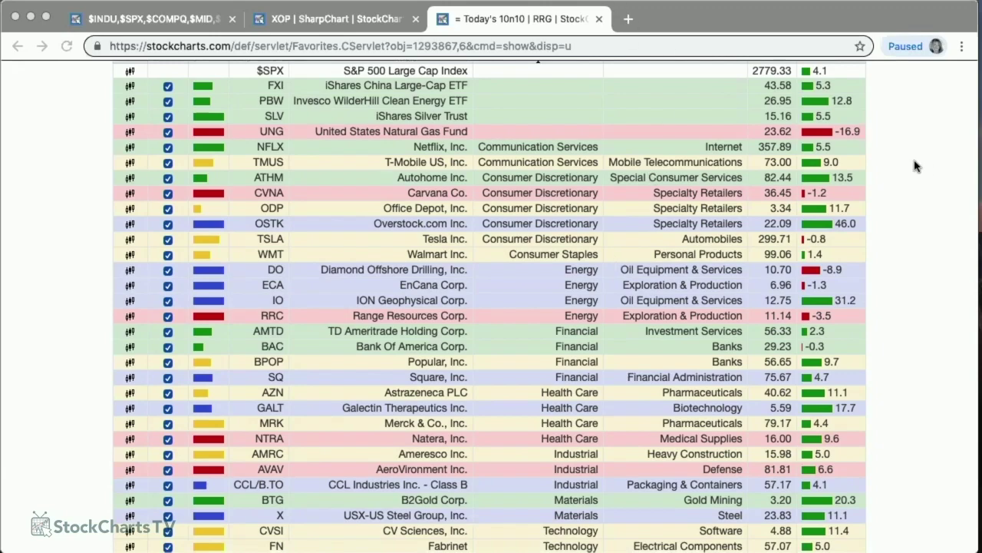
{"action": "scroll", "coordinate": [915, 165], "scroll_direction": "up", "scroll_amount": 2}
{"action": "scroll", "coordinate": [915, 164], "scroll_direction": "up", "scroll_amount": 10}
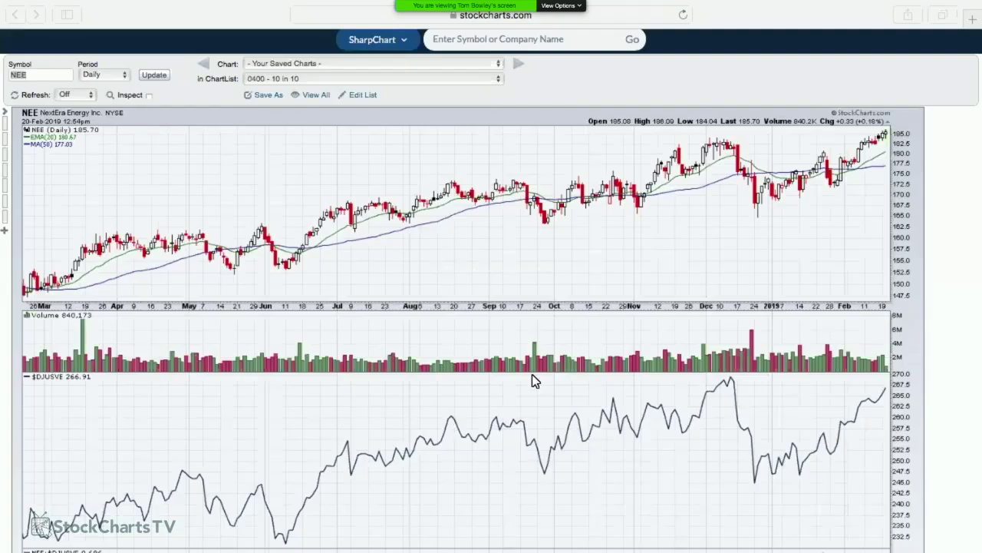
Review the relative strength panels on the NEE SharpChart and open the chart for annotation
{"action": "scroll", "coordinate": [535, 381], "scroll_direction": "down", "scroll_amount": 1}
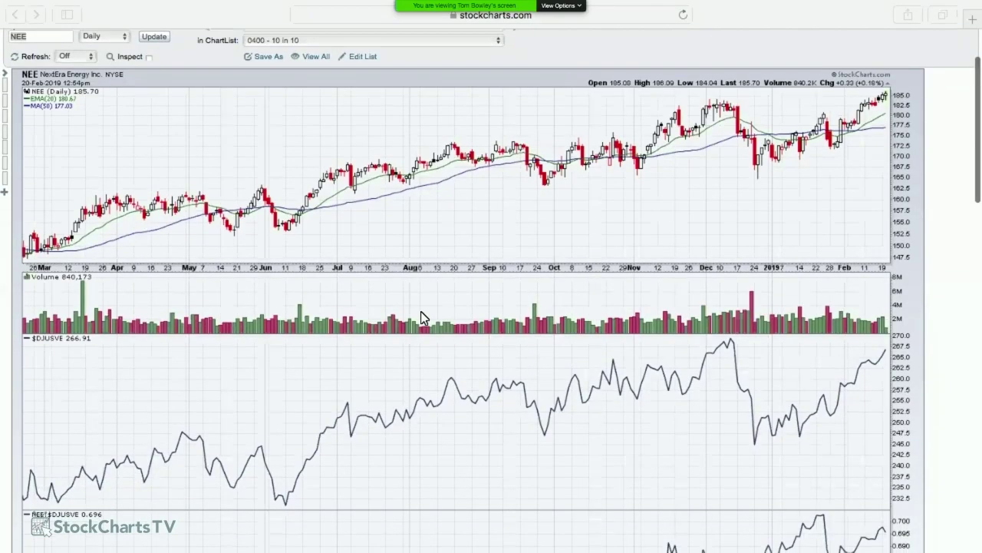
{"action": "scroll", "coordinate": [406, 253], "scroll_direction": "down", "scroll_amount": 10}
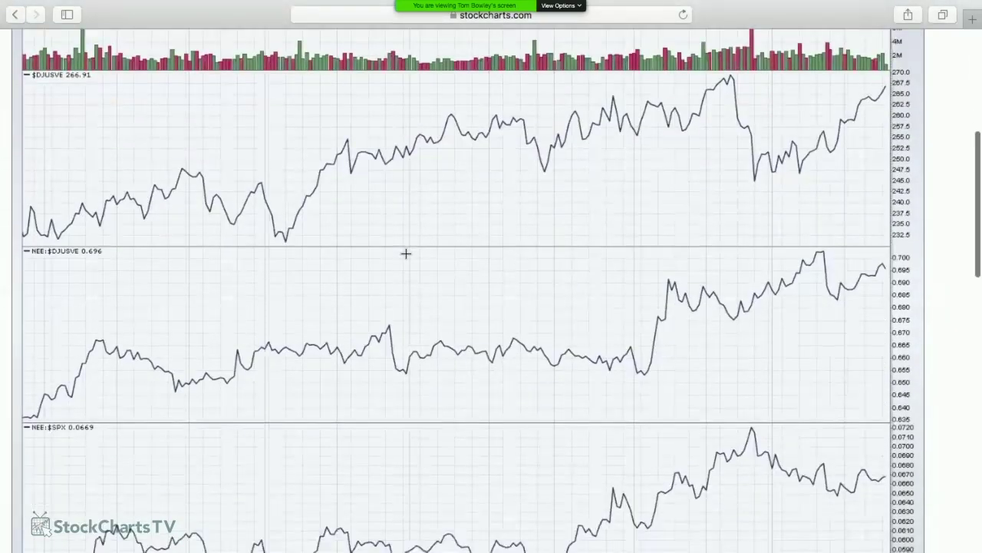
{"action": "scroll", "coordinate": [406, 253], "scroll_direction": "down", "scroll_amount": 1}
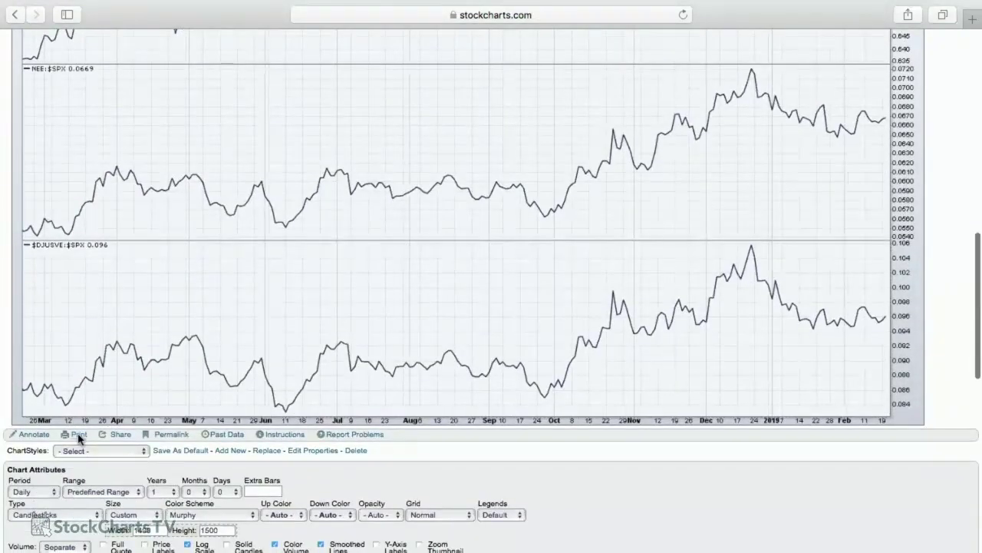
{"action": "left_click", "coordinate": [29, 435]}
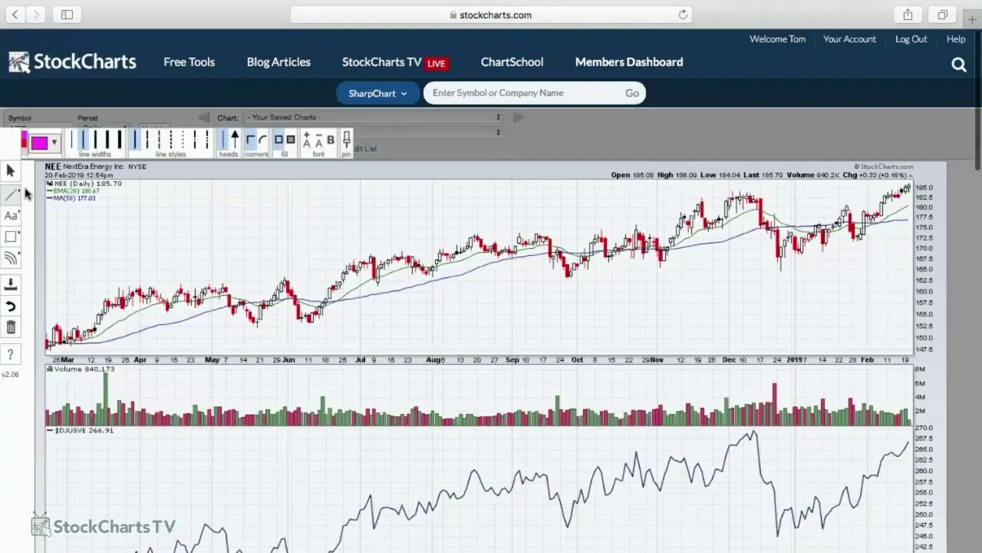
Draw a blue trendline with an arrowhead across the NEE price panel, rising from early March to late February
{"action": "left_click", "coordinate": [11, 194]}
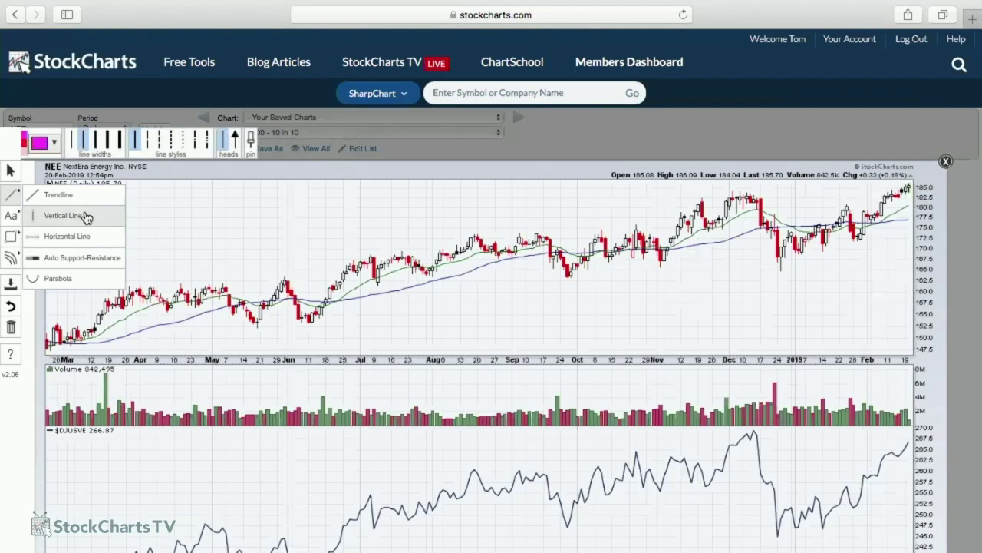
{"action": "left_click", "coordinate": [74, 193]}
{"action": "left_click", "coordinate": [45, 142]}
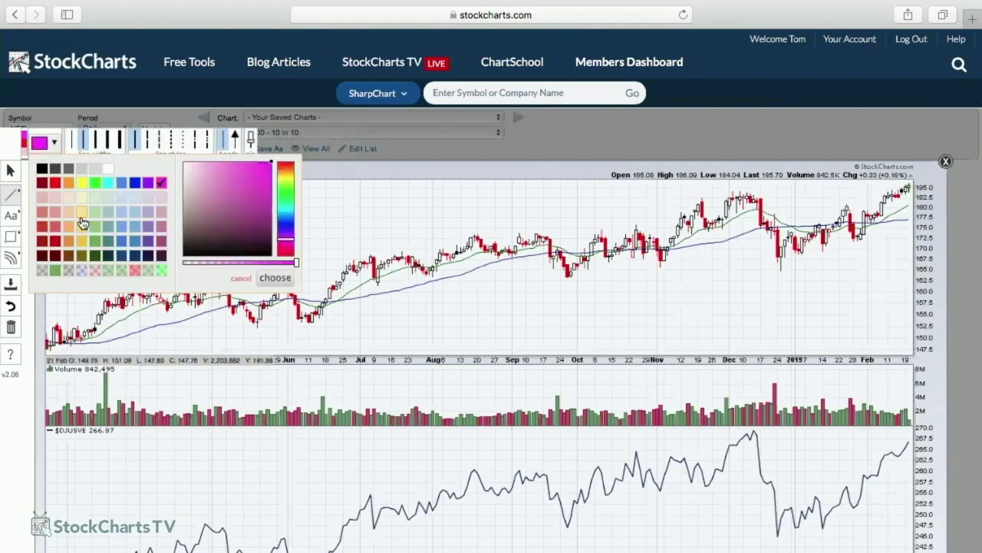
{"action": "left_click", "coordinate": [145, 185]}
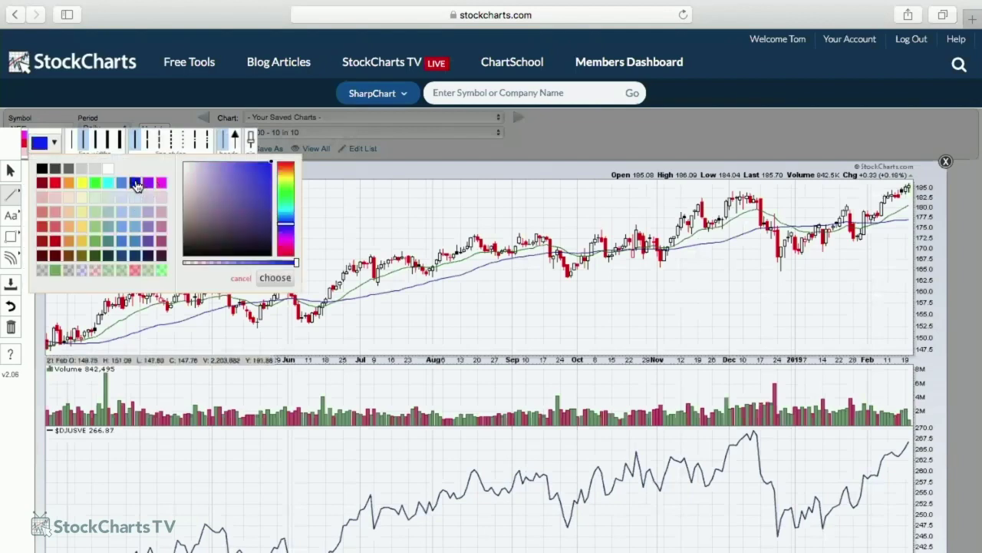
{"action": "left_click", "coordinate": [270, 277]}
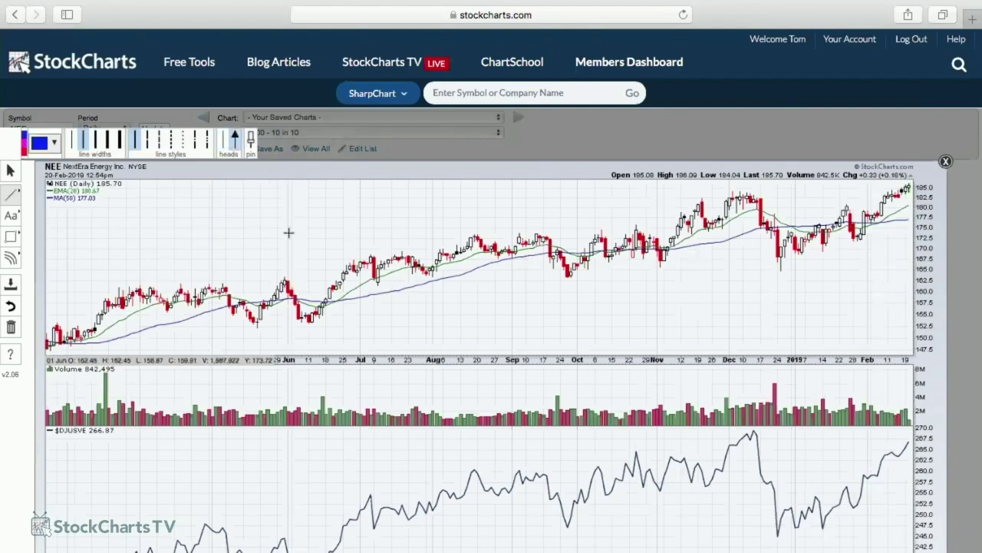
{"action": "scroll", "coordinate": [287, 230], "scroll_direction": "down", "scroll_amount": 1}
{"action": "mouse_move", "coordinate": [74, 301]}
{"action": "left_mouse_down"}
{"action": "mouse_move", "coordinate": [910, 173]}
{"action": "mouse_move", "coordinate": [909, 164]}
{"action": "left_mouse_up"}
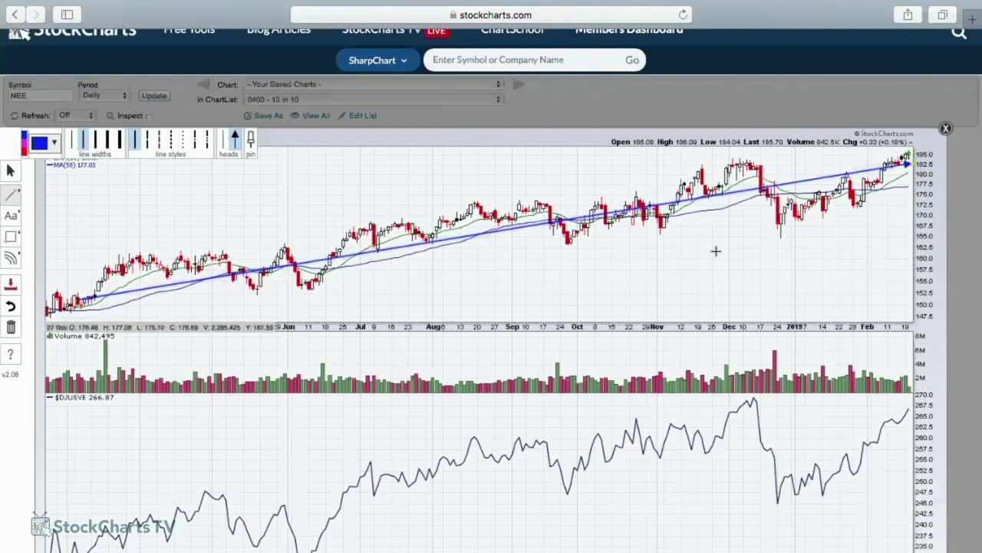
Draw rising blue arrow trendlines across the $DJUSVE, NEE:$DJUSVE and NEE:$SPX panels, from March to February
{"action": "scroll", "coordinate": [714, 251], "scroll_direction": "down", "scroll_amount": 5}
{"action": "left_click_drag", "start_coordinate": [110, 350], "coordinate": [891, 222]}
{"action": "scroll", "coordinate": [799, 314], "scroll_direction": "down", "scroll_amount": 5}
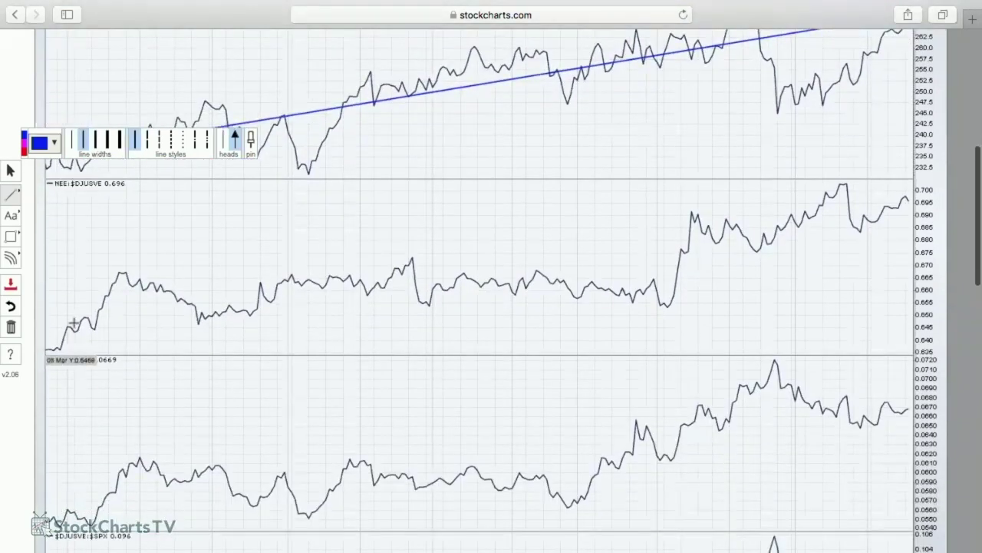
{"action": "mouse_move", "coordinate": [75, 323]}
{"action": "left_mouse_down"}
{"action": "mouse_move", "coordinate": [361, 264]}
{"action": "mouse_move", "coordinate": [653, 258]}
{"action": "mouse_move", "coordinate": [900, 198]}
{"action": "left_mouse_up"}
{"action": "scroll", "coordinate": [877, 213], "scroll_direction": "down", "scroll_amount": 3}
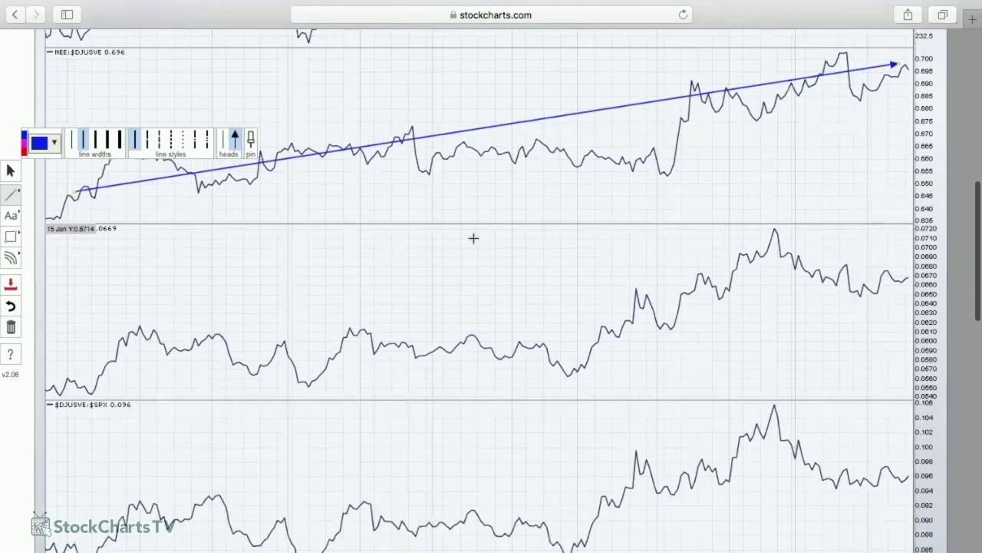
{"action": "scroll", "coordinate": [474, 238], "scroll_direction": "down", "scroll_amount": 4}
{"action": "mouse_move", "coordinate": [107, 257]}
{"action": "left_mouse_down"}
{"action": "mouse_move", "coordinate": [693, 132]}
{"action": "mouse_move", "coordinate": [843, 122]}
{"action": "left_mouse_up"}
{"action": "left_click_drag", "start_coordinate": [919, 129], "coordinate": [905, 135]}
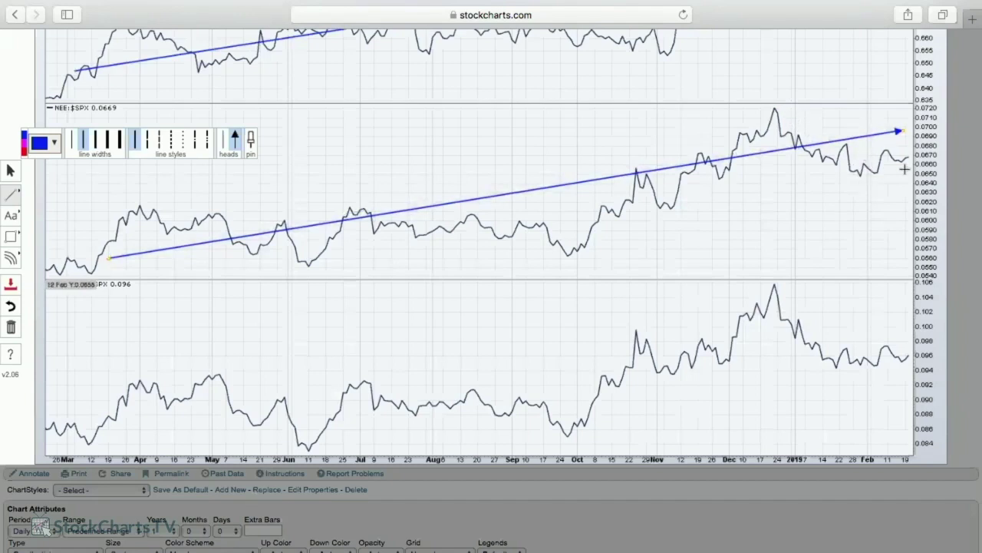
Draw a rising blue arrow trendline across the $DJUSVE:$SPX panel from mid-March to late February
{"action": "scroll", "coordinate": [888, 162], "scroll_direction": "up", "scroll_amount": 5}
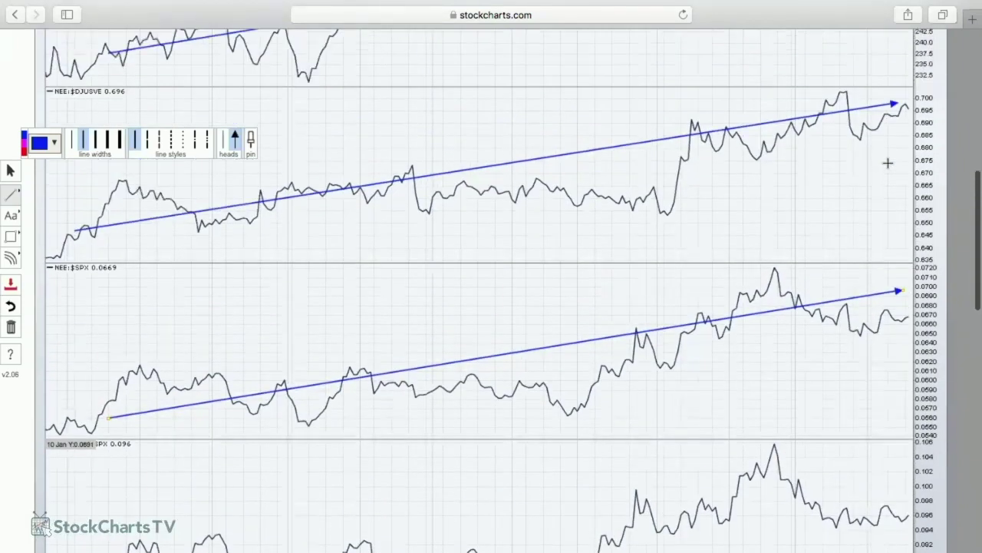
{"action": "scroll", "coordinate": [888, 162], "scroll_direction": "up", "scroll_amount": 5}
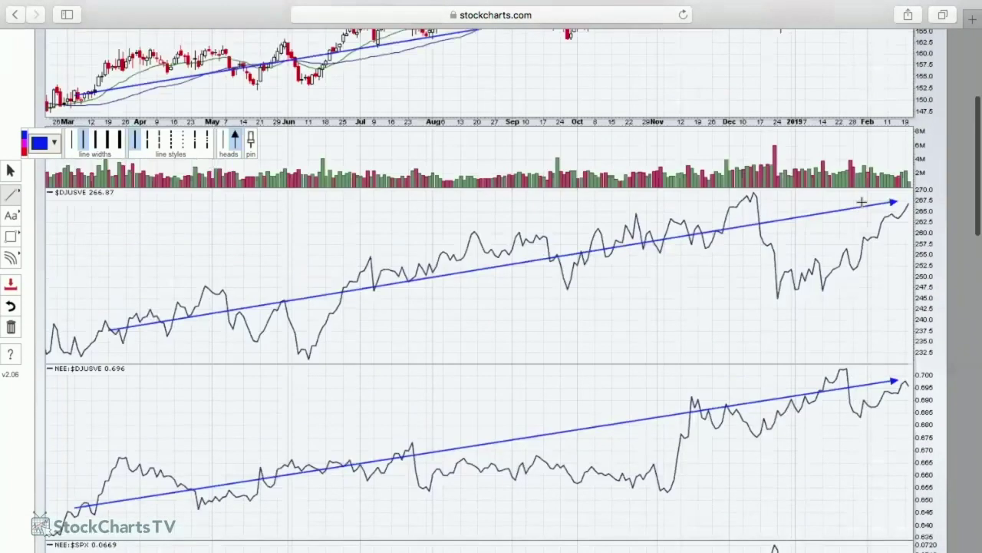
{"action": "scroll", "coordinate": [861, 202], "scroll_direction": "up", "scroll_amount": 3}
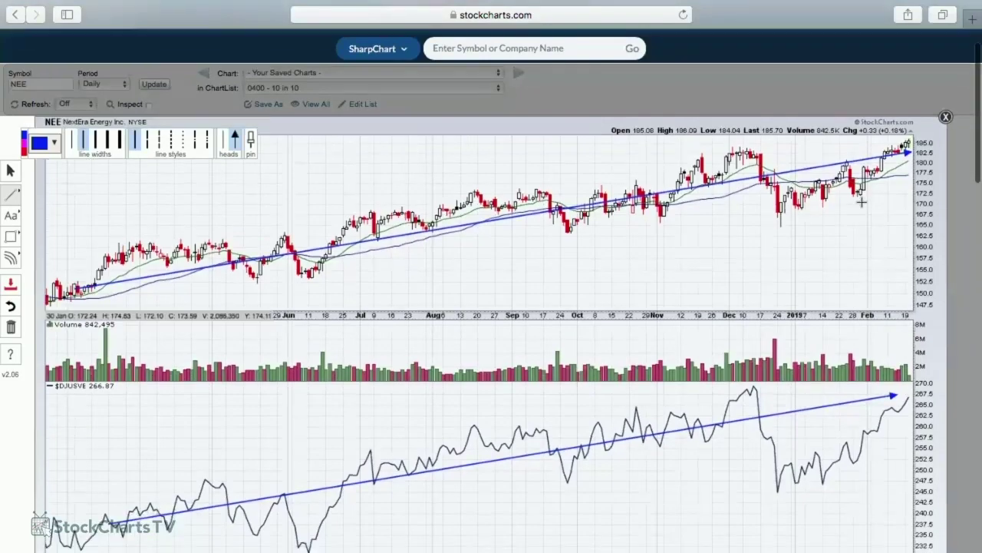
{"action": "scroll", "coordinate": [862, 201], "scroll_direction": "down", "scroll_amount": 3}
{"action": "scroll", "coordinate": [862, 201], "scroll_direction": "down", "scroll_amount": 8}
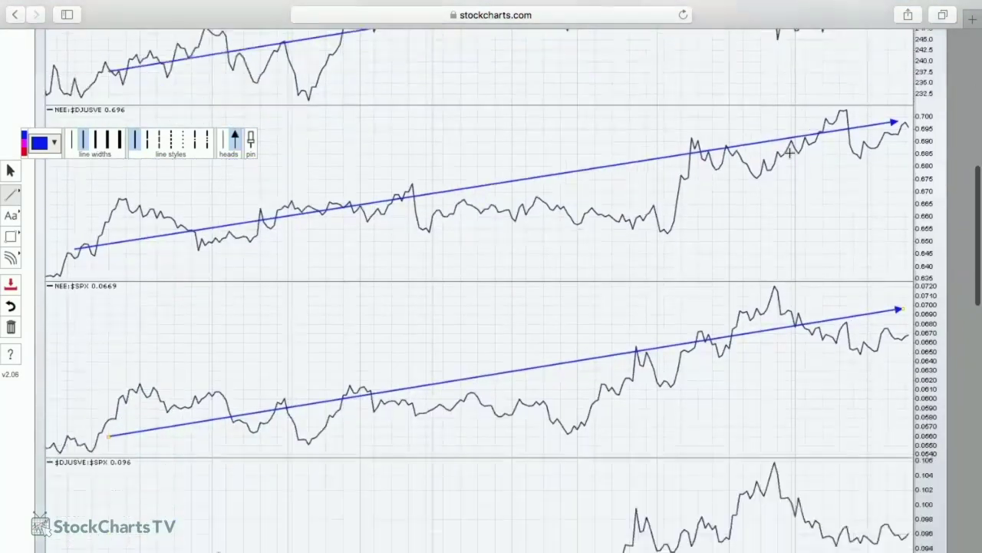
{"action": "scroll", "coordinate": [862, 184], "scroll_direction": "down", "scroll_amount": 3}
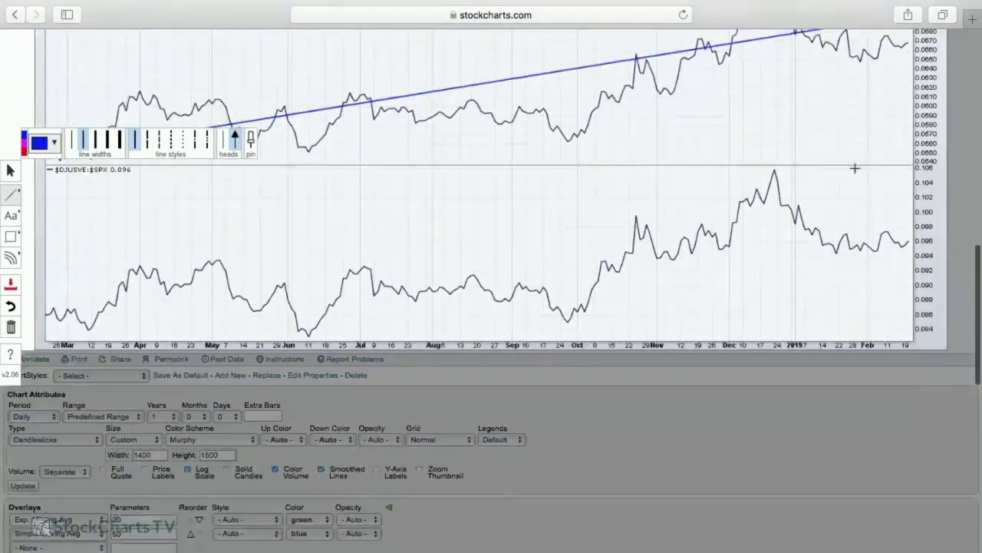
{"action": "scroll", "coordinate": [929, 116], "scroll_direction": "up", "scroll_amount": 1}
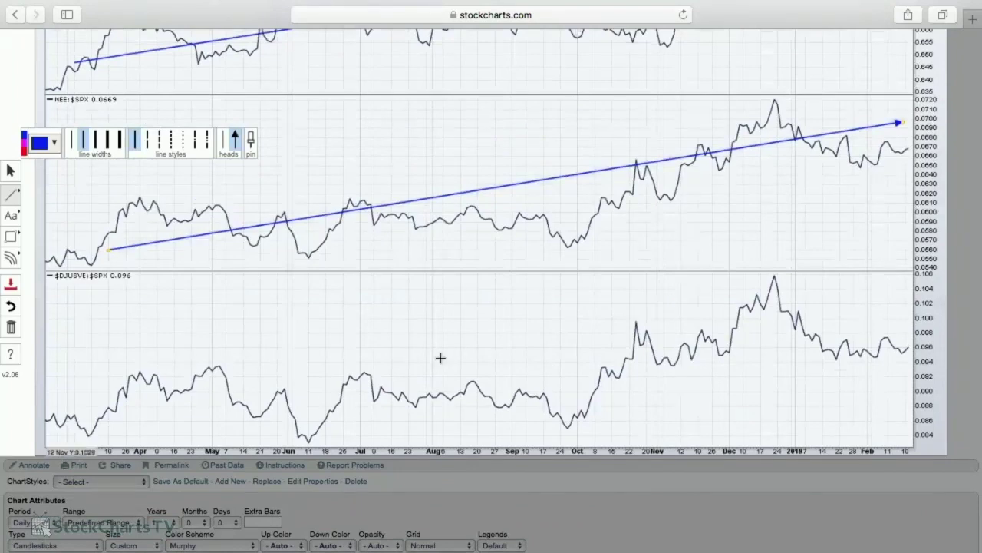
{"action": "left_click_drag", "start_coordinate": [614, 356], "coordinate": [912, 304]}
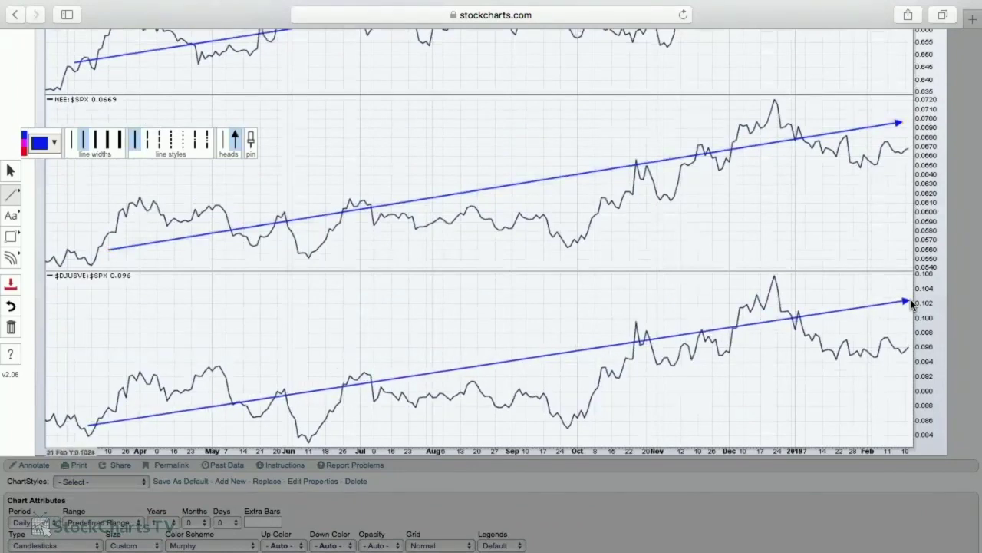
Review the annotated NEE price and relative strength panels, comparing the stock's trend with its $DJUSVE industry group
{"action": "scroll", "coordinate": [801, 268], "scroll_direction": "up", "scroll_amount": 5}
{"action": "scroll", "coordinate": [670, 249], "scroll_direction": "up", "scroll_amount": 3}
{"action": "scroll", "coordinate": [670, 249], "scroll_direction": "up", "scroll_amount": 3}
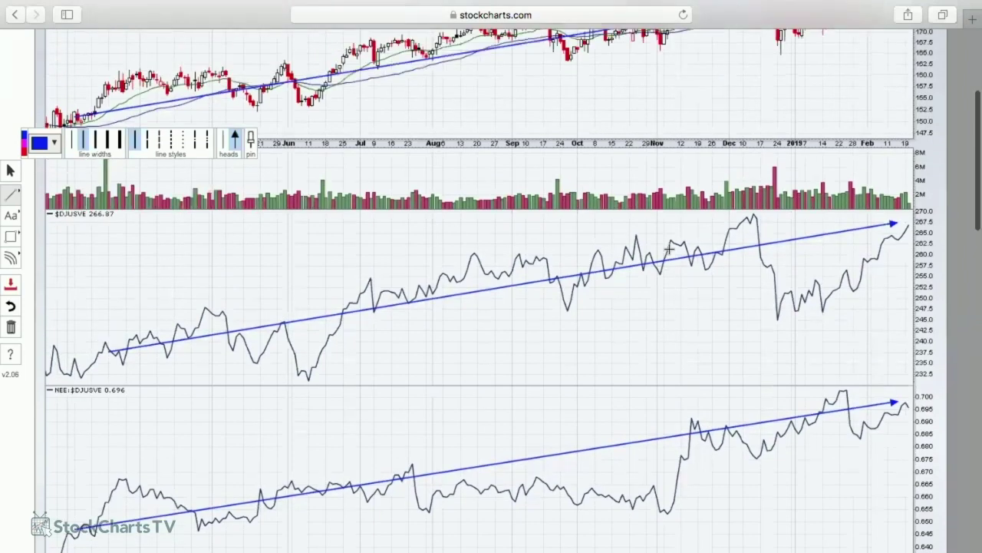
{"action": "scroll", "coordinate": [669, 249], "scroll_direction": "up", "scroll_amount": 3}
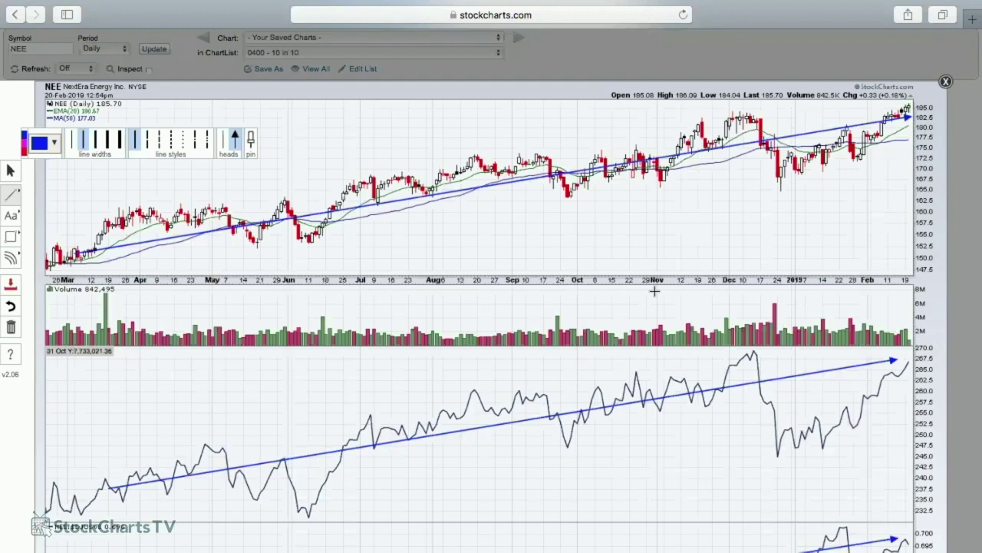
{"action": "scroll", "coordinate": [711, 365], "scroll_direction": "down", "scroll_amount": 1}
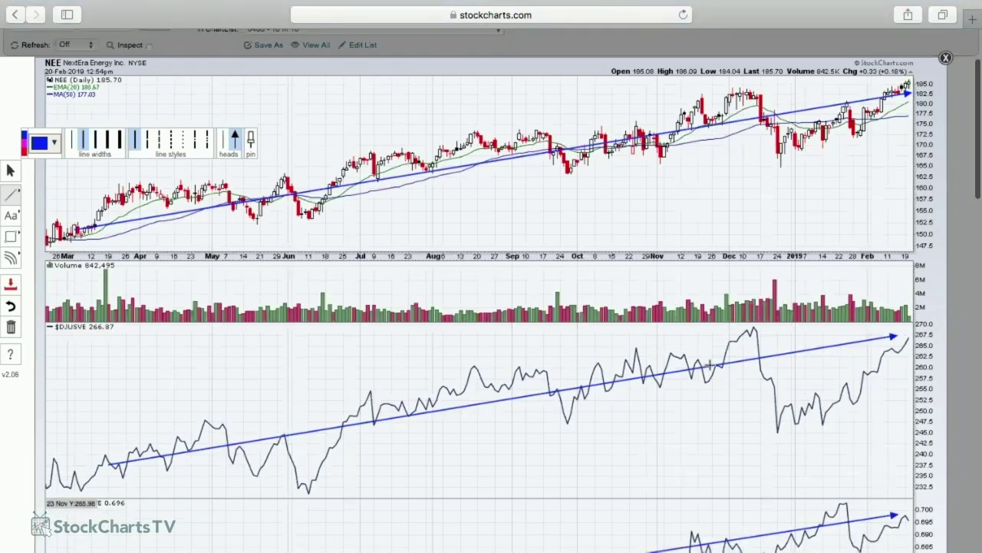
{"action": "scroll", "coordinate": [710, 366], "scroll_direction": "down", "scroll_amount": 1}
{"action": "scroll", "coordinate": [807, 321], "scroll_direction": "down", "scroll_amount": 1}
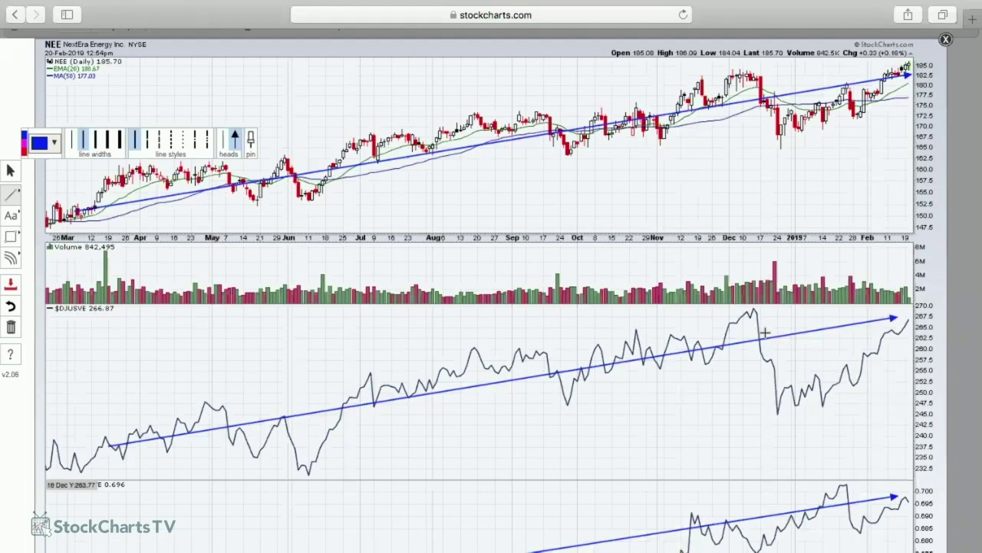
Save the live annotated chart to the 0400 - 10 in 10 ChartList as "011 - NextEra Energy Inc. (NEE)"
{"action": "left_click", "coordinate": [11, 285]}
{"action": "left_click", "coordinate": [456, 307]}
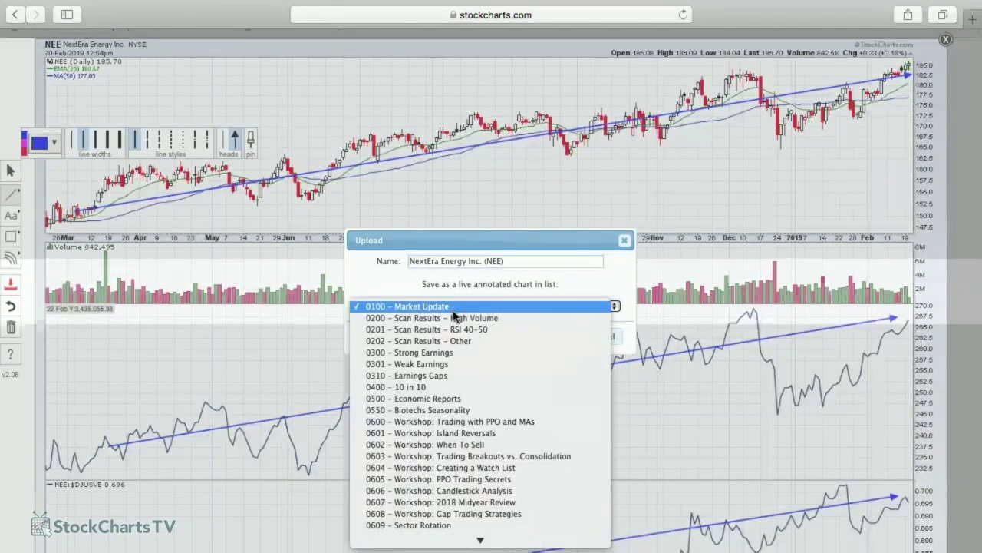
{"action": "left_click", "coordinate": [464, 393]}
{"action": "left_click", "coordinate": [410, 261]}
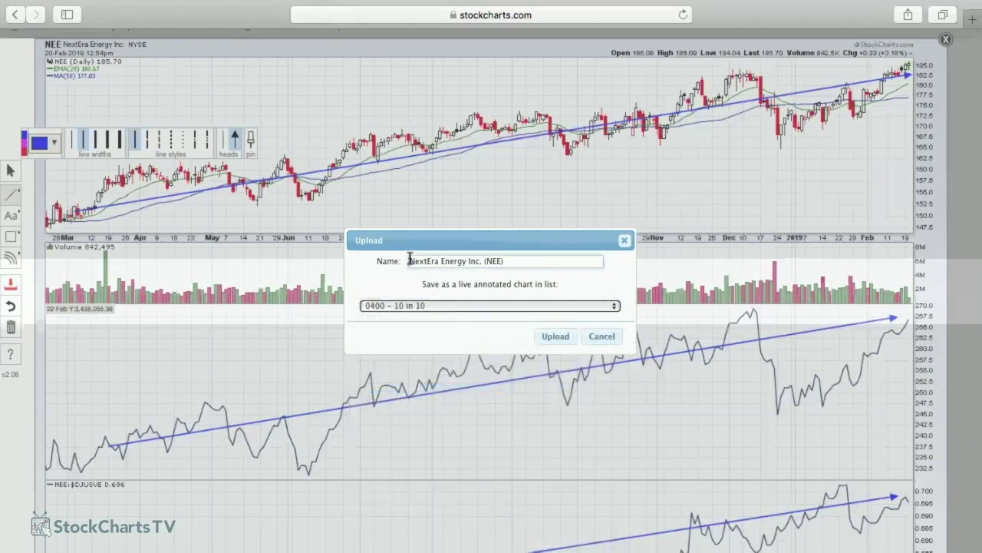
{"action": "type", "text": "00"}
{"action": "key", "text": "BackSpace"}
{"action": "type", "text": "11 -"}
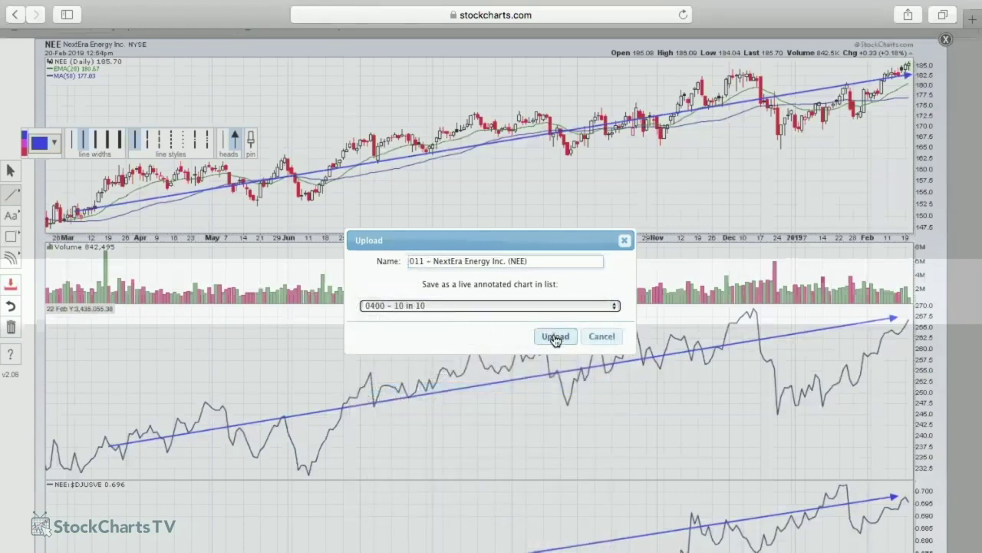
{"action": "left_click", "coordinate": [555, 336]}
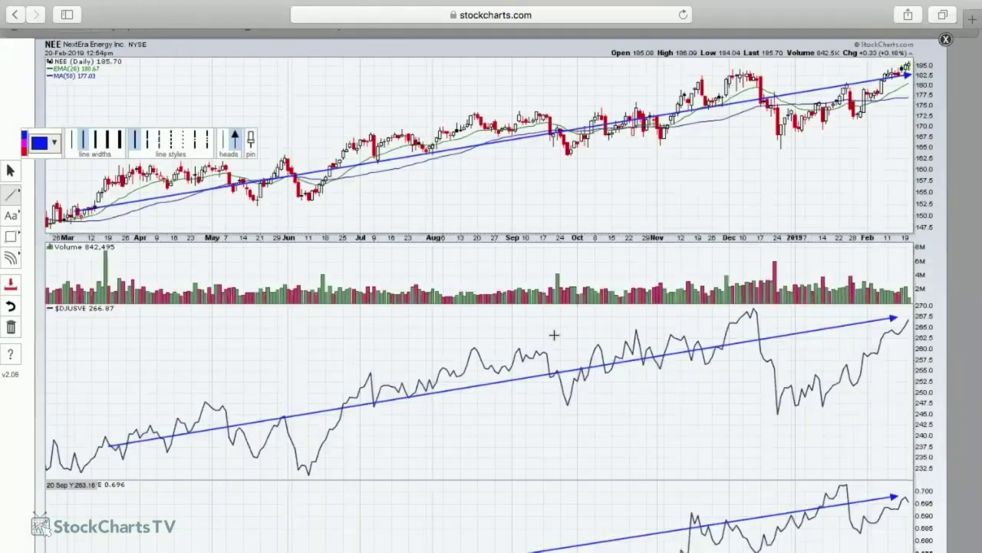
Load the MRK SharpChart and view its price, volume and $DJUSPR industry panels
{"action": "type", "text": "mrk"}
{"action": "key", "text": "Return"}
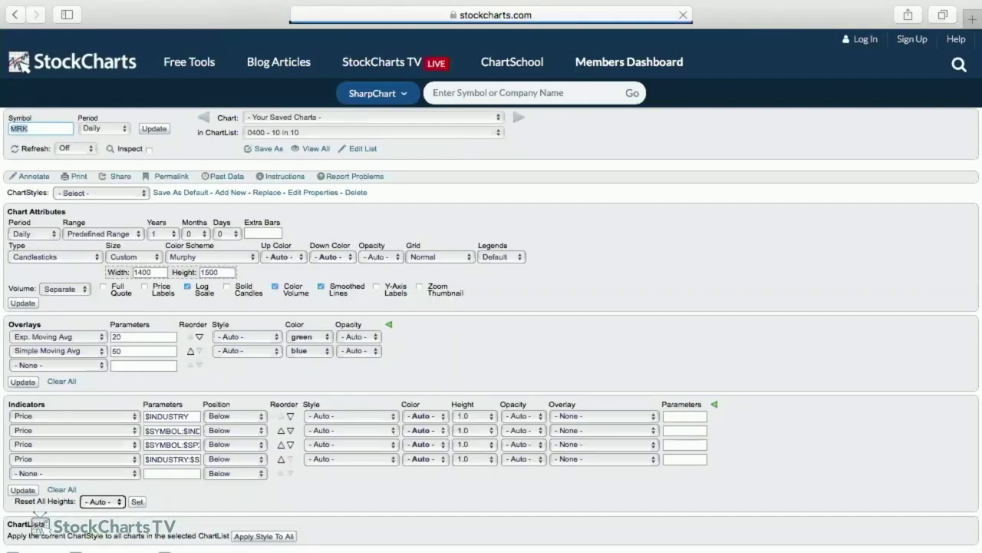
{"action": "scroll", "coordinate": [549, 350], "scroll_direction": "down", "scroll_amount": 1}
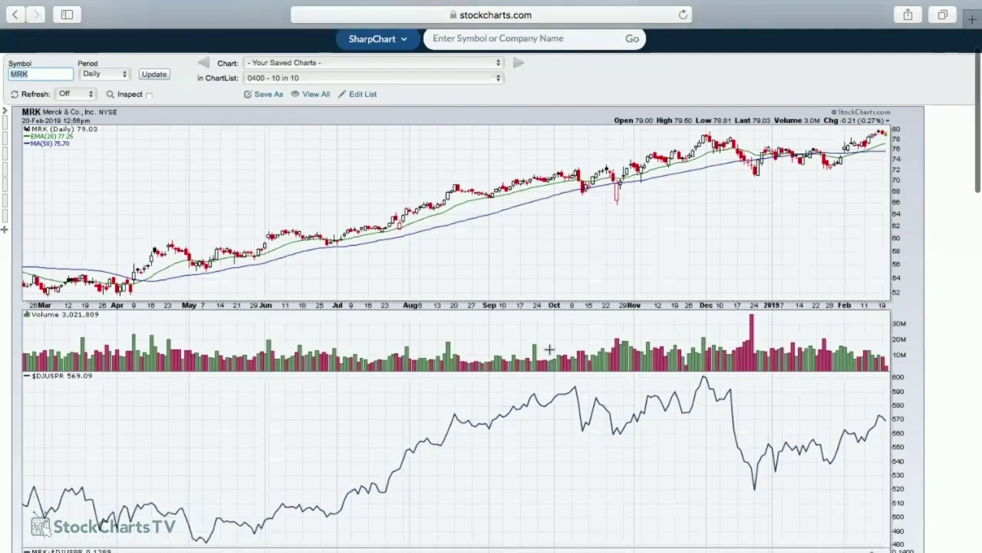
{"action": "scroll", "coordinate": [549, 350], "scroll_direction": "down", "scroll_amount": 1}
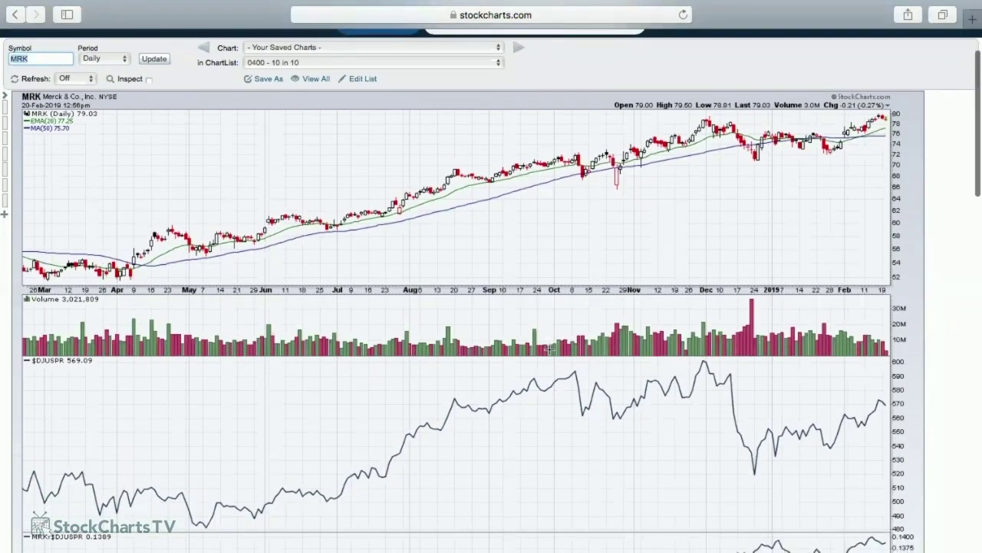
{"action": "scroll", "coordinate": [550, 349], "scroll_direction": "down", "scroll_amount": 1}
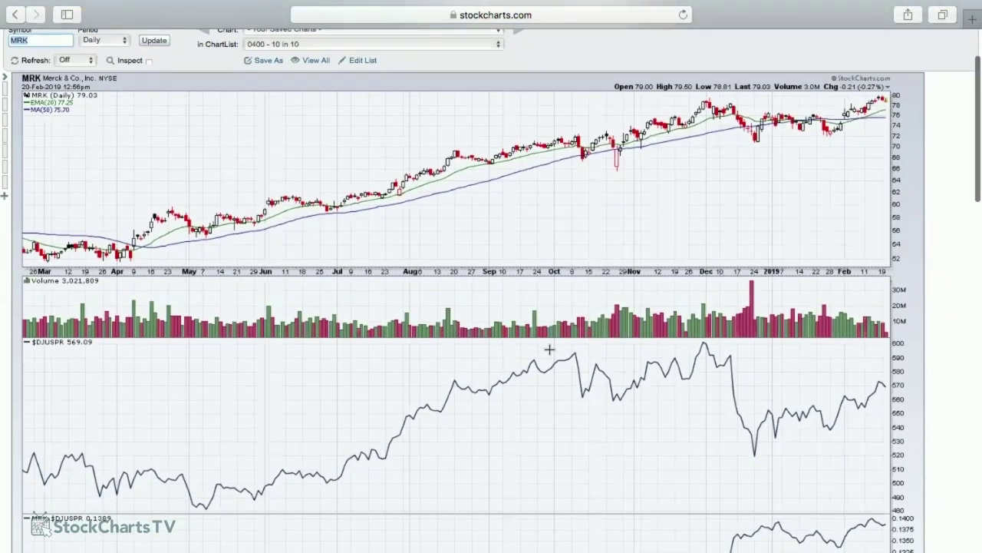
{"action": "scroll", "coordinate": [550, 349], "scroll_direction": "down", "scroll_amount": 1}
{"action": "scroll", "coordinate": [549, 349], "scroll_direction": "down", "scroll_amount": 1}
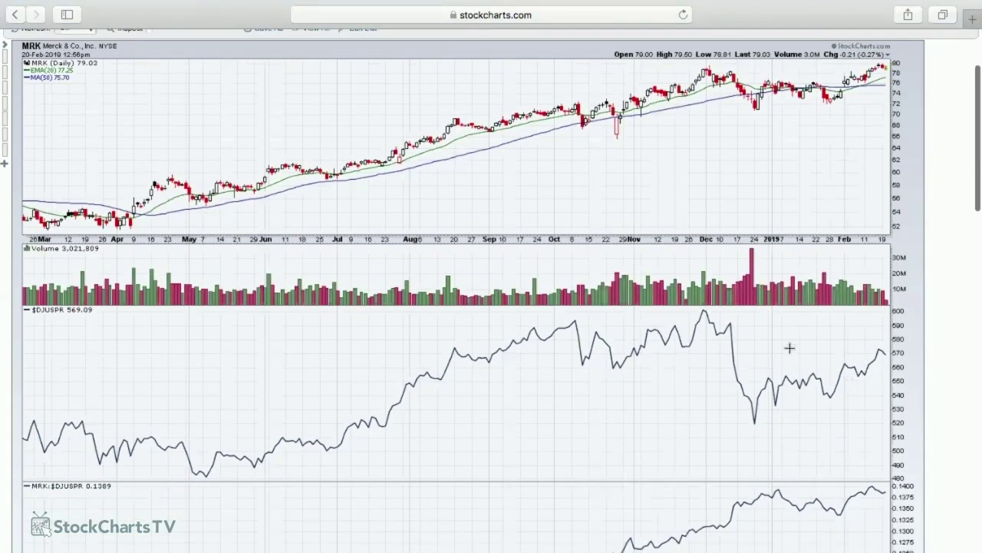
Examine MRK's relative strength panels against $DJUSPR and $SPX, and compare them with its price and industry trends
{"action": "scroll", "coordinate": [812, 425], "scroll_direction": "down", "scroll_amount": 10}
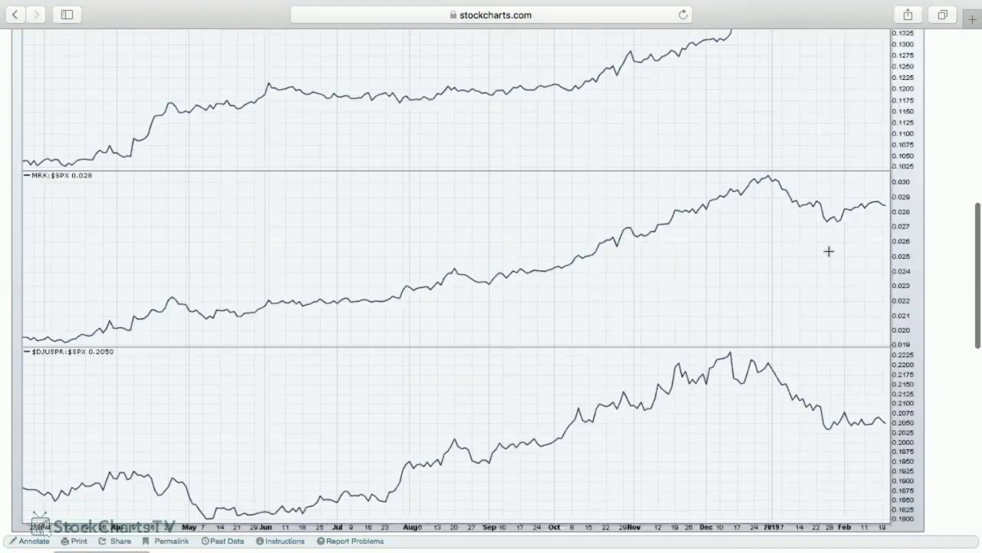
{"action": "scroll", "coordinate": [798, 263], "scroll_direction": "up", "scroll_amount": 1}
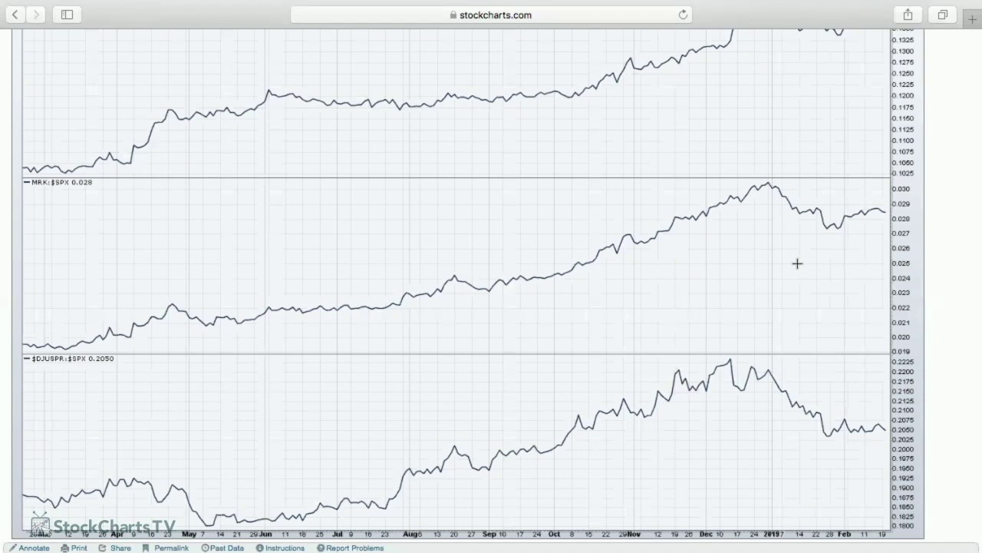
{"action": "scroll", "coordinate": [798, 264], "scroll_direction": "up", "scroll_amount": 5}
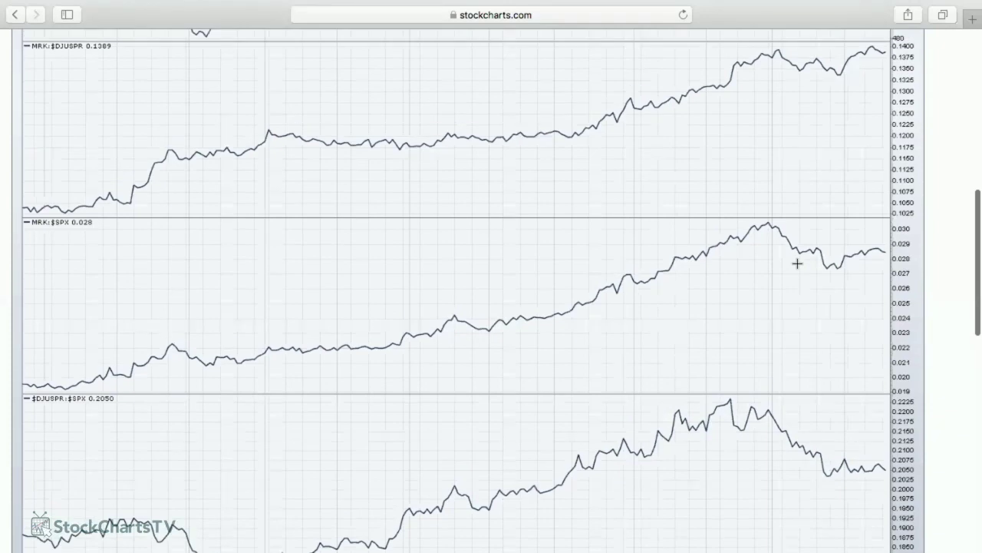
{"action": "scroll", "coordinate": [798, 264], "scroll_direction": "up", "scroll_amount": 1}
{"action": "scroll", "coordinate": [843, 116], "scroll_direction": "up", "scroll_amount": 5}
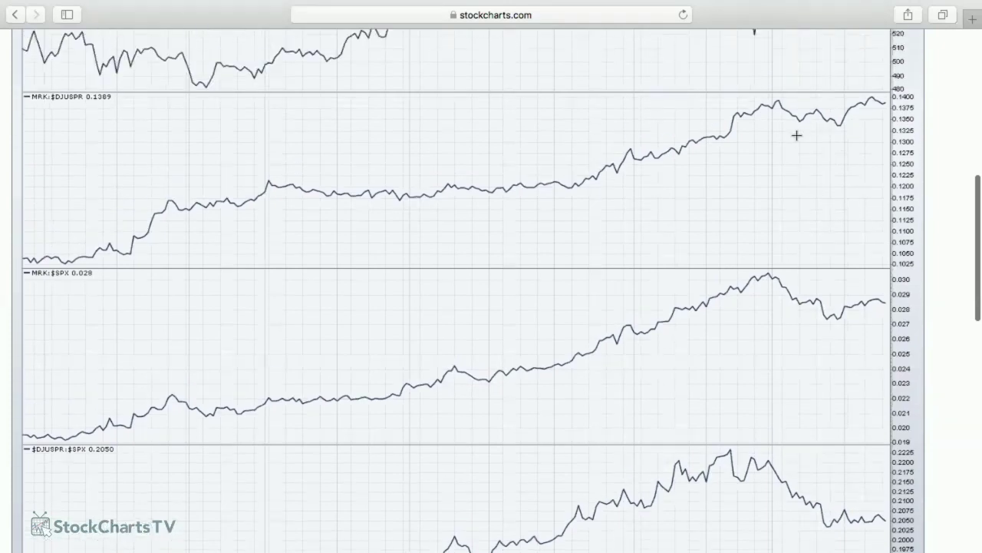
{"action": "scroll", "coordinate": [797, 135], "scroll_direction": "up", "scroll_amount": 1}
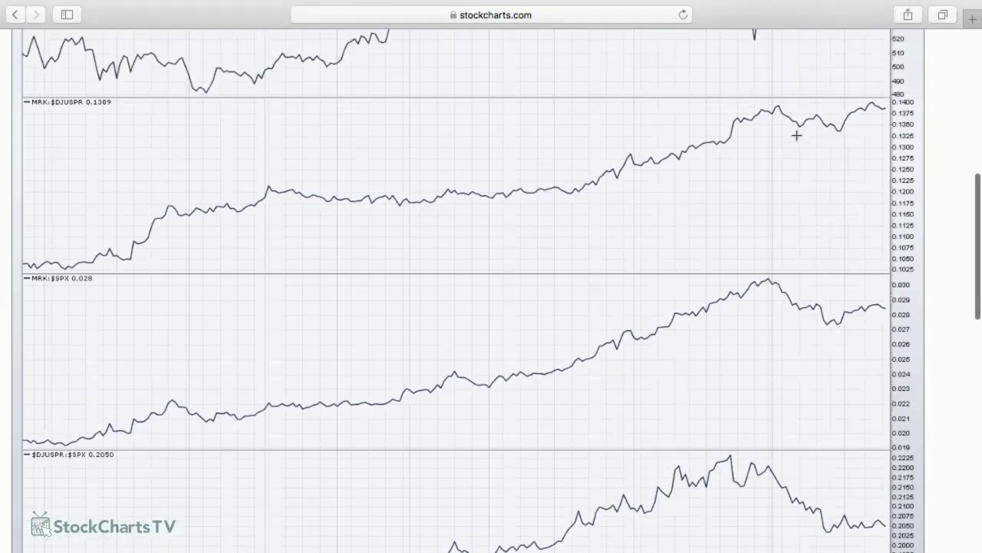
{"action": "scroll", "coordinate": [780, 121], "scroll_direction": "up", "scroll_amount": 20}
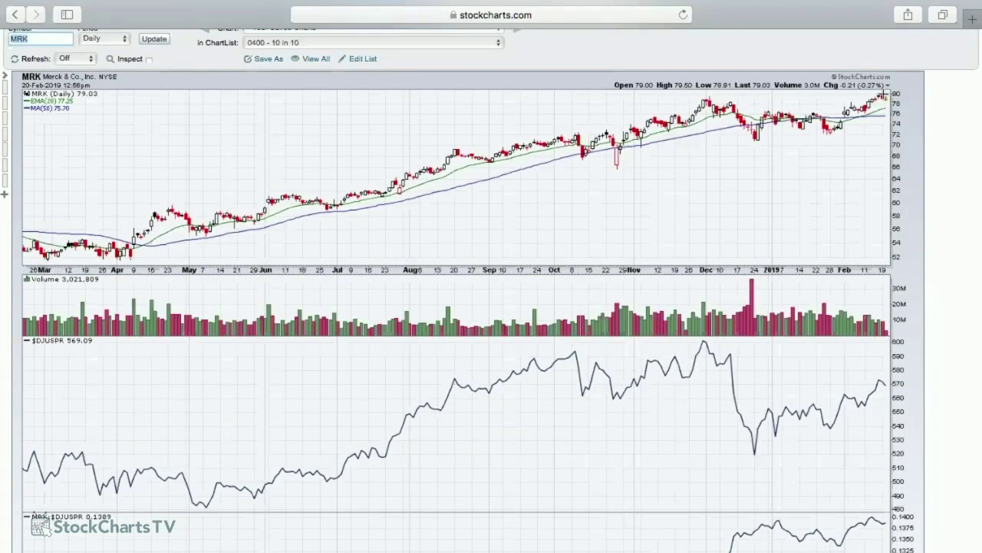
{"action": "scroll", "coordinate": [677, 180], "scroll_direction": "down", "scroll_amount": 6}
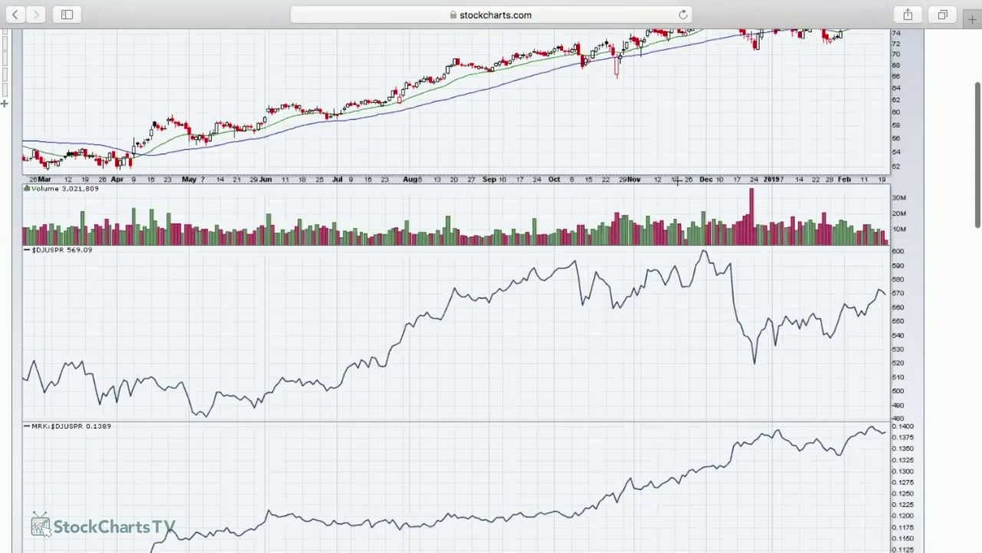
Open the MRK chart for annotation and draw a rising blue arrow across the price panel from early April to mid-February
{"action": "scroll", "coordinate": [678, 181], "scroll_direction": "down", "scroll_amount": 1}
{"action": "scroll", "coordinate": [678, 180], "scroll_direction": "down", "scroll_amount": 9}
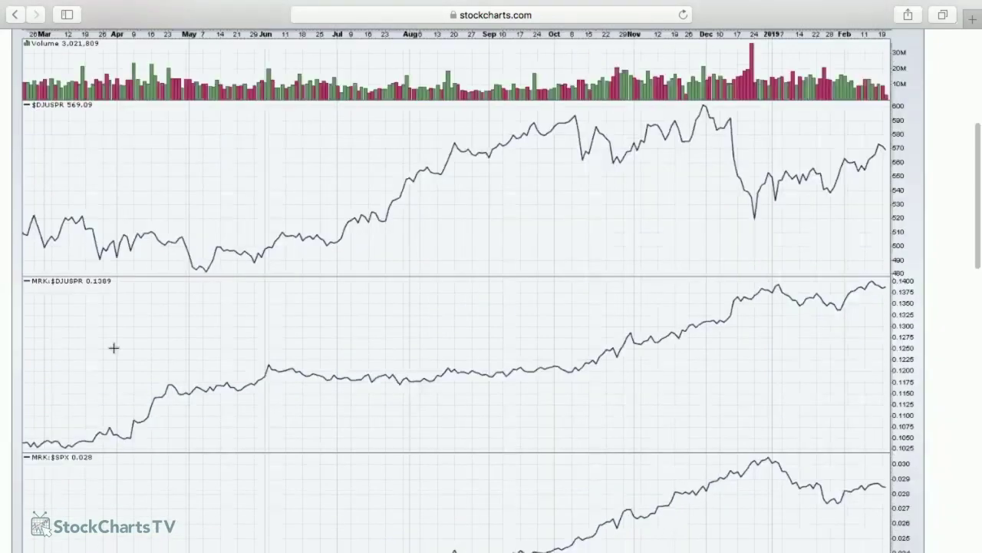
{"action": "scroll", "coordinate": [31, 313], "scroll_direction": "down", "scroll_amount": 18}
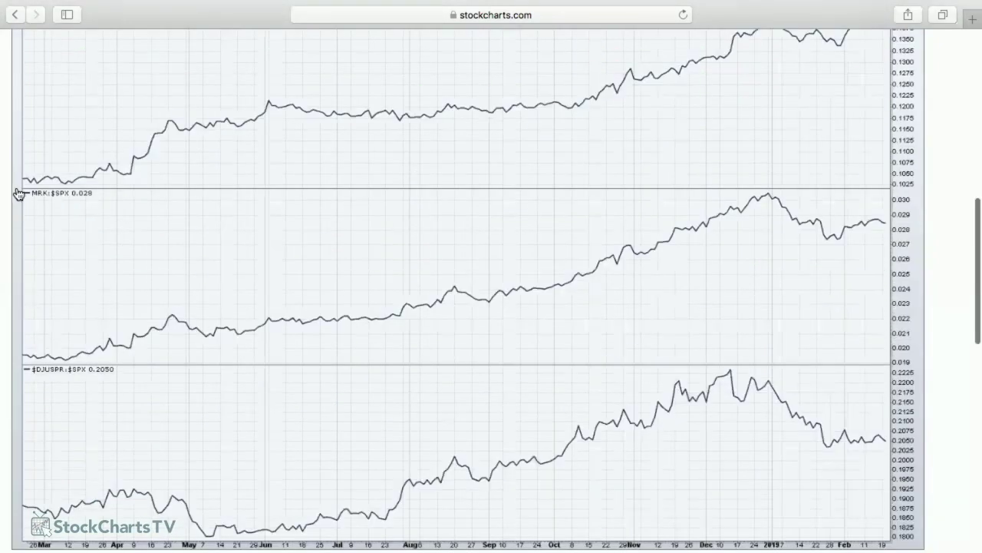
{"action": "scroll", "coordinate": [23, 200], "scroll_direction": "down", "scroll_amount": 8}
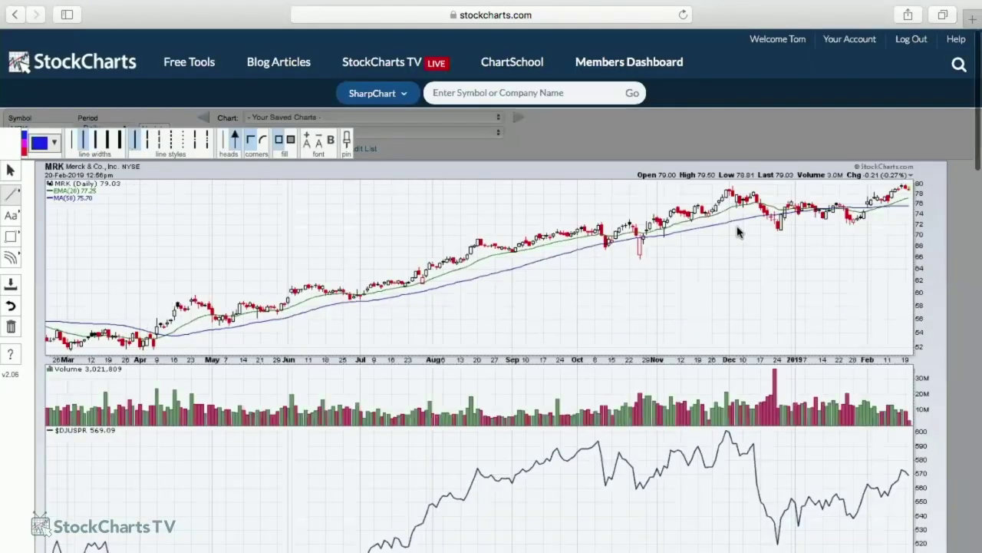
{"action": "left_click_drag", "start_coordinate": [150, 330], "coordinate": [890, 192]}
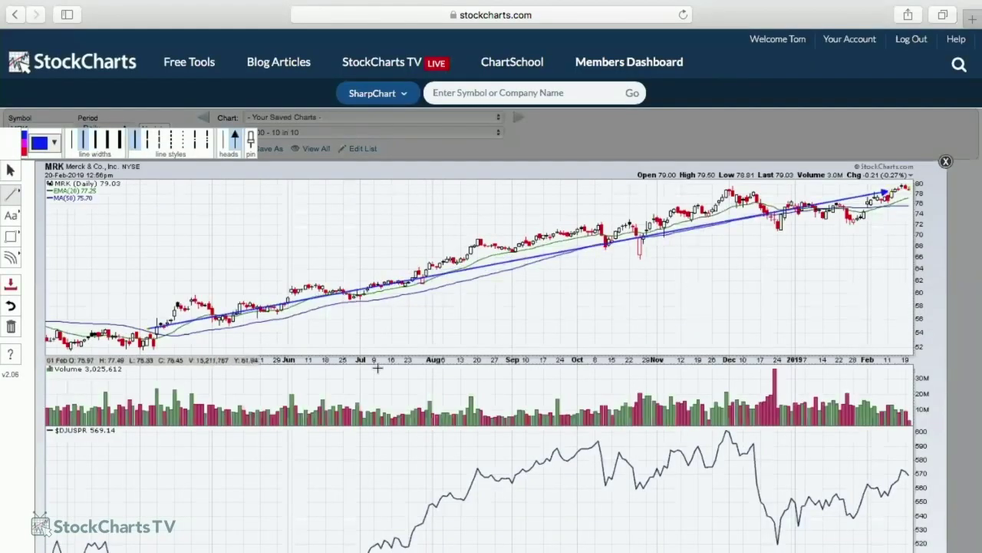
Draw a rising blue arrow across the $DJUSPR industry panel from about mid-May to mid-February
{"action": "scroll", "coordinate": [430, 353], "scroll_direction": "down", "scroll_amount": 2}
{"action": "left_click_drag", "start_coordinate": [256, 419], "coordinate": [833, 307]}
{"action": "scroll", "coordinate": [888, 302], "scroll_direction": "down", "scroll_amount": 2}
{"action": "left_click_drag", "start_coordinate": [902, 302], "coordinate": [902, 294]}
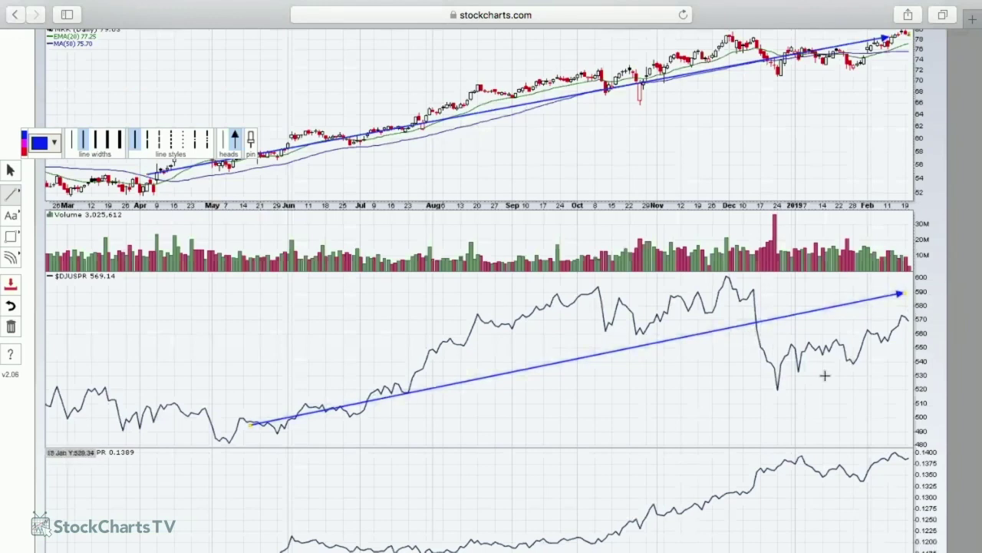
{"action": "scroll", "coordinate": [108, 355], "scroll_direction": "down", "scroll_amount": 2}
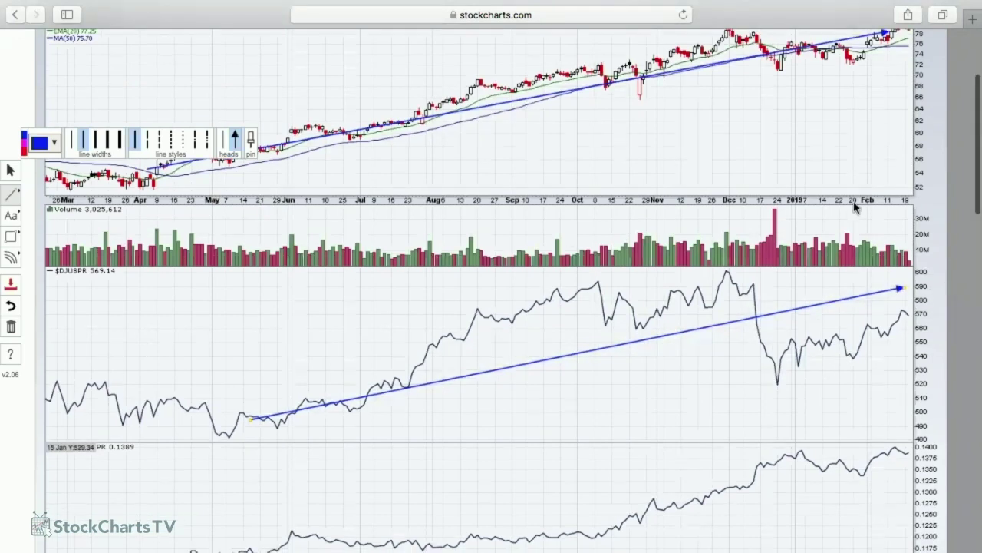
Draw rising blue arrows across the MRK:$DJUSPR and MRK:$SPX relative strength panels from about late March to mid-February
{"action": "scroll", "coordinate": [844, 215], "scroll_direction": "down", "scroll_amount": 2}
{"action": "scroll", "coordinate": [911, 218], "scroll_direction": "down", "scroll_amount": 5}
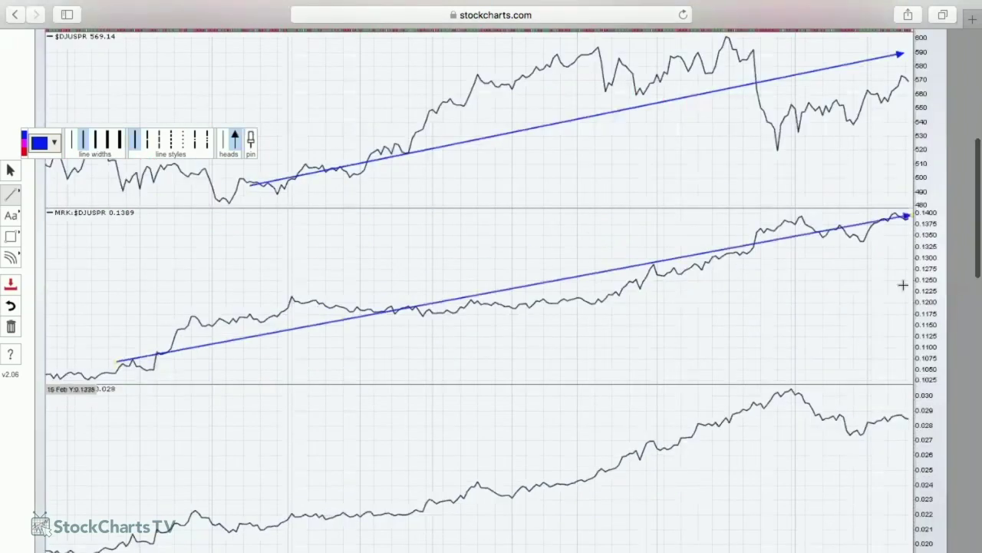
{"action": "scroll", "coordinate": [901, 282], "scroll_direction": "down", "scroll_amount": 1}
{"action": "scroll", "coordinate": [525, 370], "scroll_direction": "down", "scroll_amount": 3}
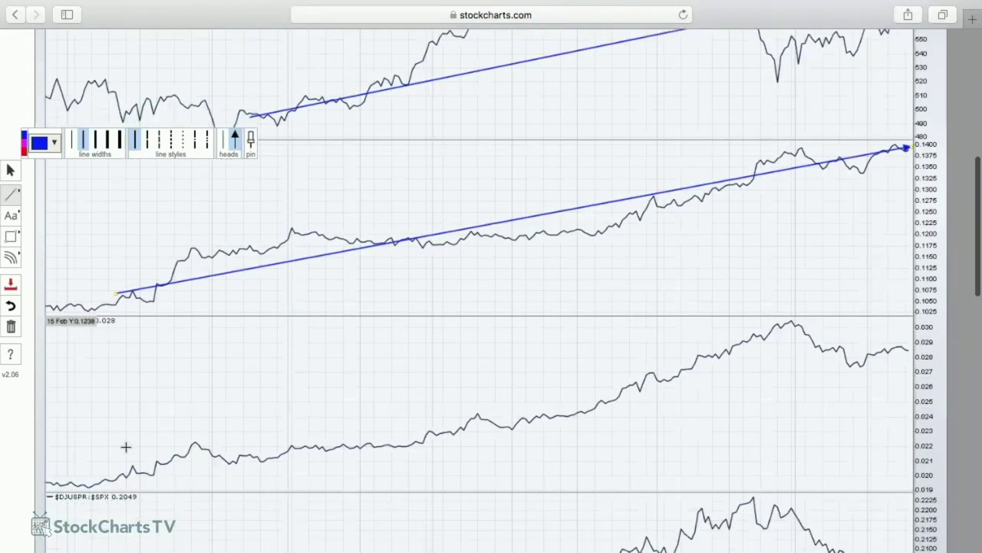
{"action": "scroll", "coordinate": [776, 314], "scroll_direction": "down", "scroll_amount": 1}
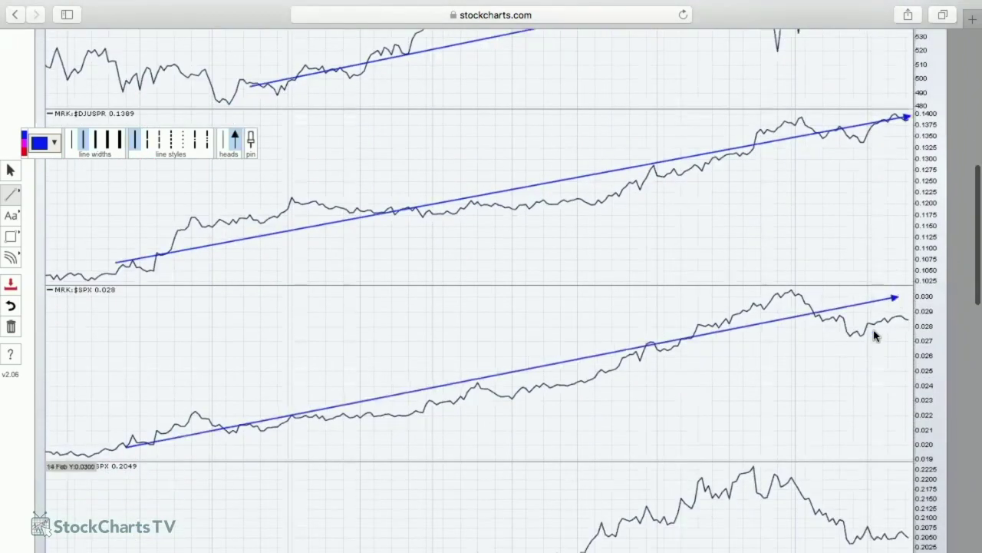
Draw a rising blue arrow across the $DJUSPR:$SPX panel from early April to mid-February
{"action": "scroll", "coordinate": [867, 338], "scroll_direction": "down", "scroll_amount": 2}
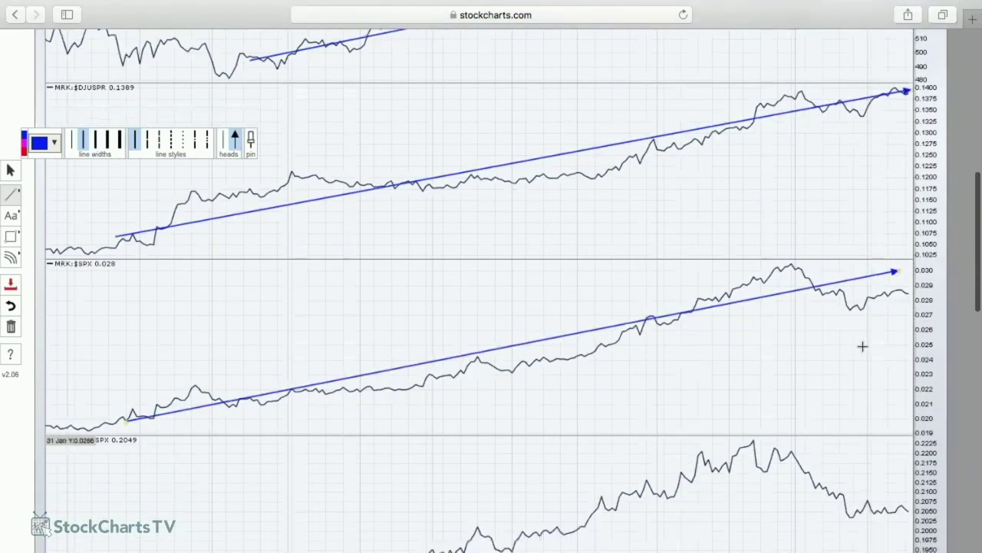
{"action": "scroll", "coordinate": [883, 238], "scroll_direction": "down", "scroll_amount": 1}
{"action": "scroll", "coordinate": [805, 307], "scroll_direction": "down", "scroll_amount": 1}
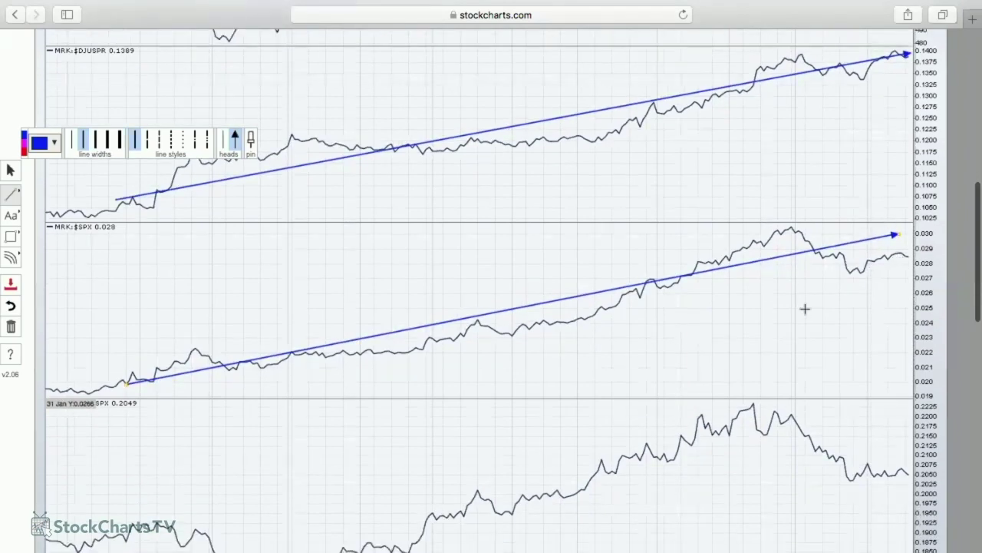
{"action": "scroll", "coordinate": [795, 313], "scroll_direction": "down", "scroll_amount": 1}
{"action": "scroll", "coordinate": [212, 407], "scroll_direction": "down", "scroll_amount": 3}
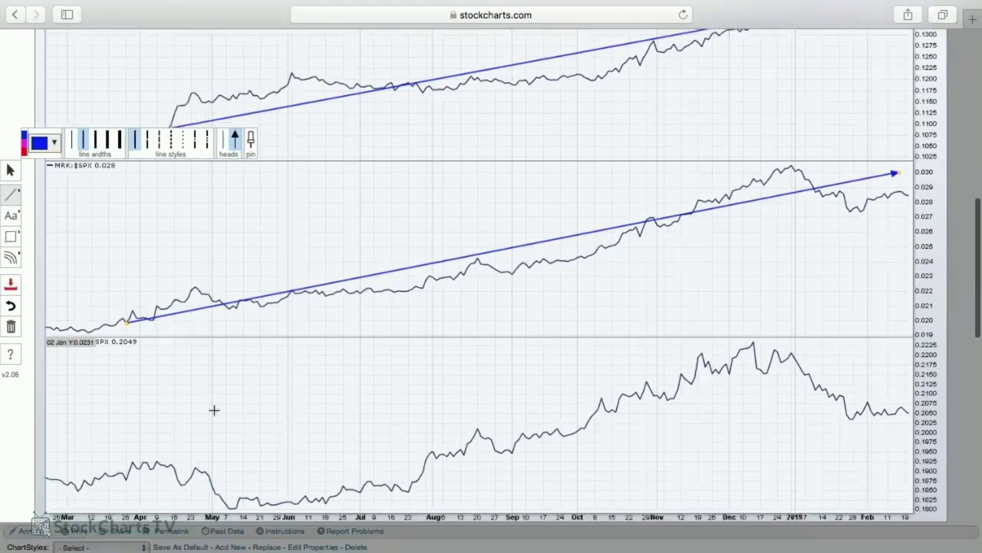
{"action": "scroll", "coordinate": [874, 279], "scroll_direction": "down", "scroll_amount": 3}
{"action": "left_click_drag", "start_coordinate": [714, 292], "coordinate": [909, 284]}
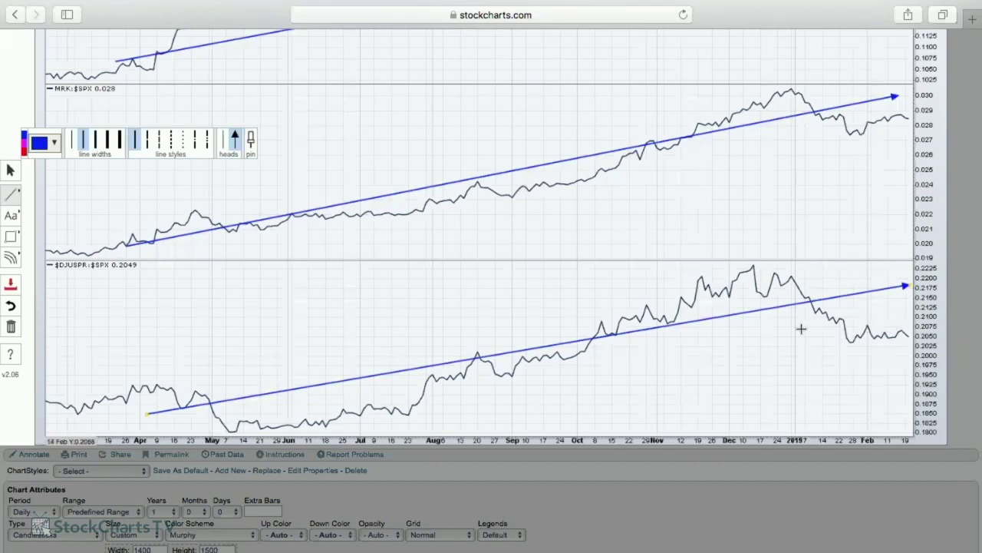
Save the live annotated chart to the 0400 - 10 in 10 ChartList as "012 - Merck & Co., Inc. (MRK)"
{"action": "scroll", "coordinate": [787, 329], "scroll_direction": "up", "scroll_amount": 2}
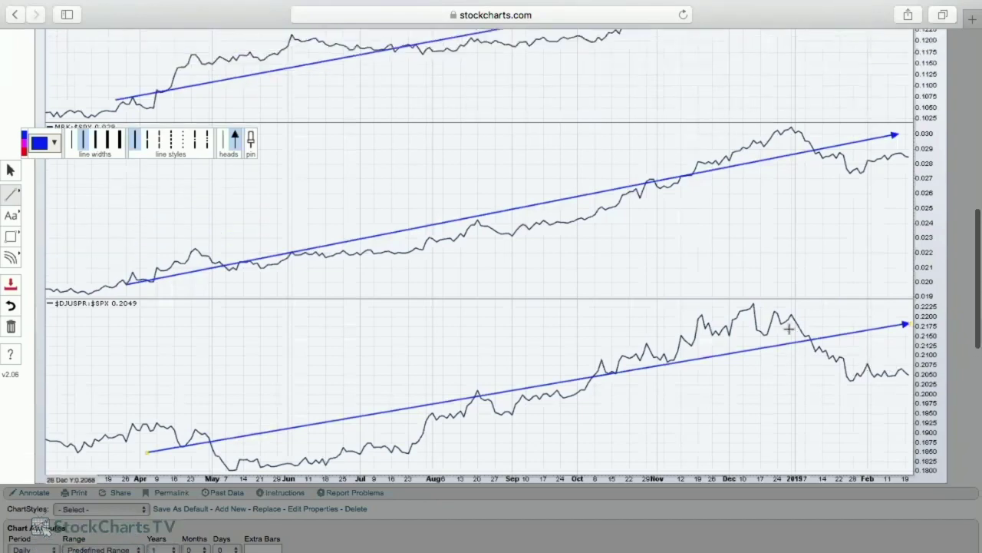
{"action": "scroll", "coordinate": [788, 330], "scroll_direction": "up", "scroll_amount": 6}
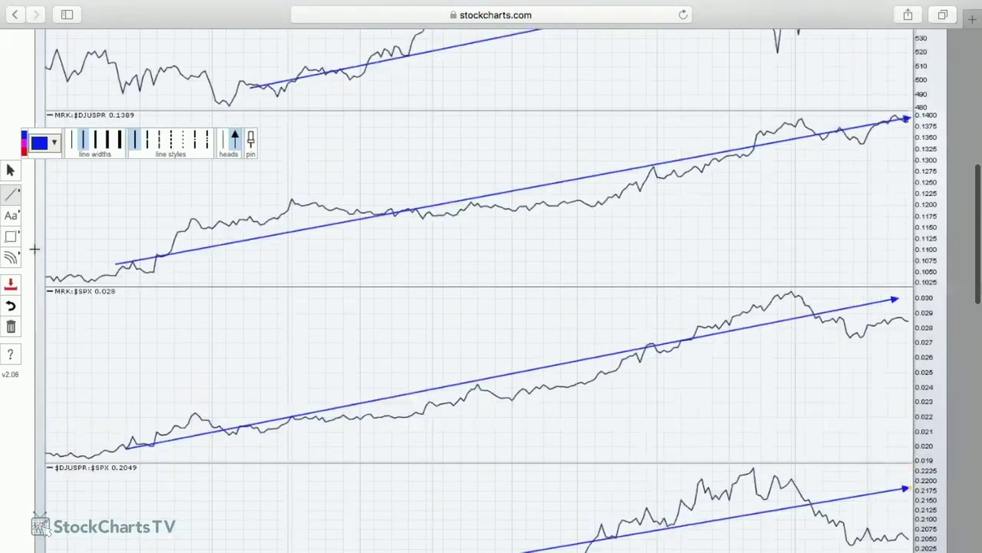
{"action": "left_click", "coordinate": [11, 283]}
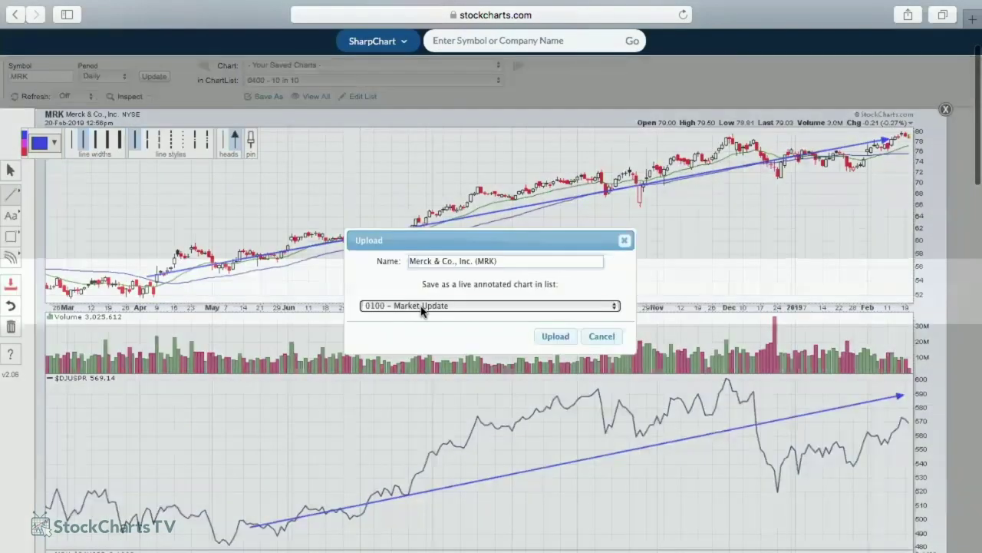
{"action": "left_click", "coordinate": [421, 306]}
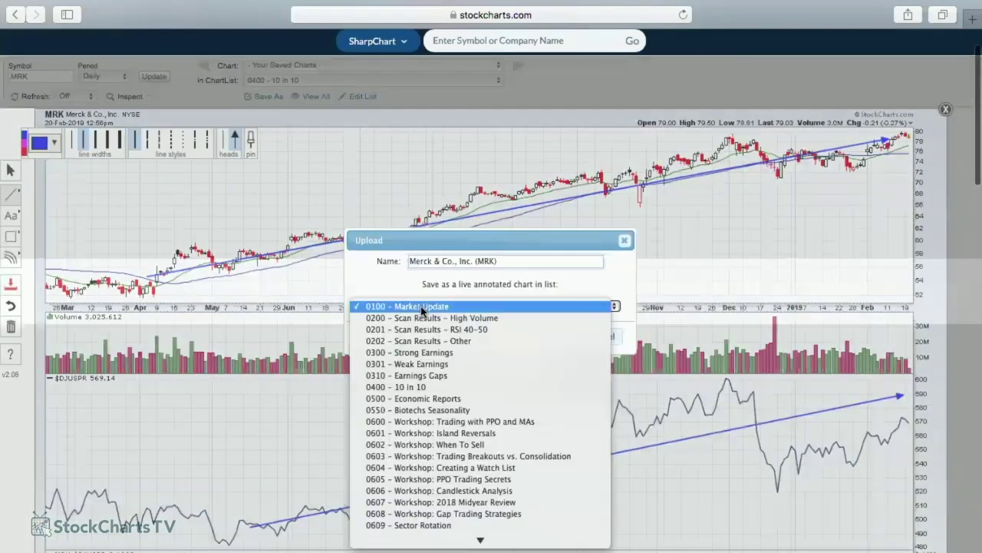
{"action": "left_click", "coordinate": [437, 384]}
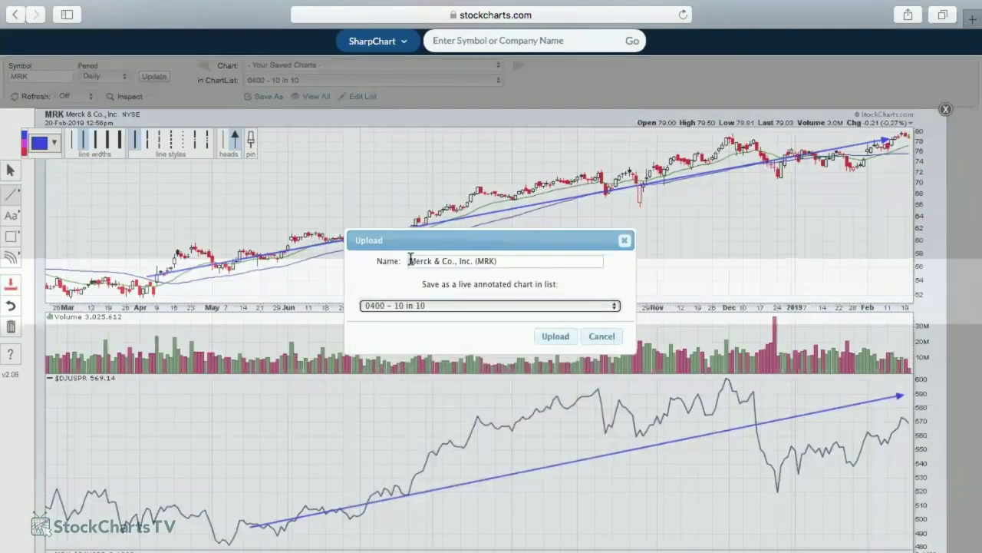
{"action": "left_click", "coordinate": [411, 261]}
{"action": "type", "text": "012 -"}
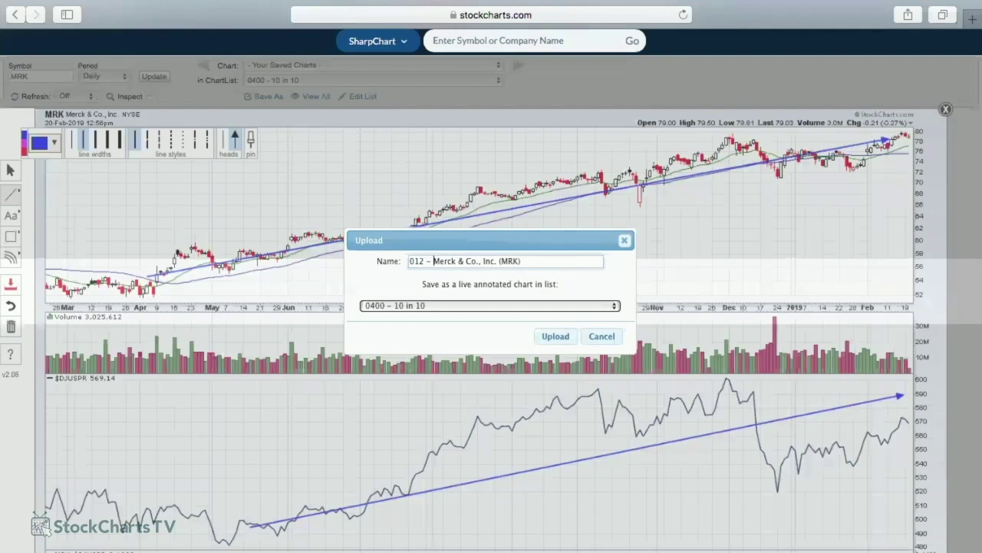
{"action": "left_click", "coordinate": [557, 337]}
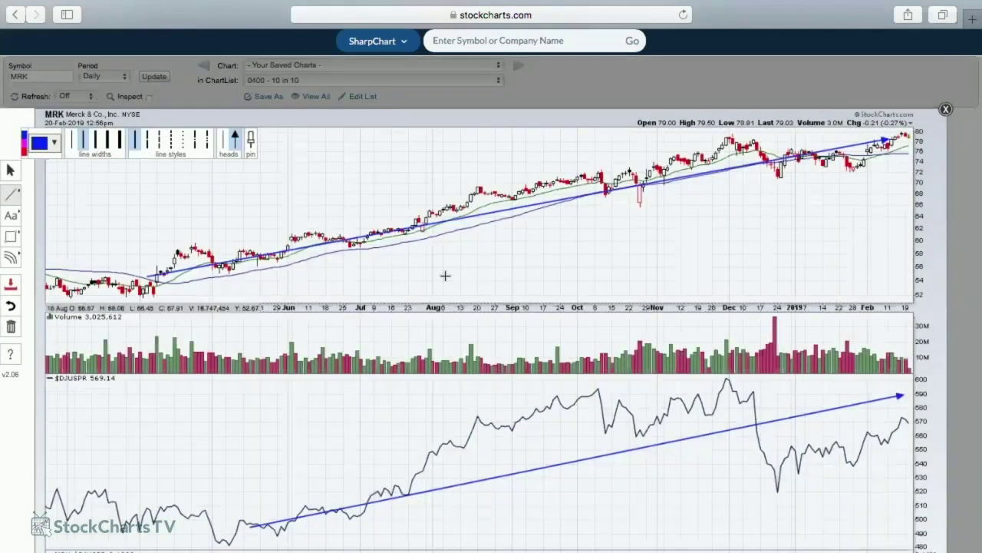
Load the WMT SharpChart and view its price, volume and $DJUSCM industry panels
{"action": "type", "text": "wmt"}
{"action": "key", "text": "Return"}
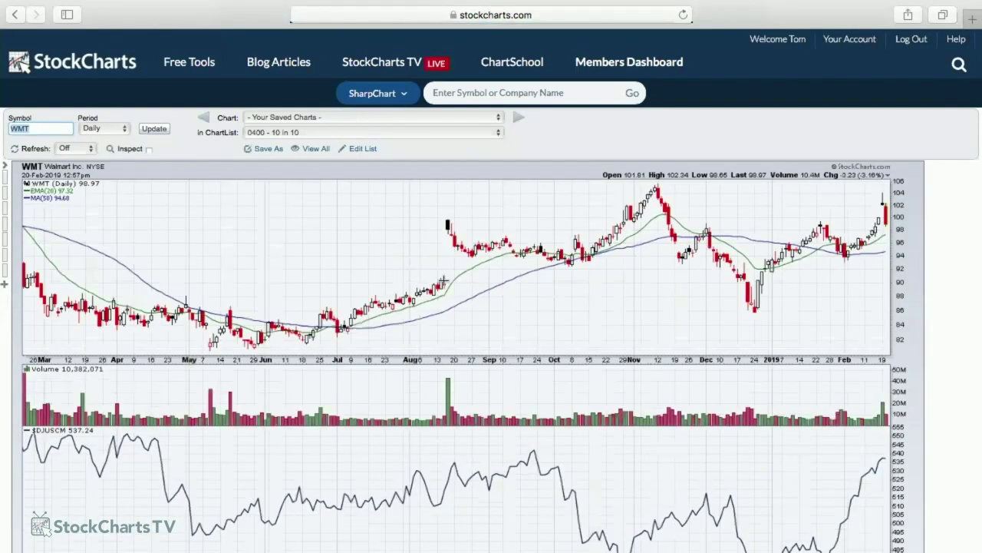
{"action": "scroll", "coordinate": [443, 279], "scroll_direction": "down", "scroll_amount": 2}
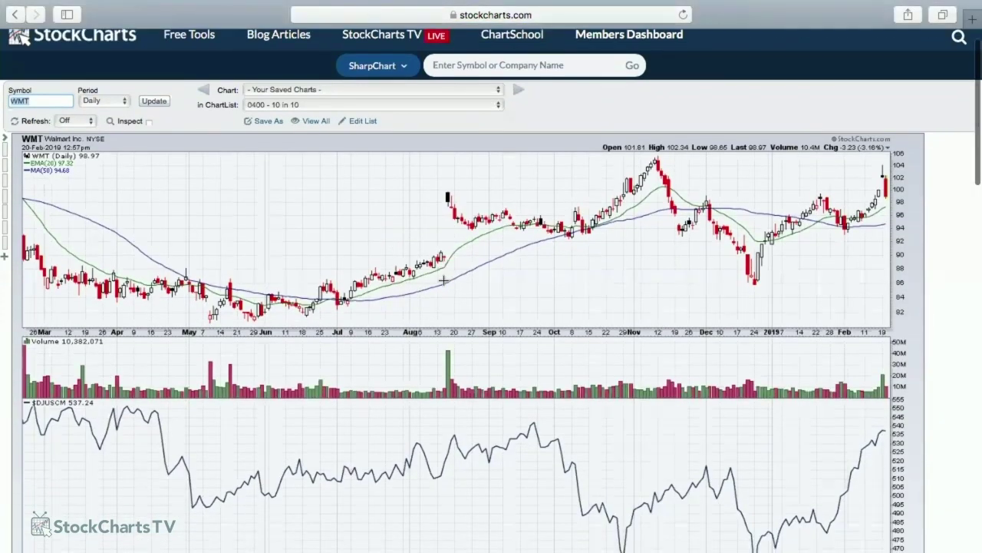
{"action": "scroll", "coordinate": [444, 279], "scroll_direction": "down", "scroll_amount": 4}
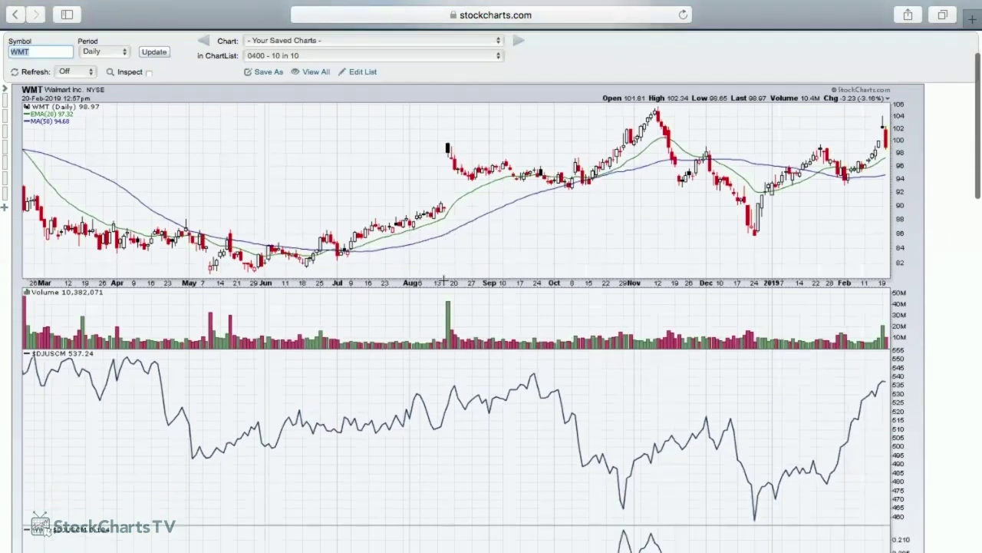
{"action": "scroll", "coordinate": [444, 280], "scroll_direction": "down", "scroll_amount": 3}
{"action": "scroll", "coordinate": [443, 280], "scroll_direction": "up", "scroll_amount": 3}
{"action": "scroll", "coordinate": [443, 279], "scroll_direction": "up", "scroll_amount": 1}
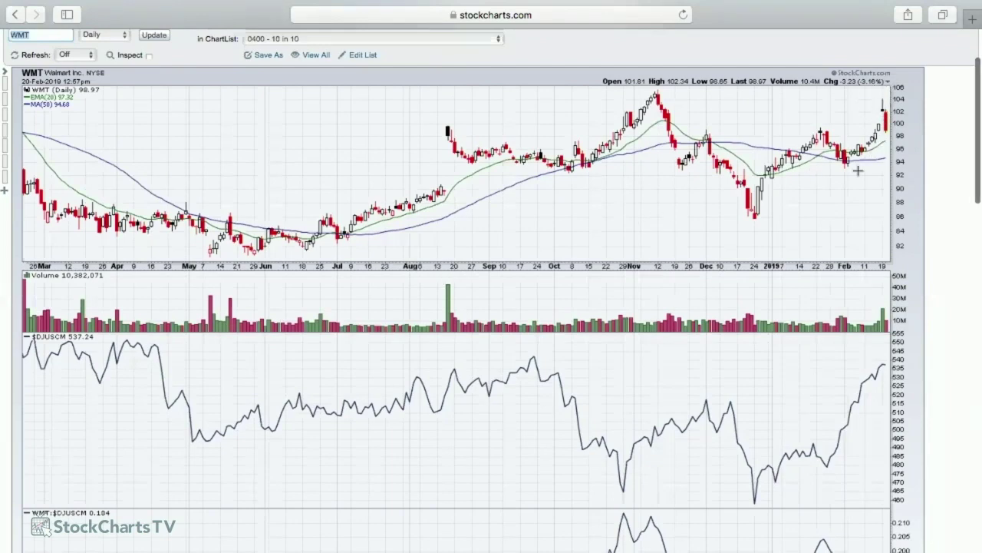
{"action": "scroll", "coordinate": [859, 171], "scroll_direction": "down", "scroll_amount": 1}
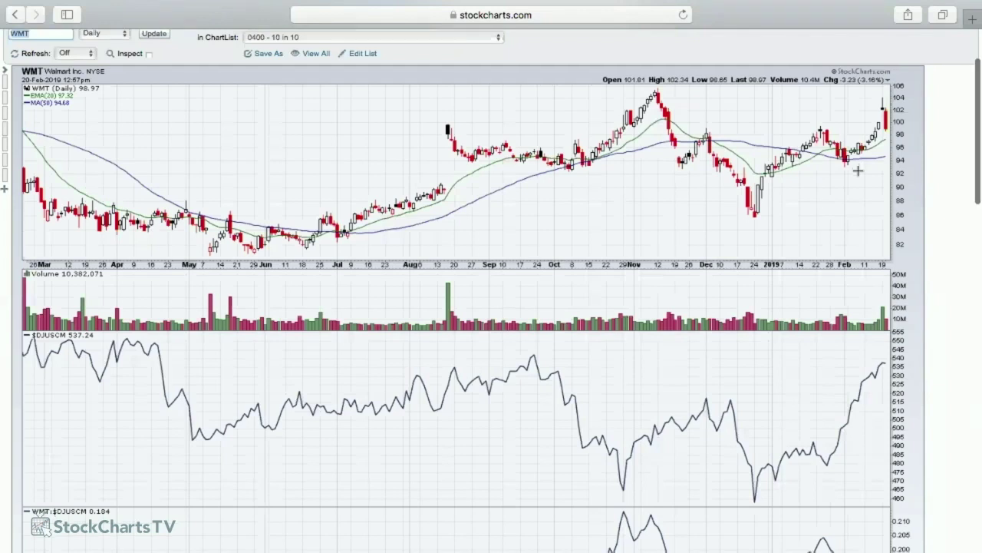
{"action": "scroll", "coordinate": [859, 171], "scroll_direction": "down", "scroll_amount": 1}
{"action": "scroll", "coordinate": [858, 171], "scroll_direction": "up", "scroll_amount": 5}
{"action": "scroll", "coordinate": [858, 172], "scroll_direction": "up", "scroll_amount": 1}
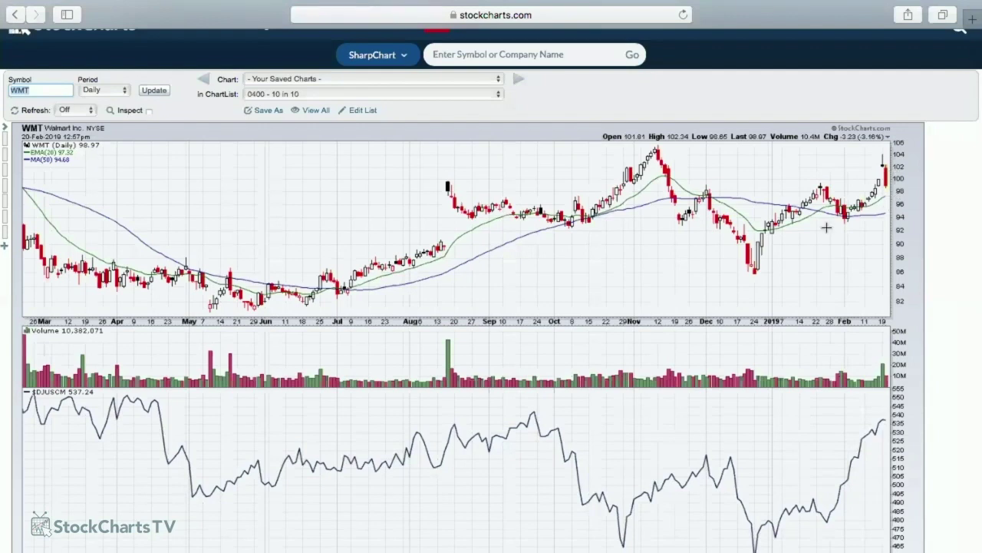
Examine WMT's relative strength panels against $DJUSCM and $SPX, and compare them with its price and industry trends
{"action": "scroll", "coordinate": [826, 227], "scroll_direction": "down", "scroll_amount": 5}
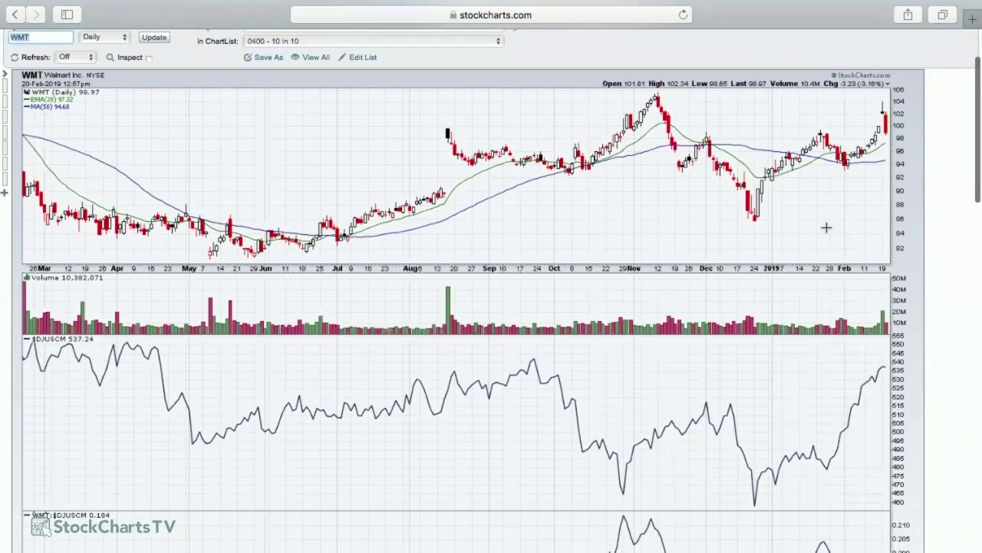
{"action": "scroll", "coordinate": [826, 227], "scroll_direction": "down", "scroll_amount": 10}
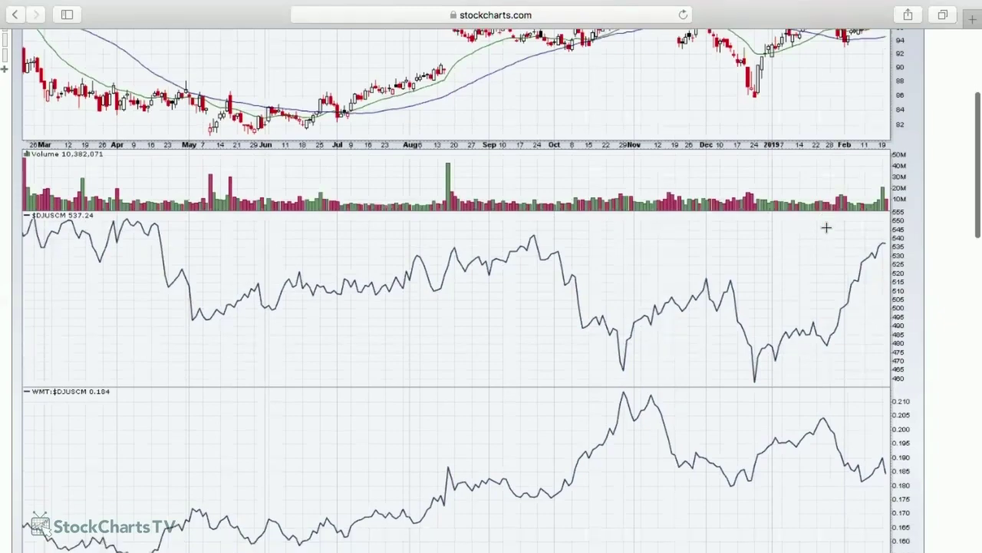
{"action": "scroll", "coordinate": [825, 227], "scroll_direction": "down", "scroll_amount": 20}
{"action": "scroll", "coordinate": [719, 293], "scroll_direction": "up", "scroll_amount": 15}
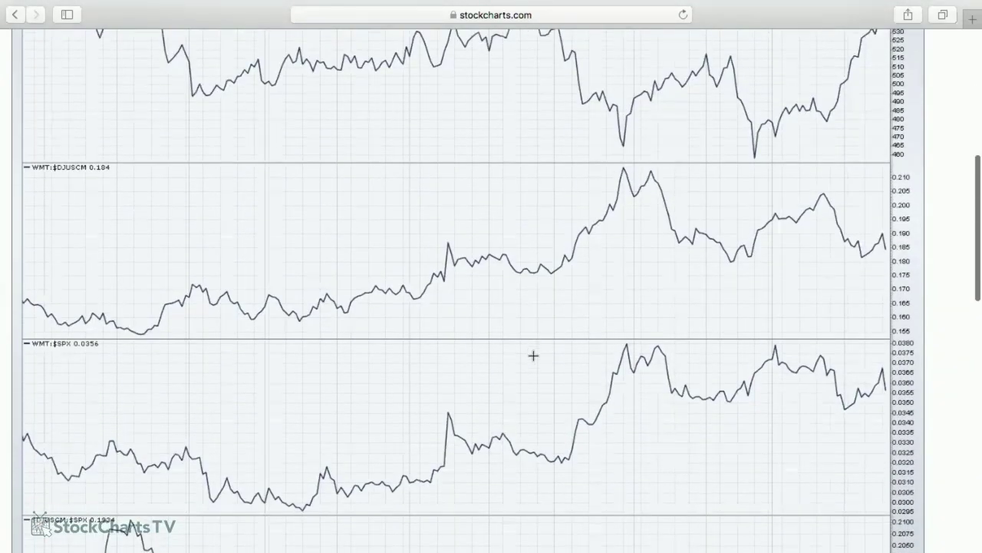
{"action": "scroll", "coordinate": [533, 355], "scroll_direction": "down", "scroll_amount": 17}
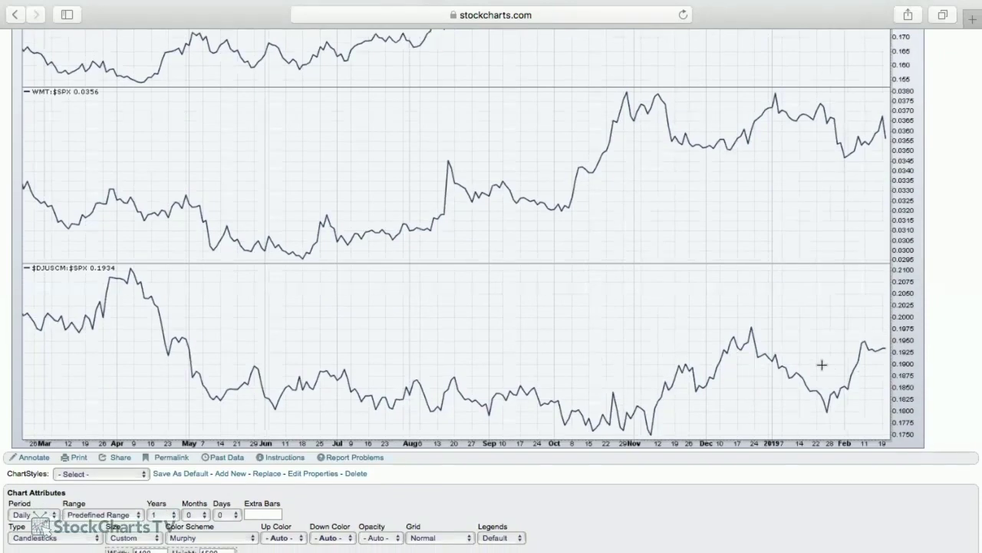
{"action": "scroll", "coordinate": [724, 340], "scroll_direction": "up", "scroll_amount": 12}
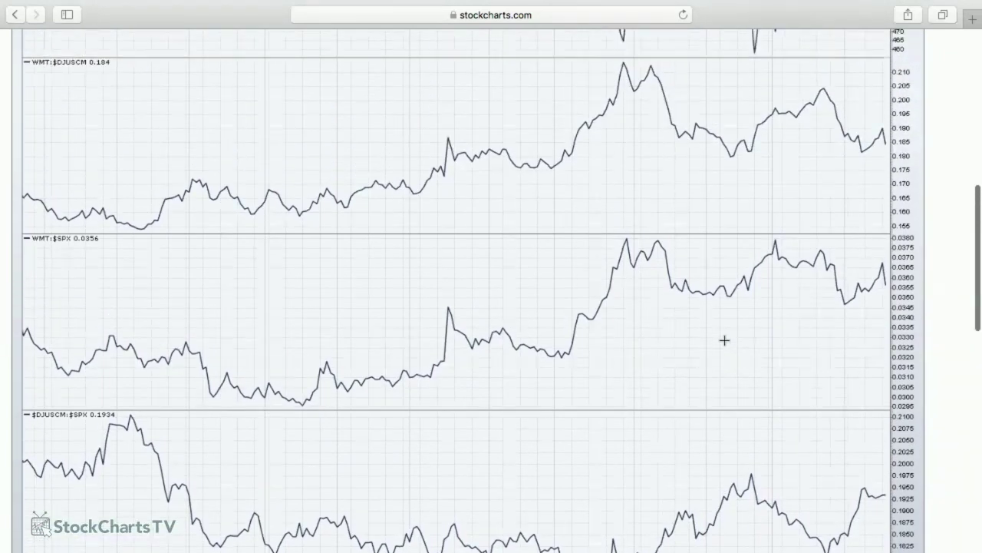
{"action": "scroll", "coordinate": [548, 426], "scroll_direction": "up", "scroll_amount": 4}
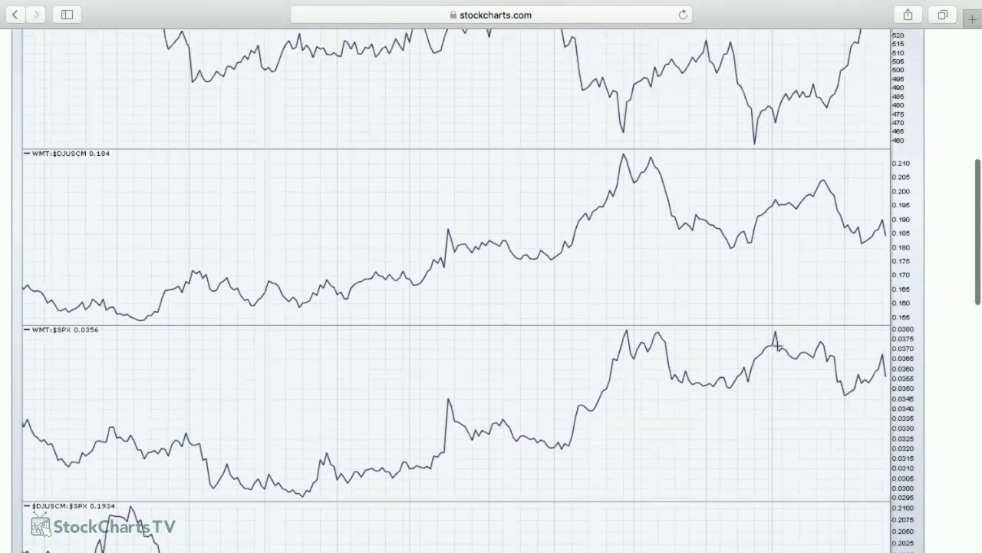
{"action": "scroll", "coordinate": [656, 281], "scroll_direction": "up", "scroll_amount": 6}
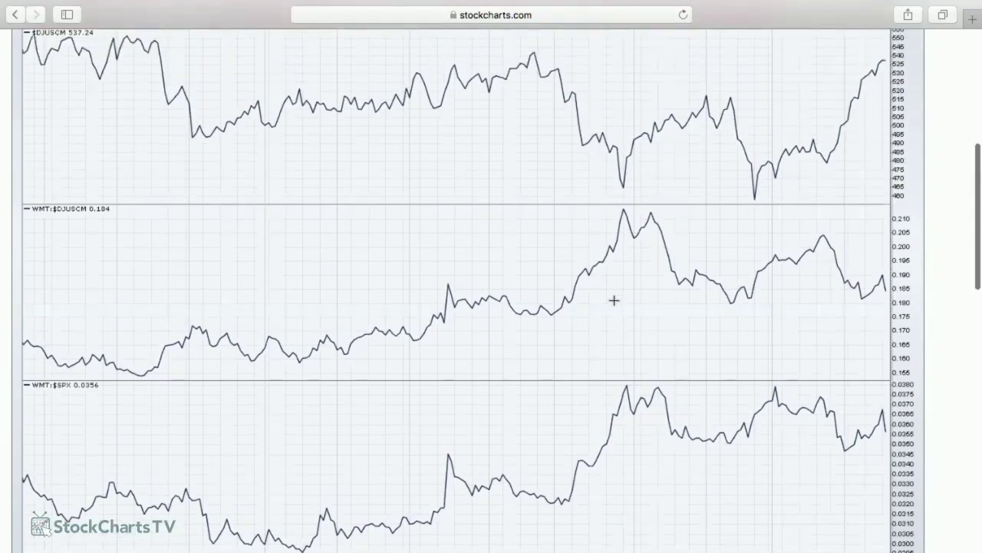
{"action": "scroll", "coordinate": [728, 276], "scroll_direction": "up", "scroll_amount": 8}
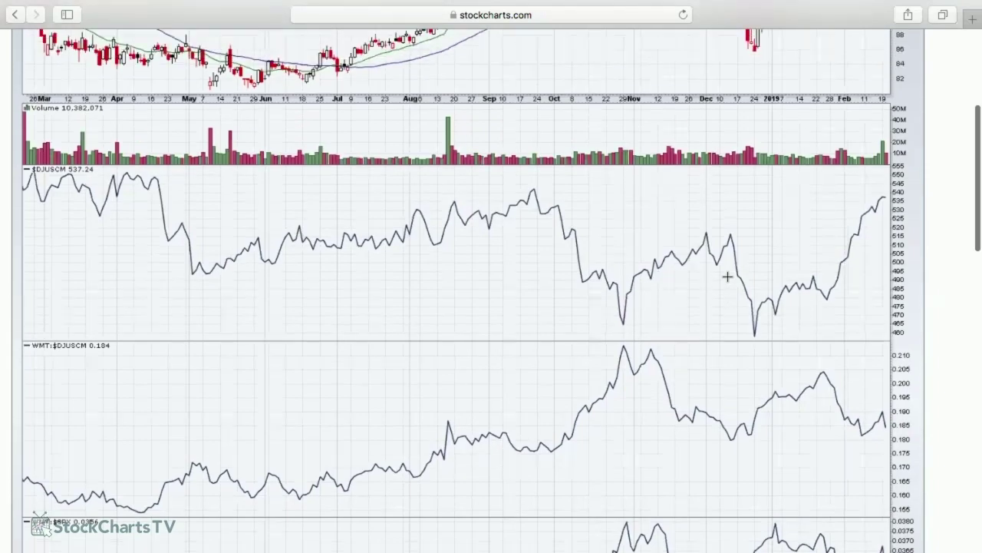
{"action": "scroll", "coordinate": [786, 455], "scroll_direction": "up", "scroll_amount": 8}
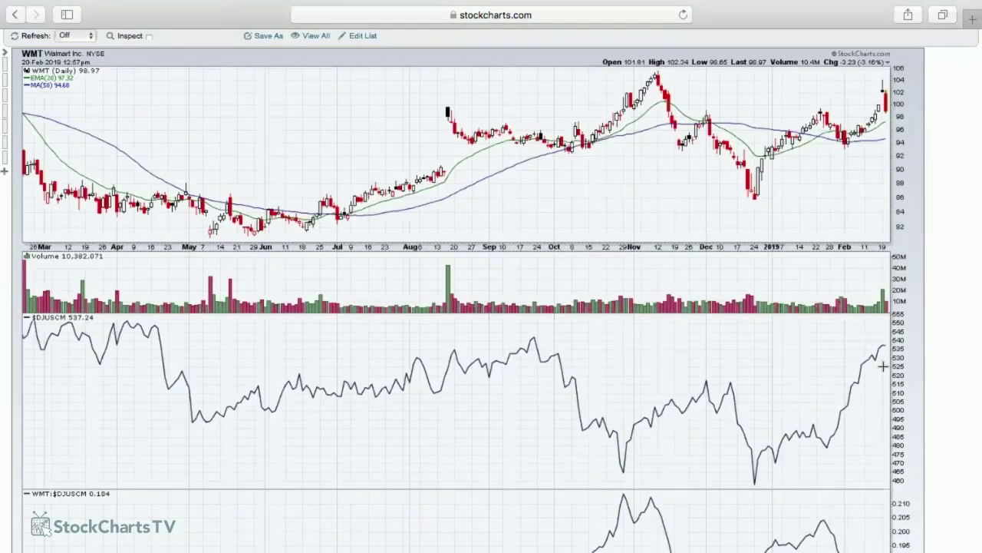
Place a green up arrow just below WMT's latest mid-February candle, near the 20-day EMA, on the annotated chart
{"action": "scroll", "coordinate": [631, 336], "scroll_direction": "up", "scroll_amount": 1}
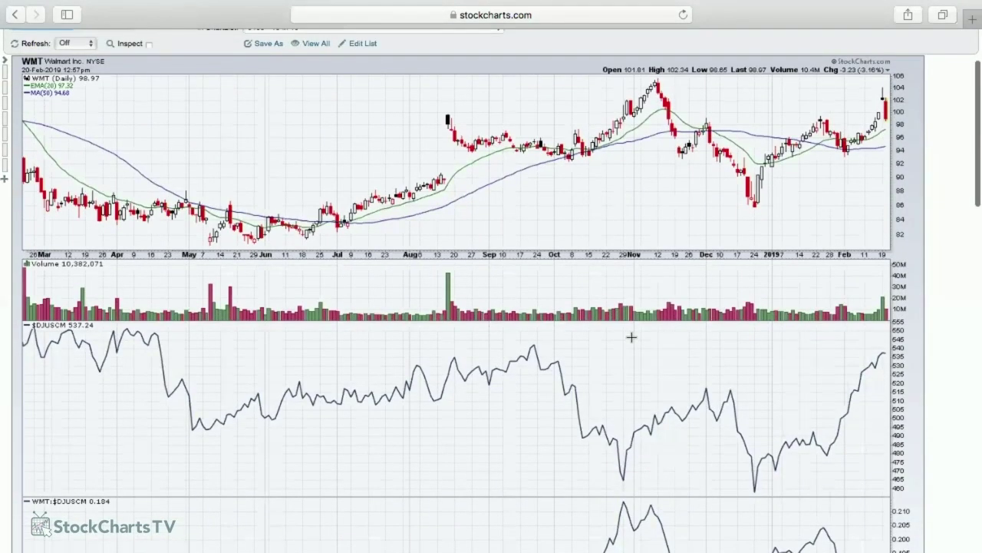
{"action": "scroll", "coordinate": [631, 337], "scroll_direction": "down", "scroll_amount": 10}
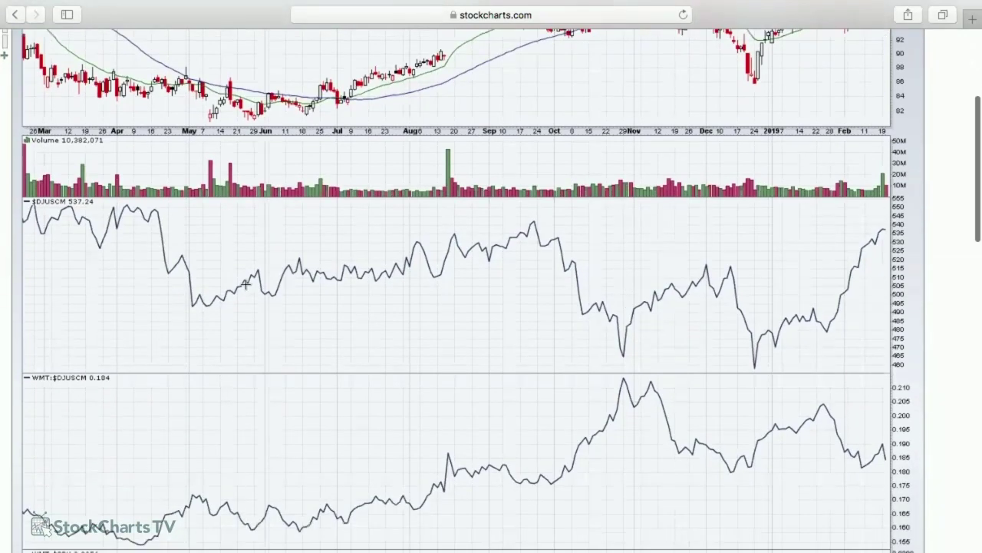
{"action": "scroll", "coordinate": [39, 309], "scroll_direction": "down", "scroll_amount": 10}
{"action": "scroll", "coordinate": [13, 207], "scroll_direction": "up", "scroll_amount": 15}
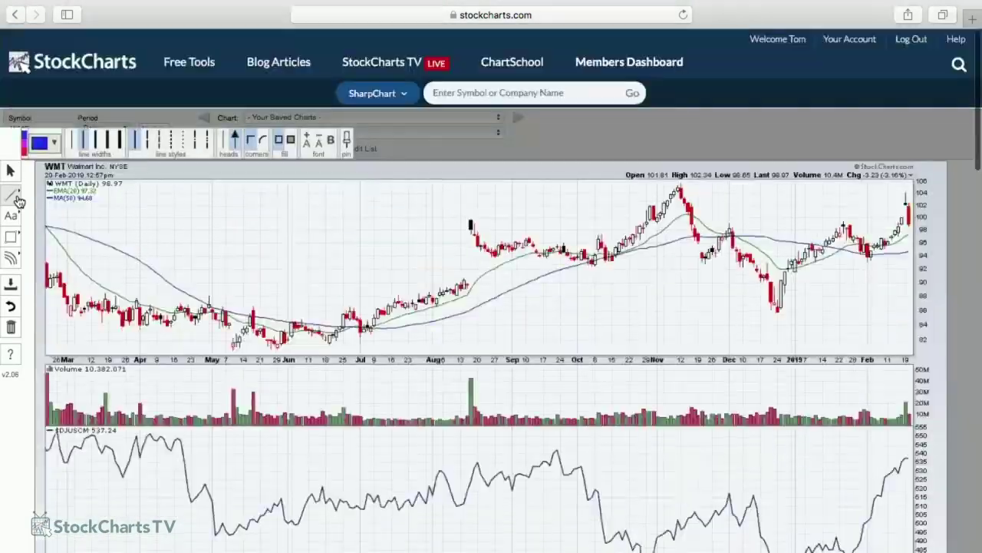
{"action": "left_click", "coordinate": [12, 216]}
{"action": "left_click", "coordinate": [59, 248]}
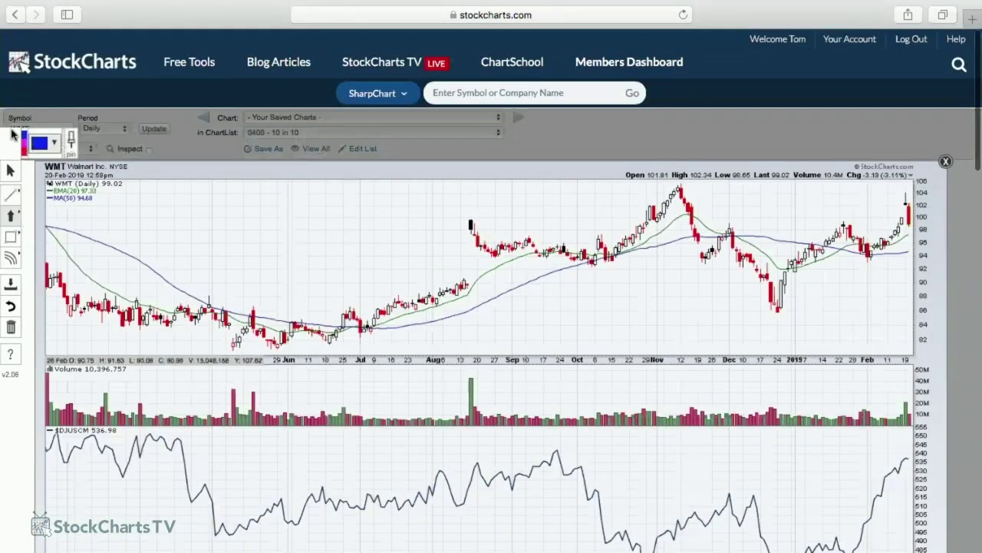
{"action": "left_click", "coordinate": [38, 144]}
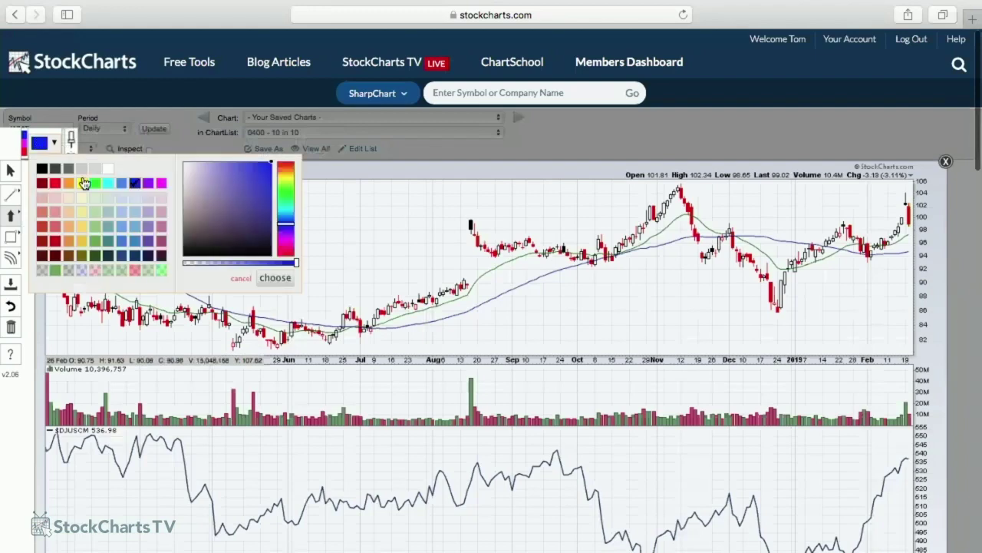
{"action": "left_click", "coordinate": [94, 241]}
{"action": "left_click", "coordinate": [274, 278]}
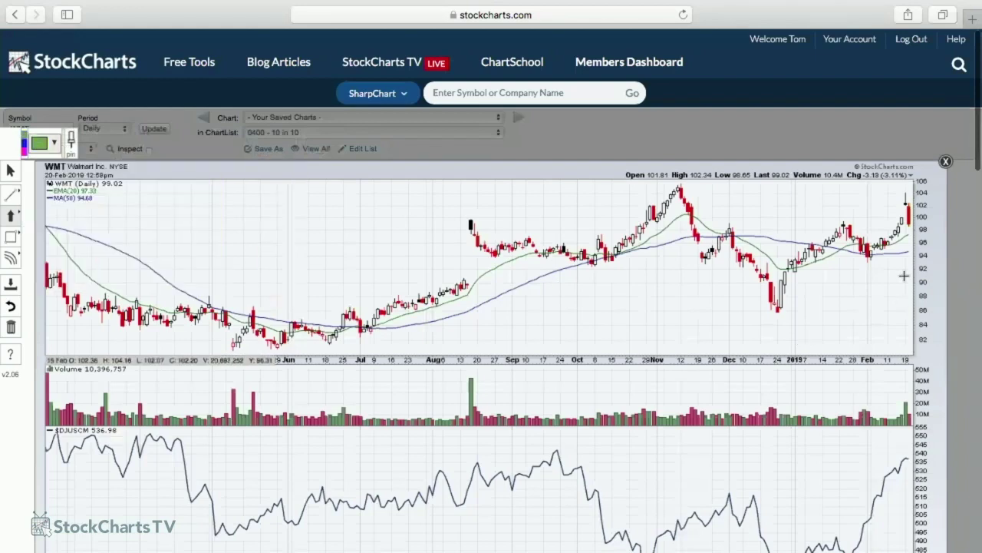
{"action": "left_click", "coordinate": [906, 237]}
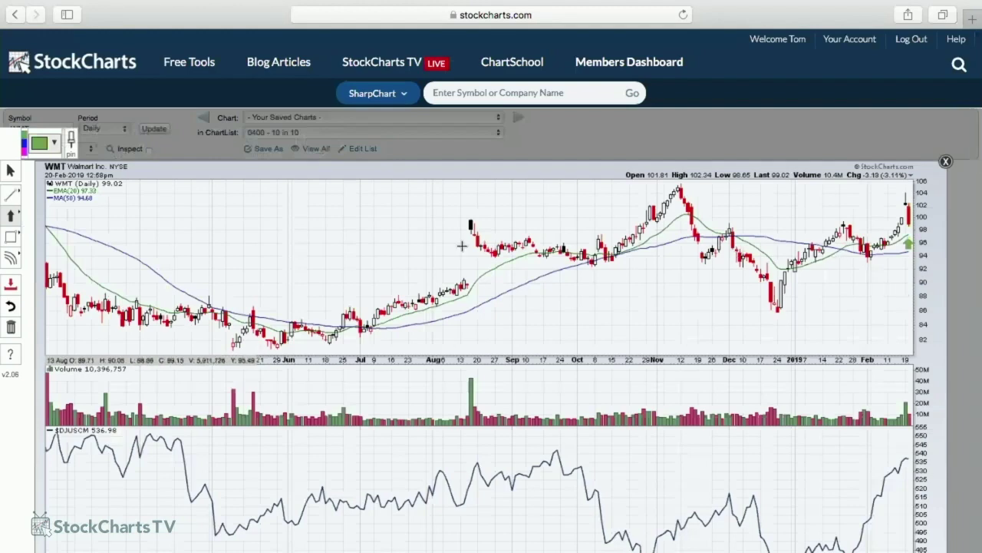
Save the live annotated chart to the 0400 - 10 in 10 ChartList as "013 - Walmart Inc. (WMT)"
{"action": "left_click", "coordinate": [14, 286]}
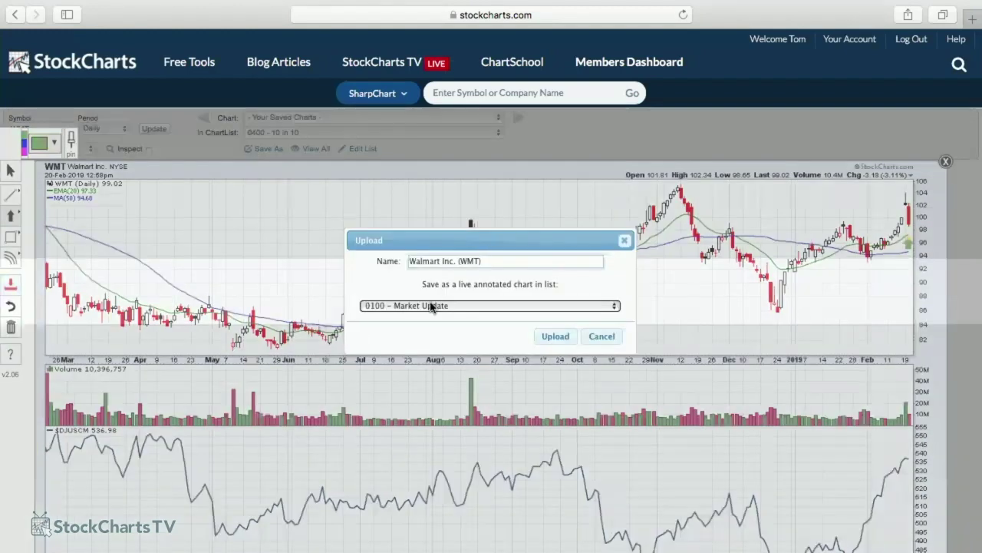
{"action": "left_click", "coordinate": [434, 307]}
{"action": "left_click", "coordinate": [415, 387]}
{"action": "left_click", "coordinate": [410, 262]}
{"action": "type", "text": "013 -"}
{"action": "left_click", "coordinate": [561, 334]}
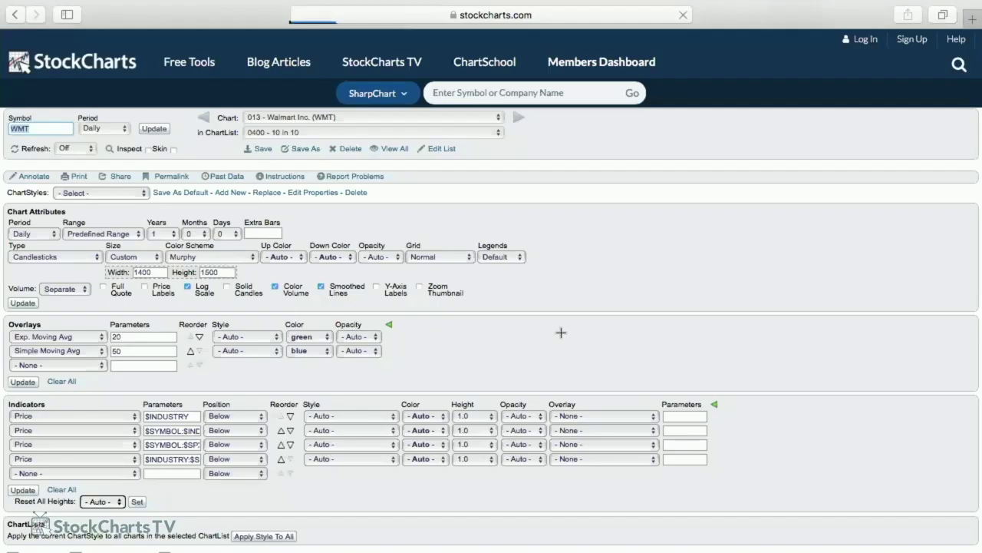
Load the X SharpChart and view its price, volume and $DJUSST industry panels
{"action": "type", "text": "x"}
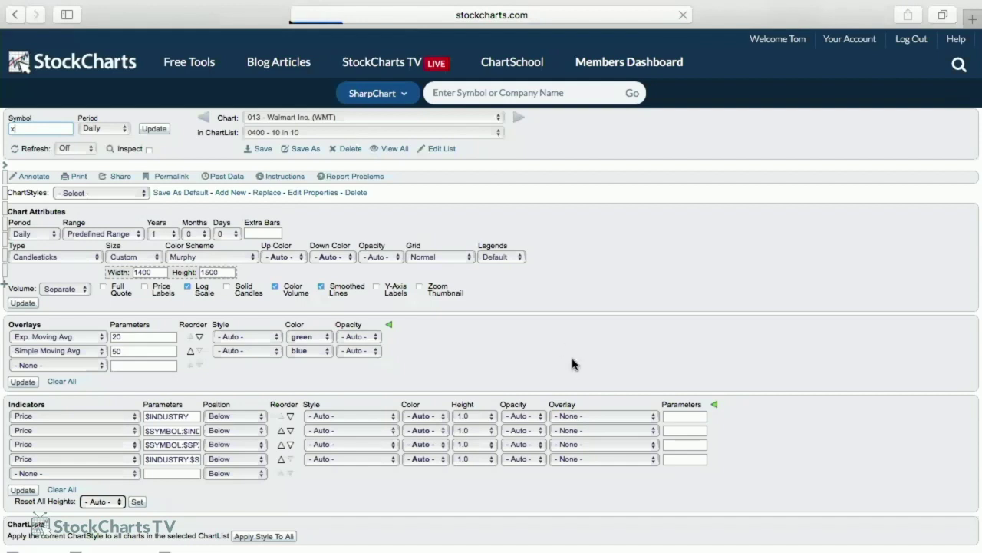
{"action": "left_click", "coordinate": [156, 129]}
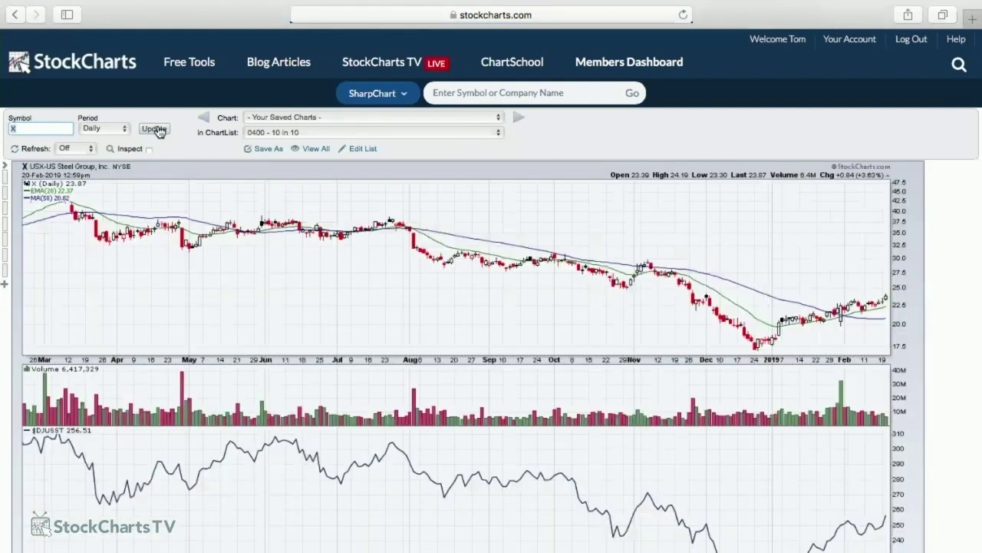
{"action": "scroll", "coordinate": [255, 223], "scroll_direction": "down", "scroll_amount": 5}
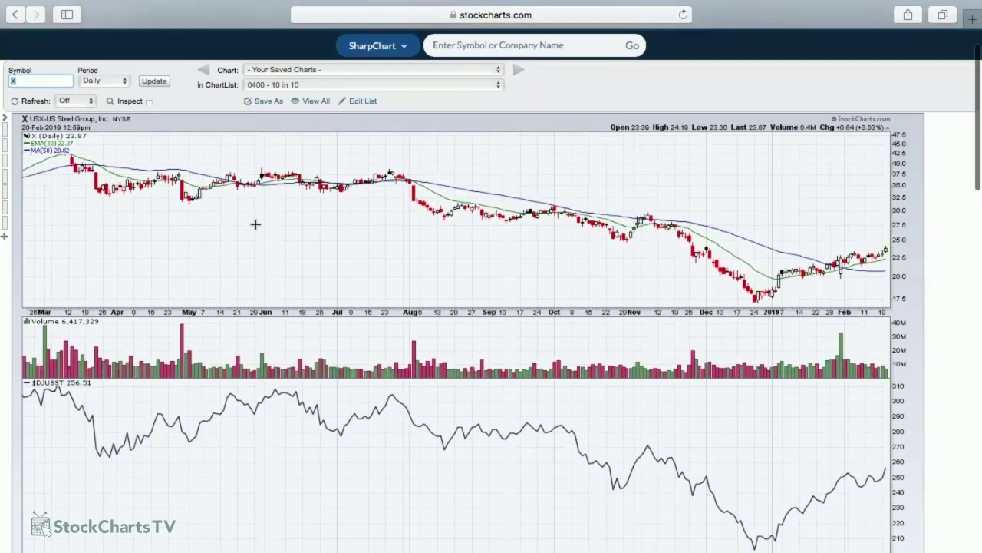
{"action": "scroll", "coordinate": [311, 160], "scroll_direction": "down", "scroll_amount": 2}
Examine X's relative strength against $DJUSST and $SPX and the $DJUSST:$SPX panel, and compare them with its price and industry trends
{"action": "scroll", "coordinate": [311, 159], "scroll_direction": "down", "scroll_amount": 8}
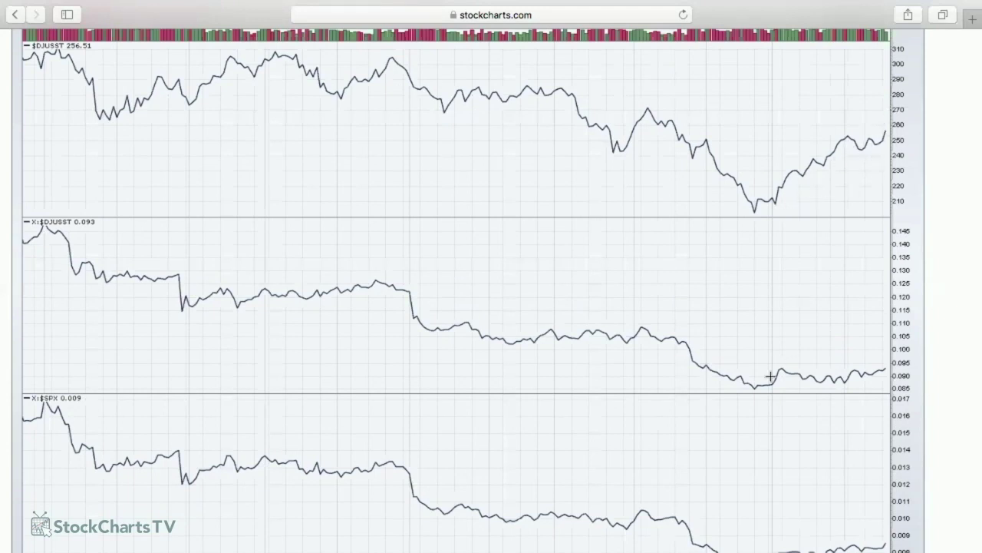
{"action": "scroll", "coordinate": [875, 373], "scroll_direction": "down", "scroll_amount": 5}
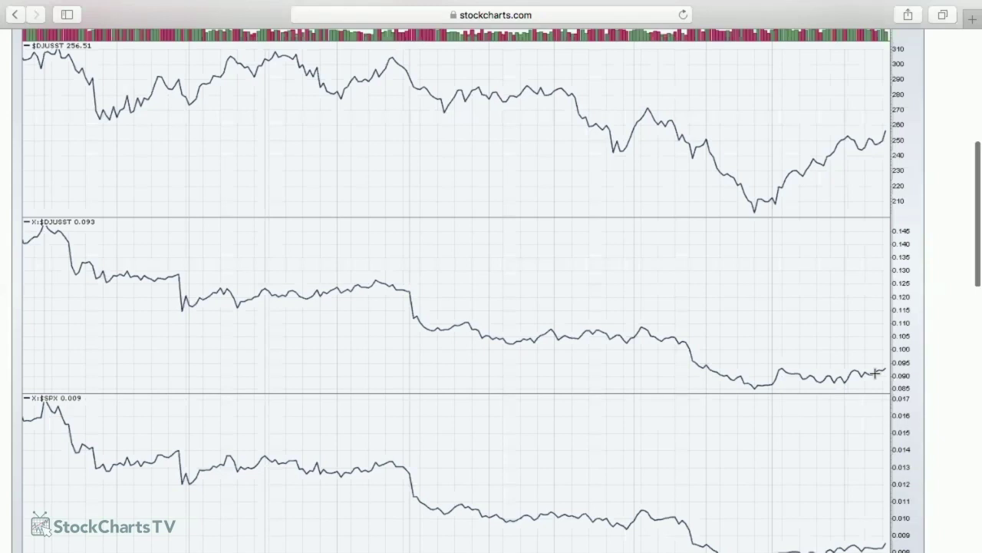
{"action": "scroll", "coordinate": [873, 423], "scroll_direction": "down", "scroll_amount": 1}
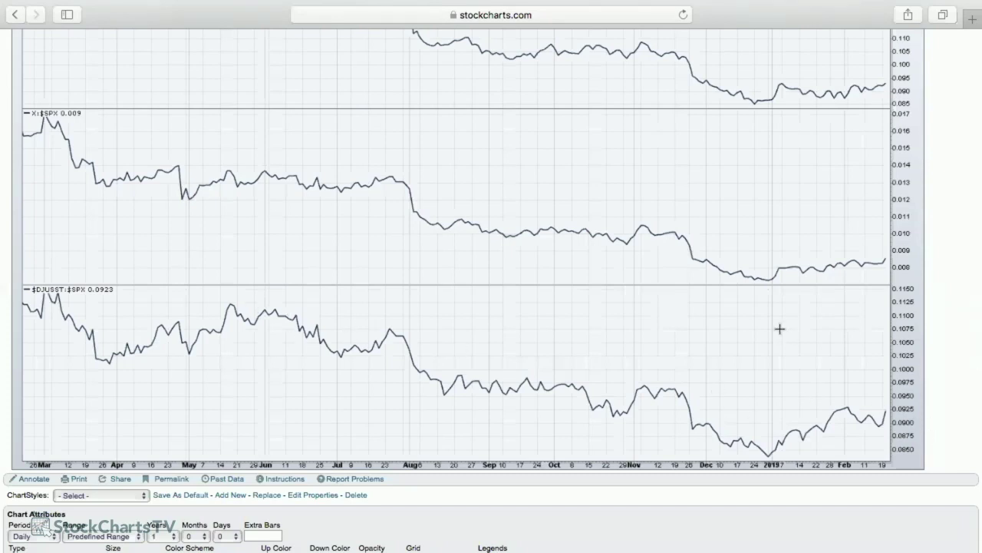
{"action": "scroll", "coordinate": [780, 329], "scroll_direction": "up", "scroll_amount": 1}
{"action": "scroll", "coordinate": [780, 328], "scroll_direction": "up", "scroll_amount": 5}
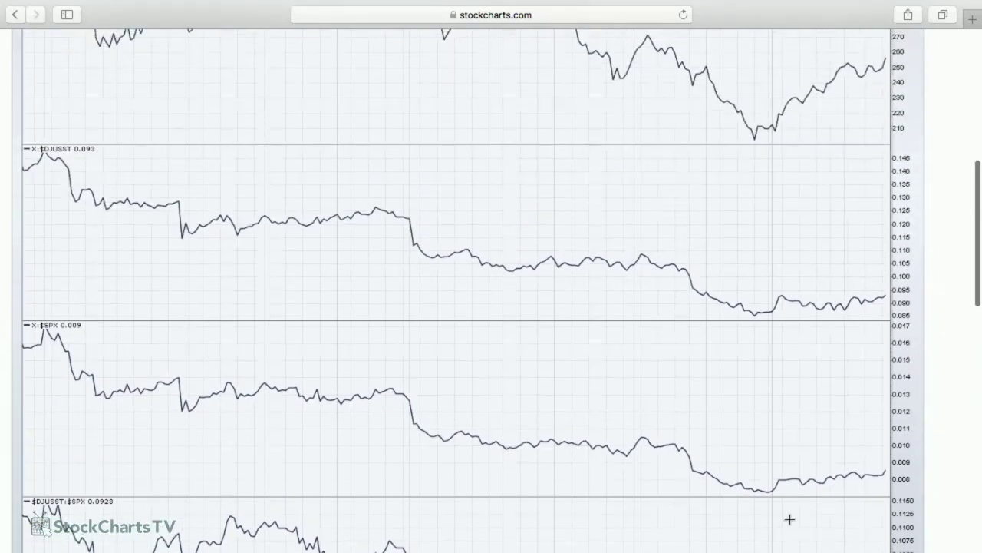
{"action": "scroll", "coordinate": [774, 402], "scroll_direction": "up", "scroll_amount": 2}
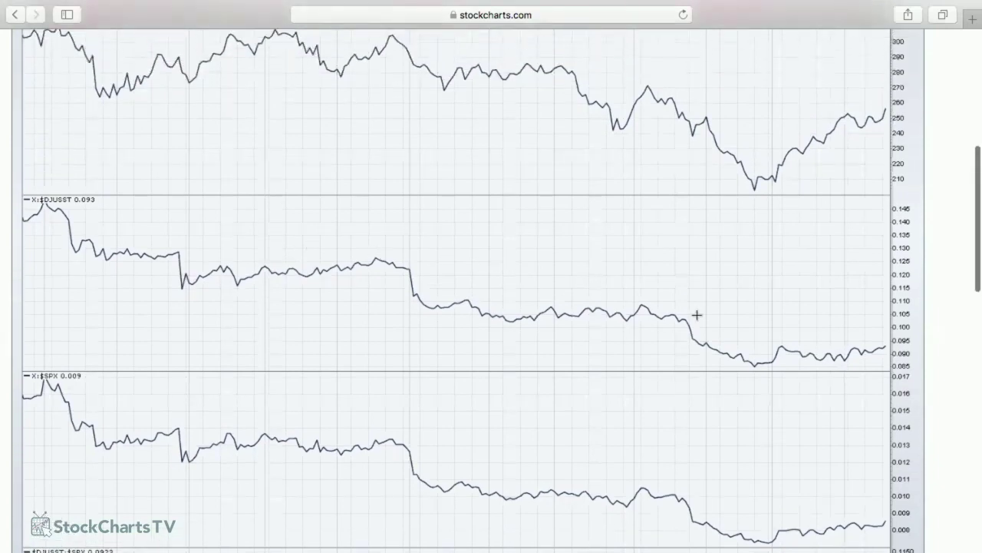
{"action": "scroll", "coordinate": [807, 335], "scroll_direction": "up", "scroll_amount": 6}
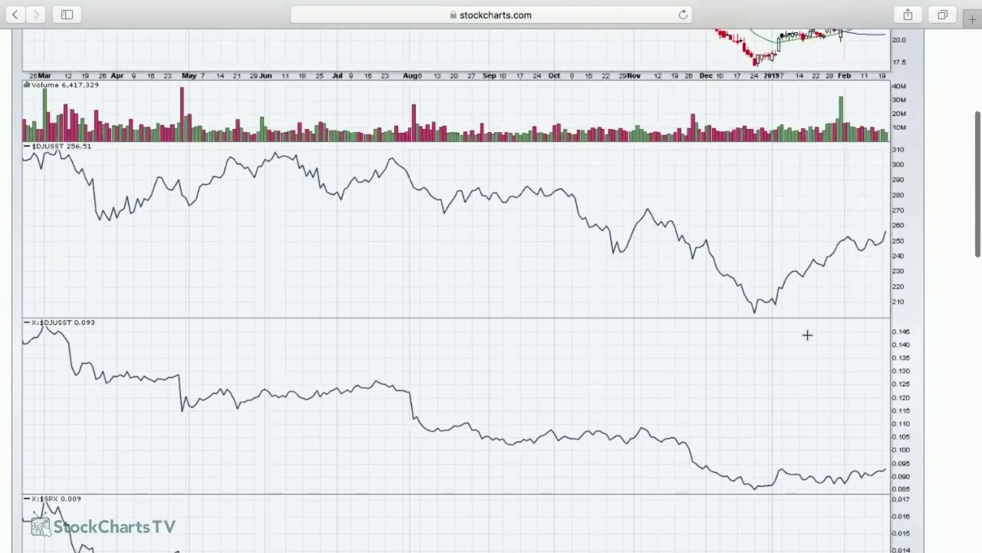
{"action": "scroll", "coordinate": [808, 335], "scroll_direction": "up", "scroll_amount": 2}
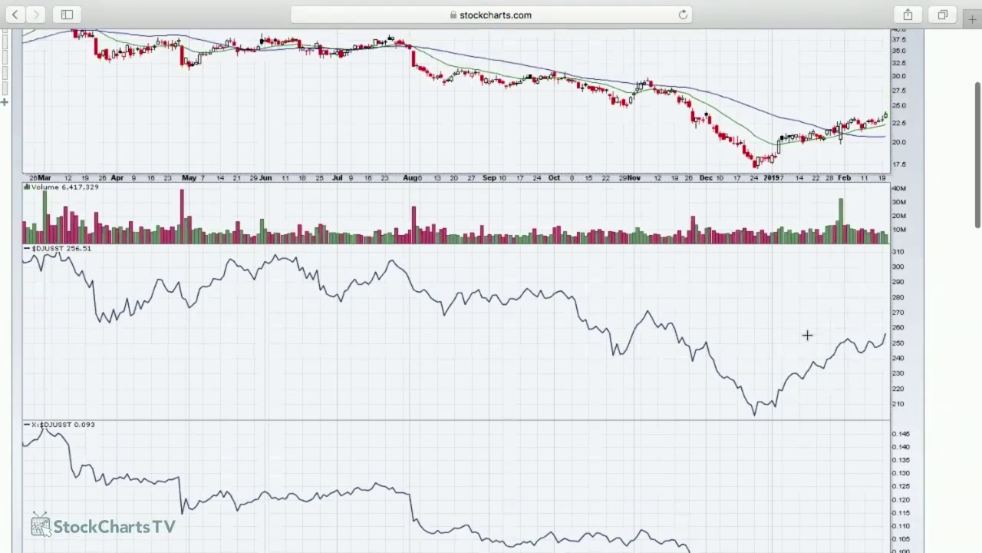
{"action": "scroll", "coordinate": [808, 335], "scroll_direction": "up", "scroll_amount": 1}
{"action": "scroll", "coordinate": [807, 335], "scroll_direction": "down", "scroll_amount": 4}
{"action": "scroll", "coordinate": [88, 423], "scroll_direction": "down", "scroll_amount": 10}
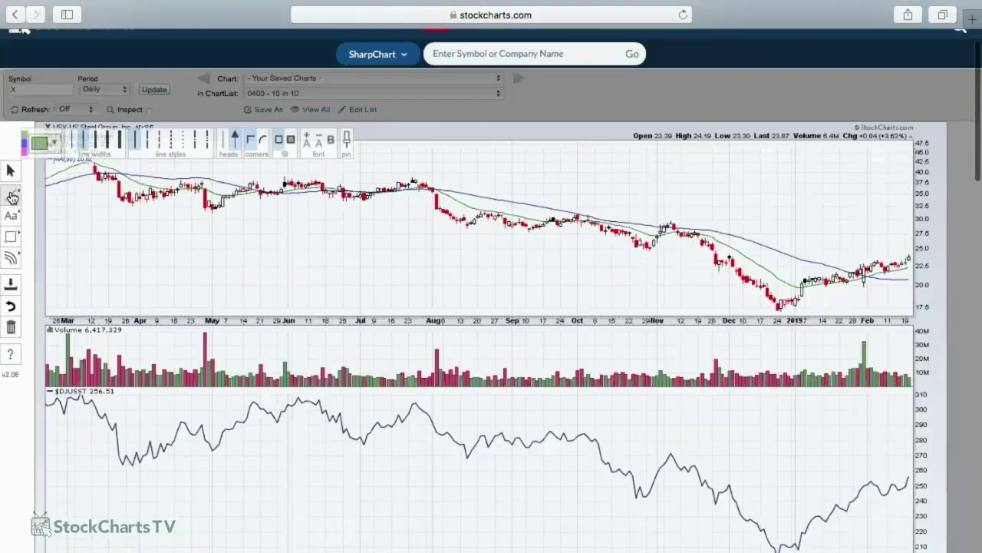
Draw a horizontal green-and-red support/resistance line at about 25 across the X price panel
{"action": "left_click", "coordinate": [10, 194]}
{"action": "left_click", "coordinate": [70, 255]}
{"action": "left_click", "coordinate": [123, 310]}
{"action": "left_click_drag", "start_coordinate": [123, 310], "coordinate": [116, 290]}
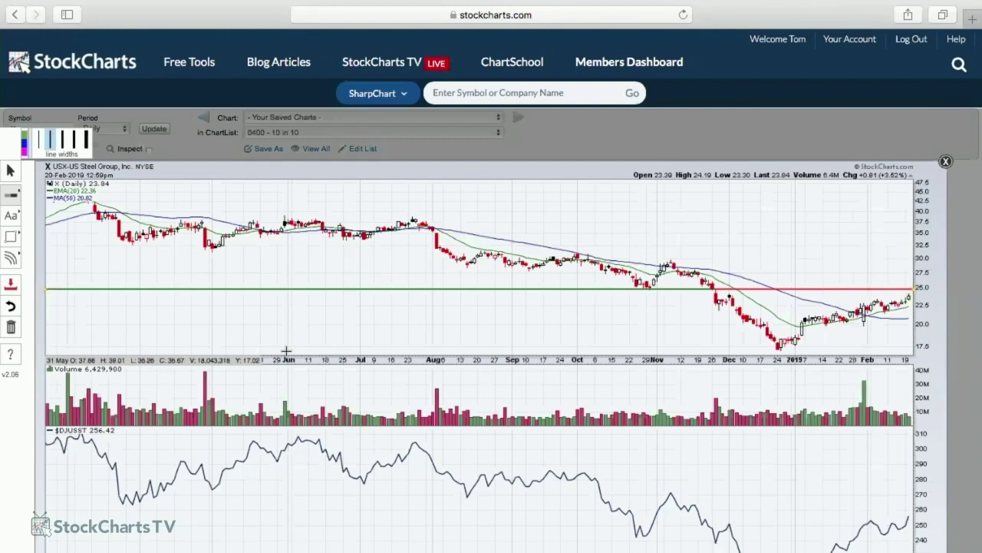
Place a red down arrow above the tall late-November volume bar on the X chart
{"action": "left_click", "coordinate": [14, 215]}
{"action": "left_click", "coordinate": [70, 266]}
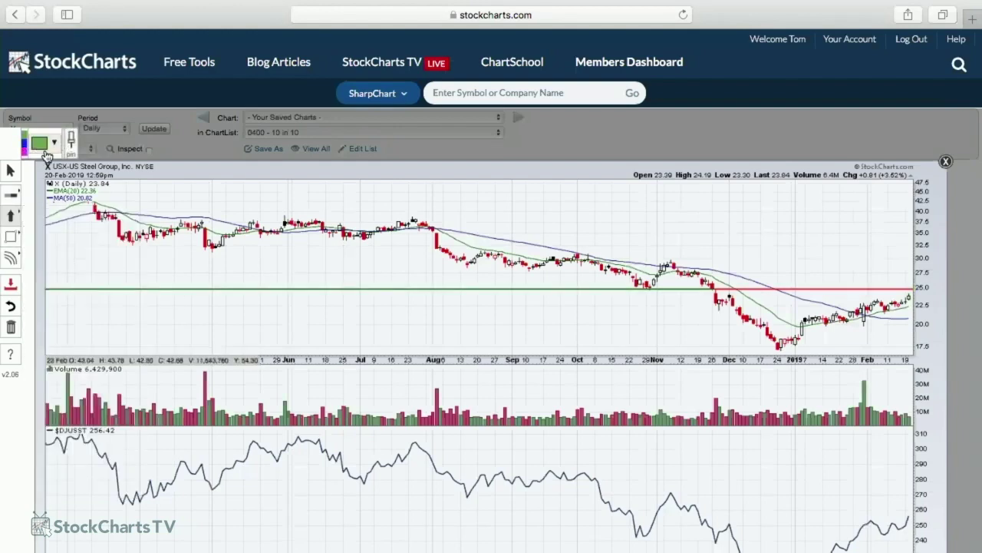
{"action": "left_click", "coordinate": [44, 150]}
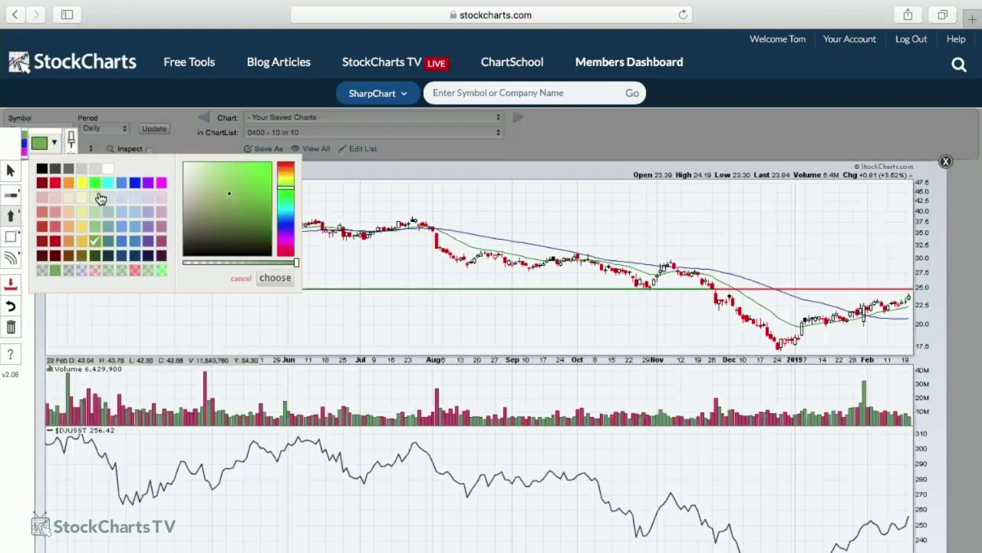
{"action": "left_click", "coordinate": [55, 183]}
{"action": "left_click", "coordinate": [275, 278]}
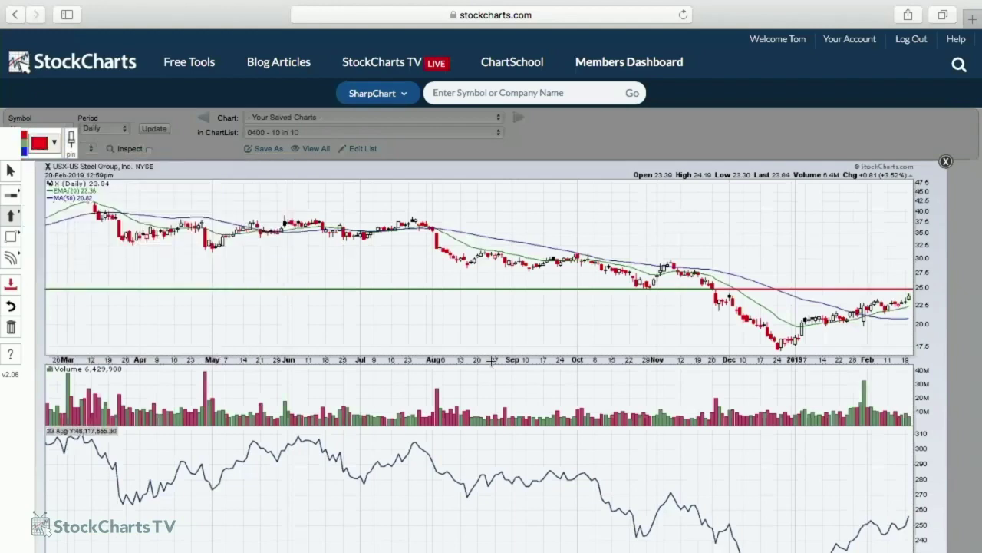
{"action": "scroll", "coordinate": [486, 359], "scroll_direction": "down", "scroll_amount": 1}
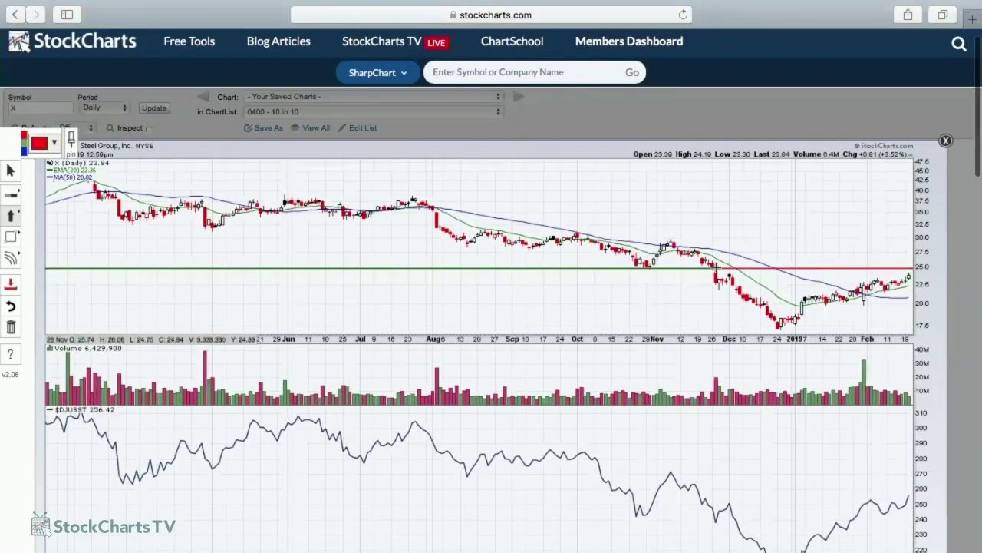
{"action": "left_click", "coordinate": [715, 371]}
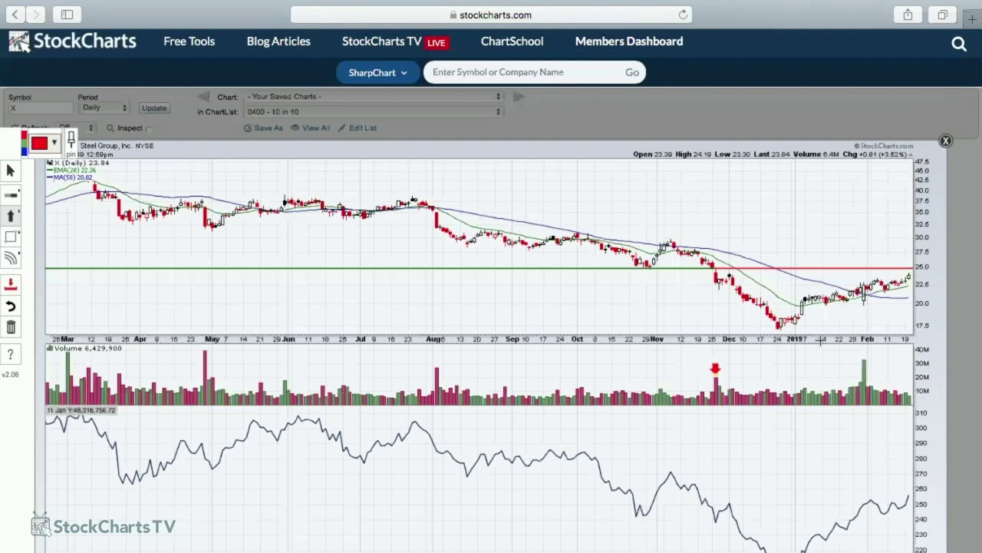
Save the live annotated chart to the 0400 - 10 in 10 ChartList as "014 - USX-US Steel Group, Inc. (X)"
{"action": "left_click", "coordinate": [11, 284]}
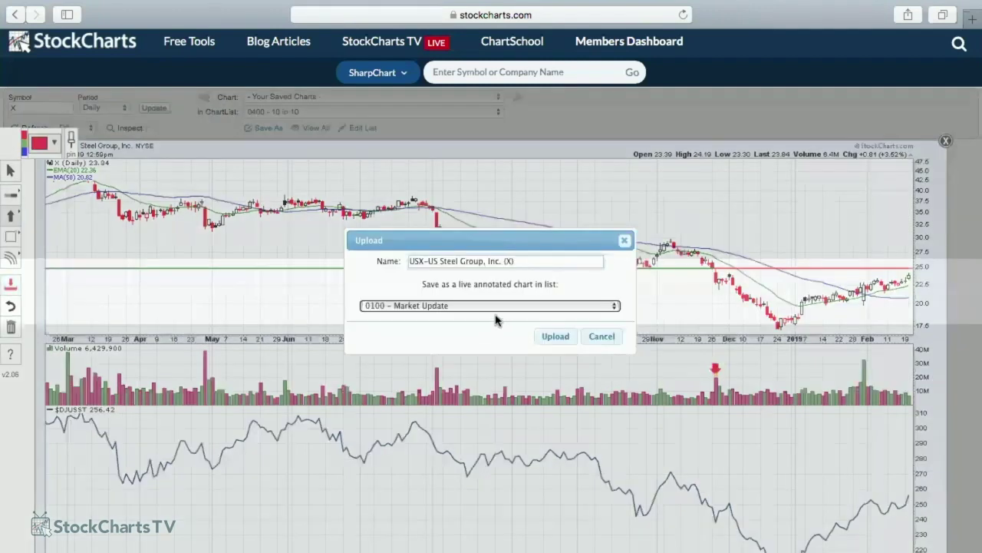
{"action": "left_click", "coordinate": [478, 306]}
{"action": "left_click", "coordinate": [473, 387]}
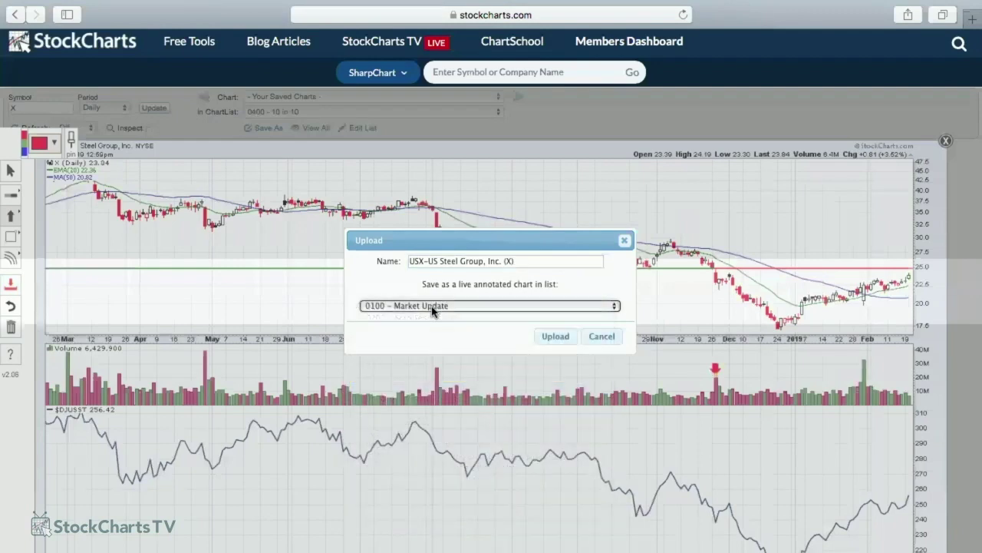
{"action": "left_click", "coordinate": [410, 261]}
{"action": "type", "text": "014 –"}
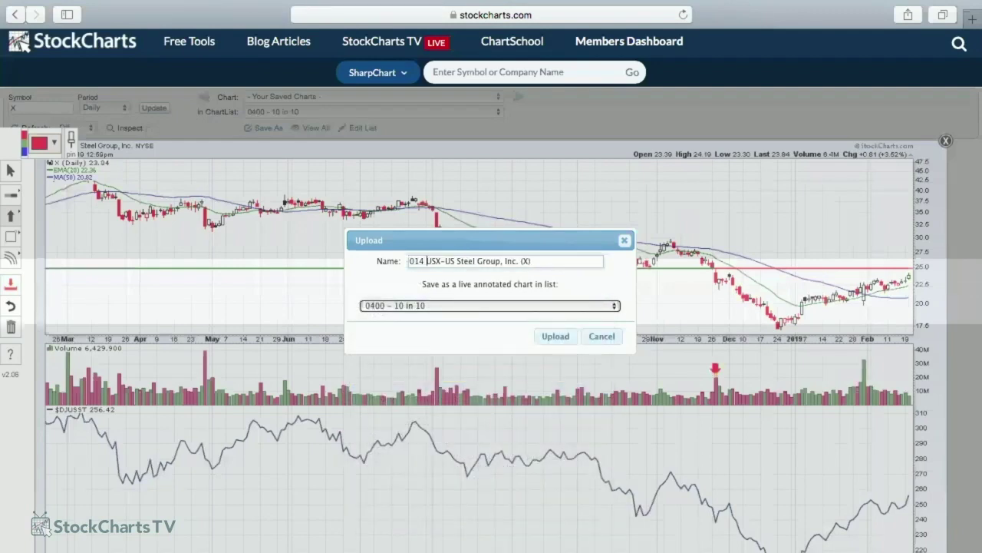
{"action": "left_click", "coordinate": [550, 336]}
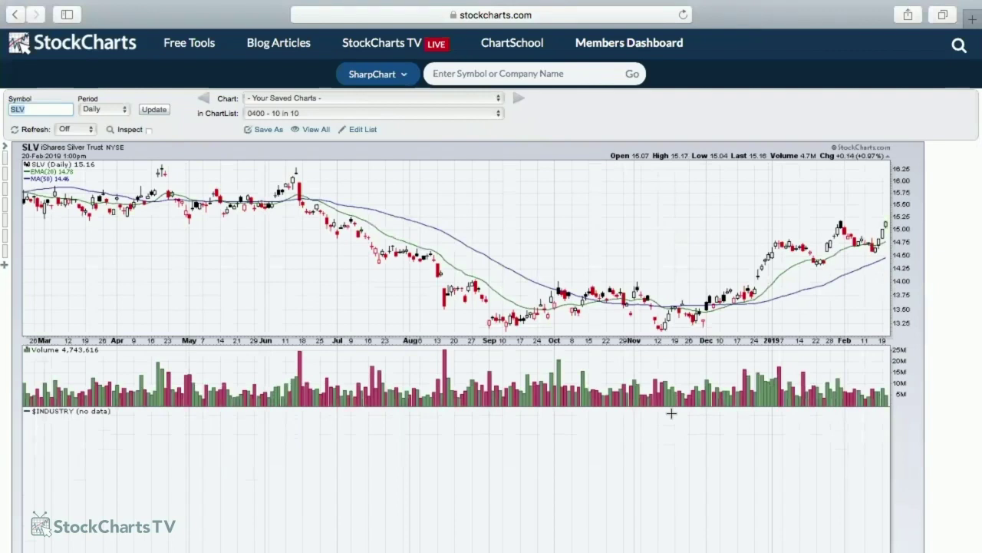
Open a fresh daily SharpChart for SLV using the site's symbol search
{"action": "left_click", "coordinate": [561, 74]}
{"action": "type", "text": "slv"}
{"action": "key", "text": "Return"}
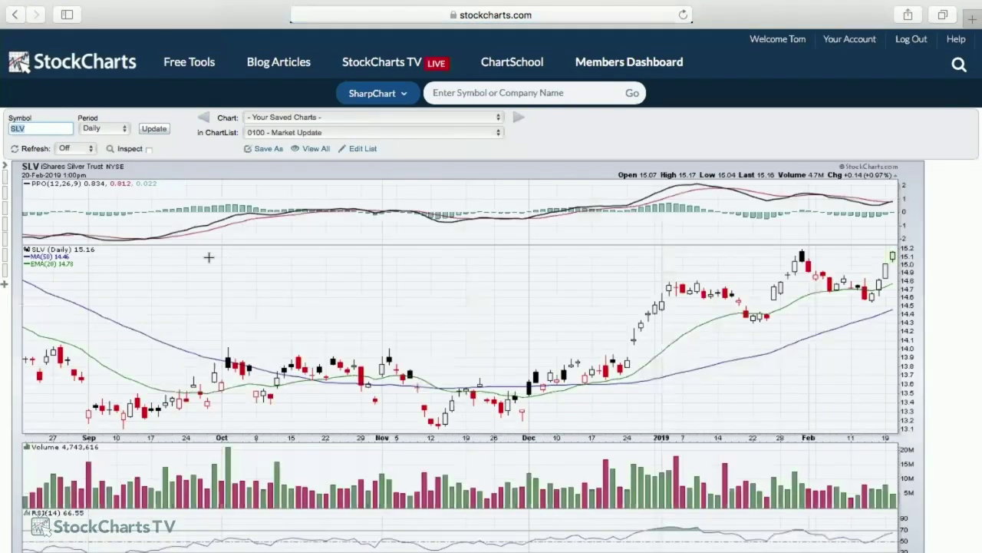
Apply the Weekly 3 Years ChartStyle to the SLV chart and view its PPO, price, volume and RSI panels
{"action": "left_click", "coordinate": [36, 237]}
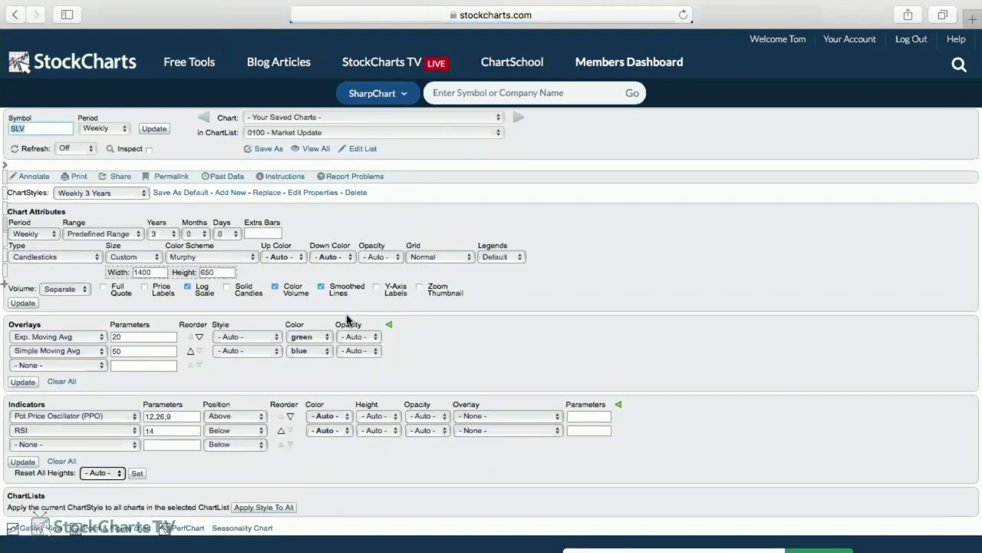
{"action": "scroll", "coordinate": [347, 319], "scroll_direction": "down", "scroll_amount": 3}
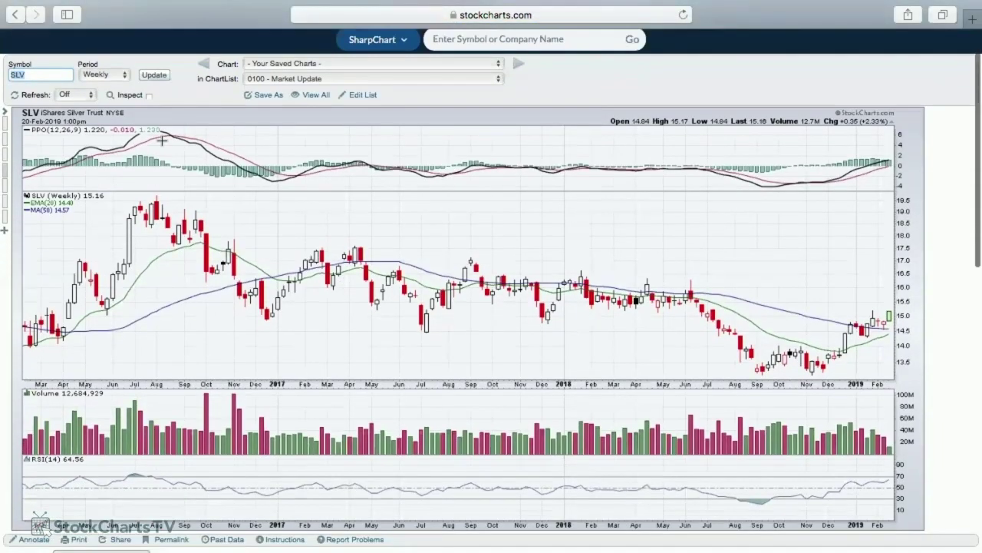
{"action": "scroll", "coordinate": [718, 259], "scroll_direction": "down", "scroll_amount": 1}
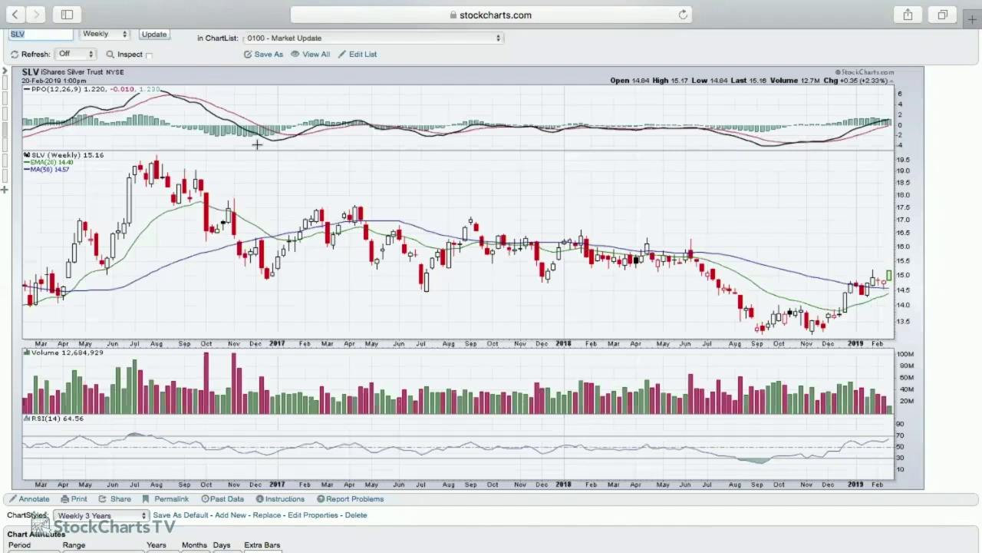
{"action": "scroll", "coordinate": [517, 304], "scroll_direction": "down", "scroll_amount": 4}
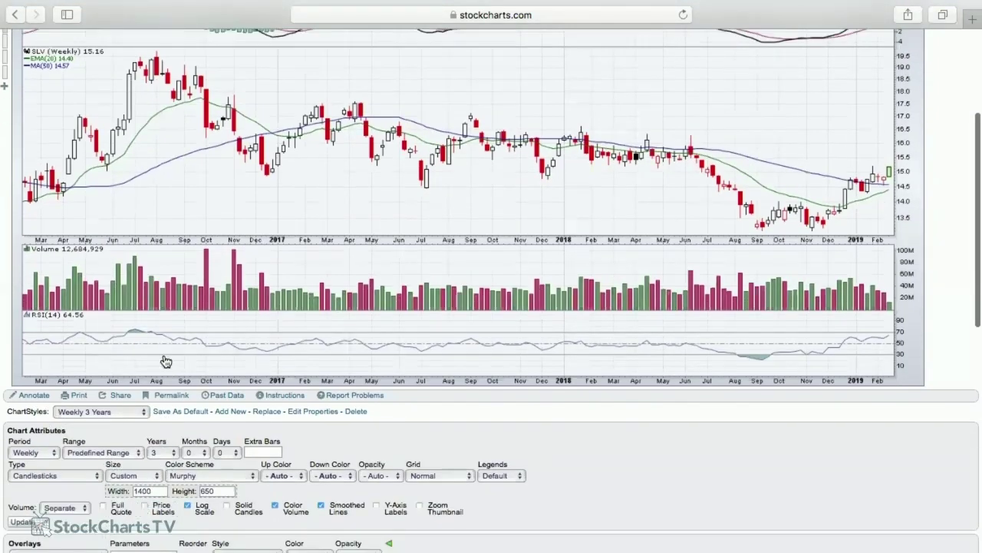
Extend the weekly SLV chart's range to 10 years and update the chart
{"action": "scroll", "coordinate": [174, 313], "scroll_direction": "up", "scroll_amount": 4}
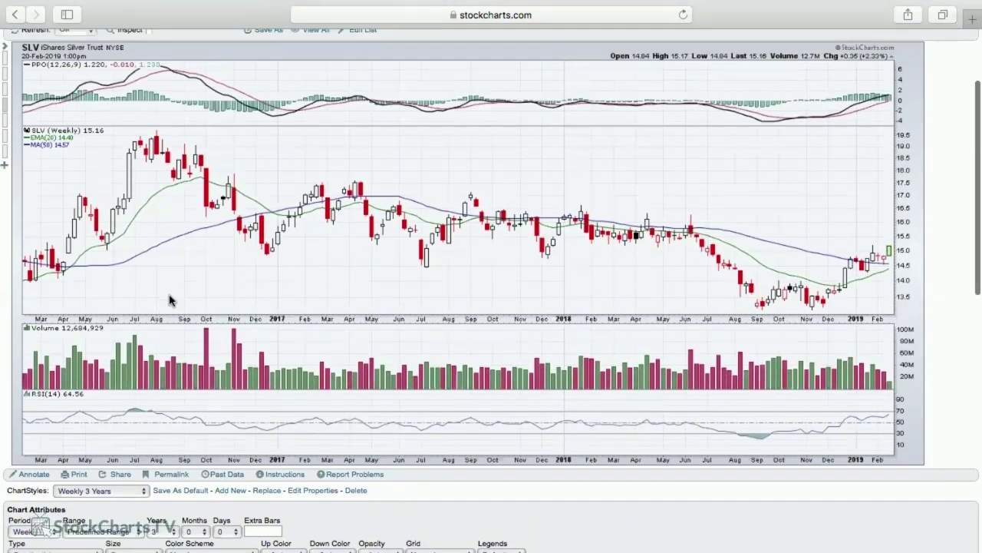
{"action": "scroll", "coordinate": [170, 300], "scroll_direction": "down", "scroll_amount": 7}
{"action": "left_click", "coordinate": [161, 287]}
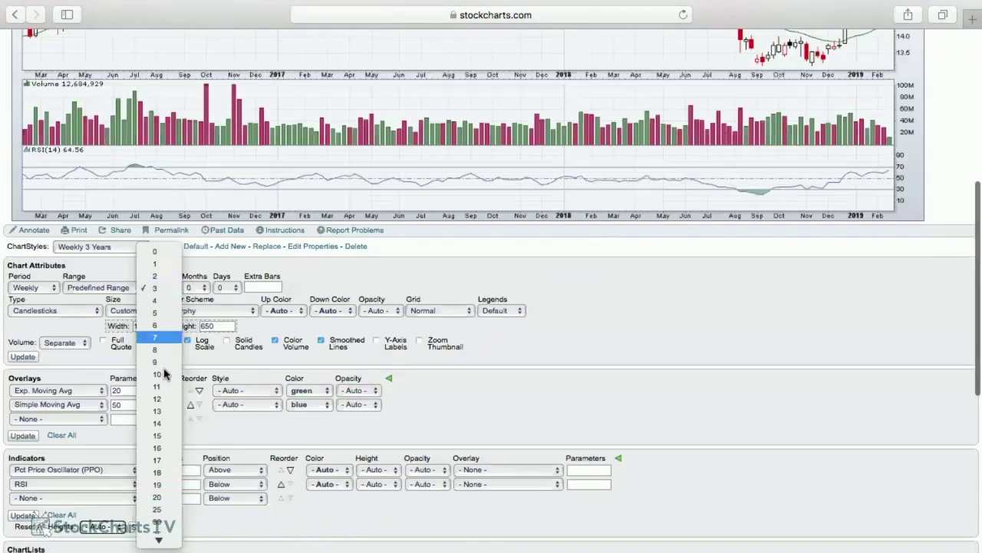
{"action": "left_click", "coordinate": [158, 381]}
{"action": "left_click", "coordinate": [28, 360]}
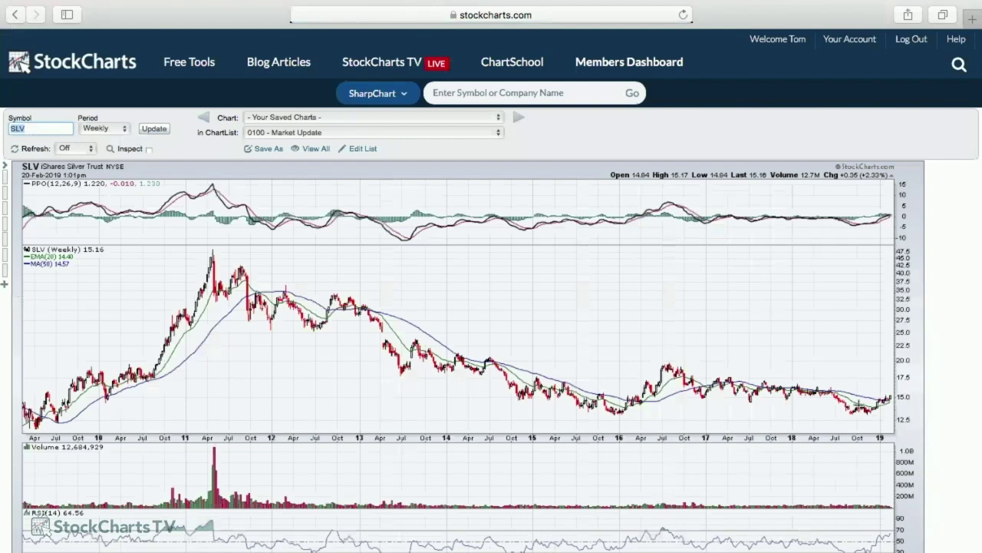
Annotate the SLV chart with a green up arrow just below the latest 2019 price bars
{"action": "scroll", "coordinate": [857, 405], "scroll_direction": "down", "scroll_amount": 3}
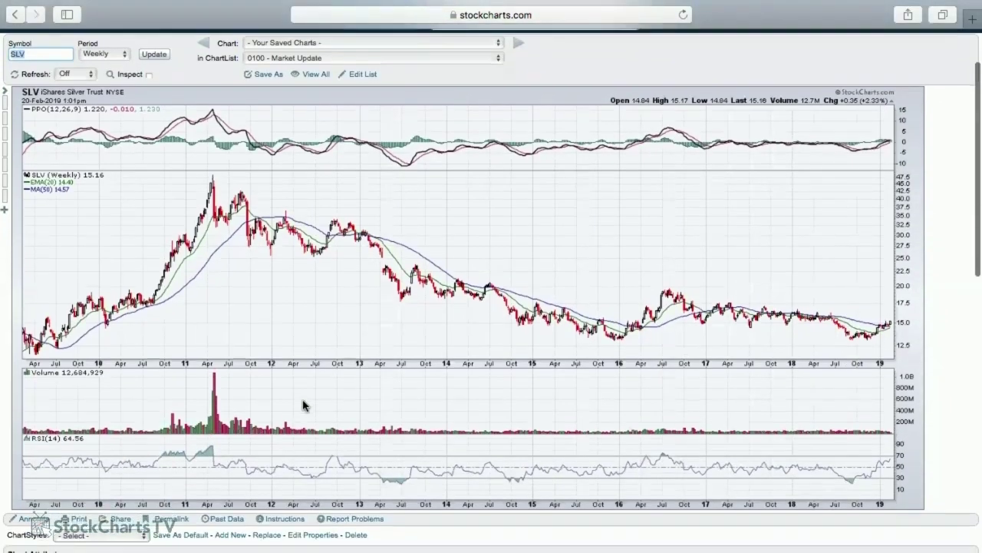
{"action": "scroll", "coordinate": [304, 406], "scroll_direction": "down", "scroll_amount": 5}
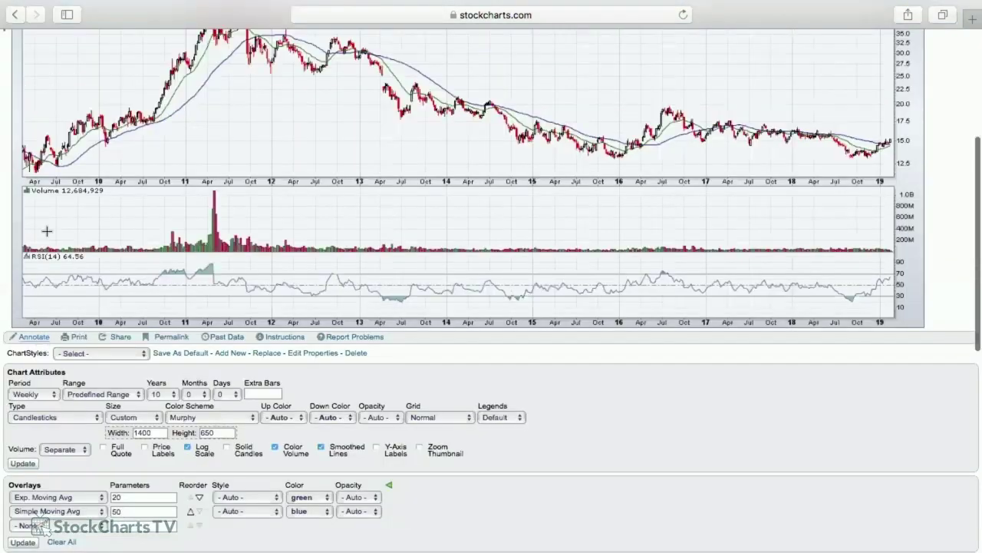
{"action": "left_click", "coordinate": [38, 333]}
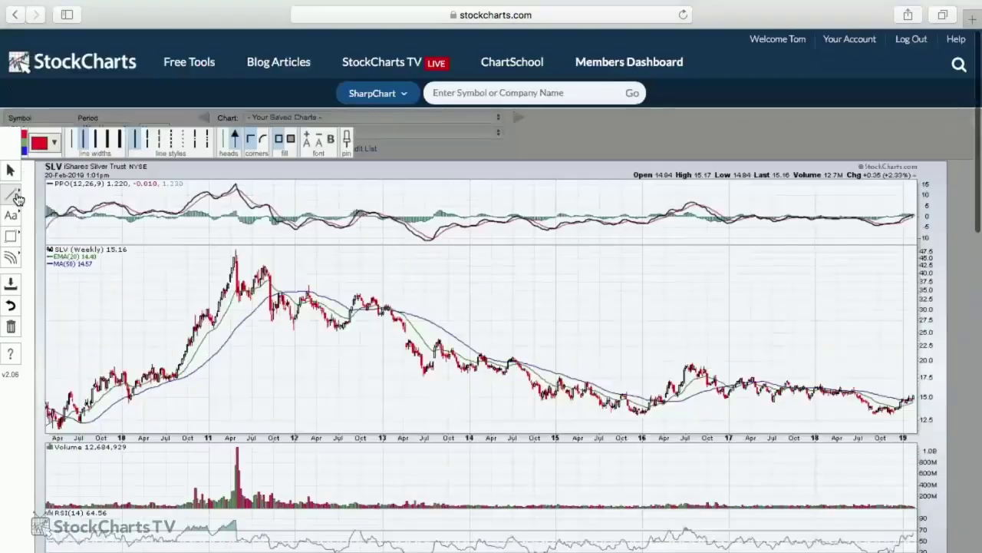
{"action": "left_click", "coordinate": [11, 216]}
{"action": "left_click", "coordinate": [67, 263]}
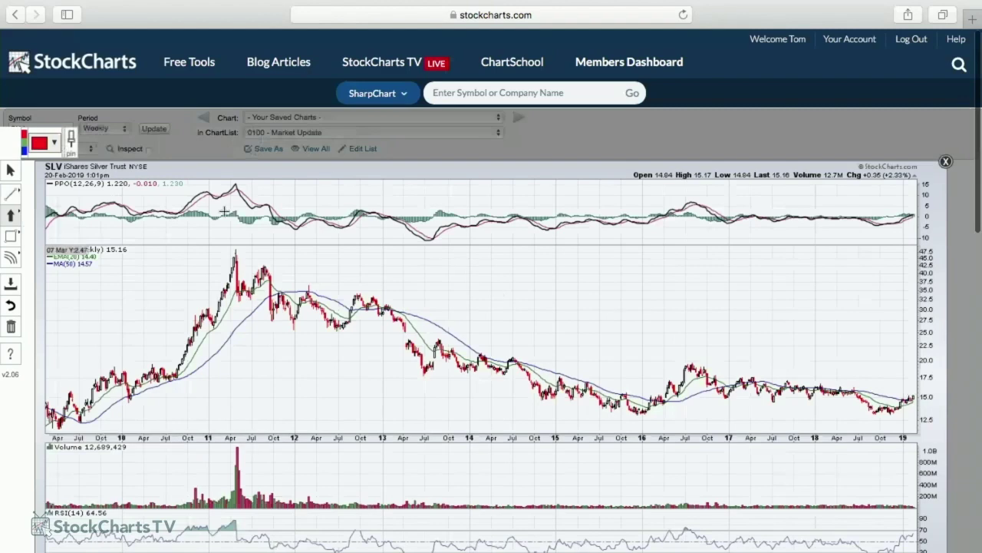
{"action": "left_click", "coordinate": [24, 149]}
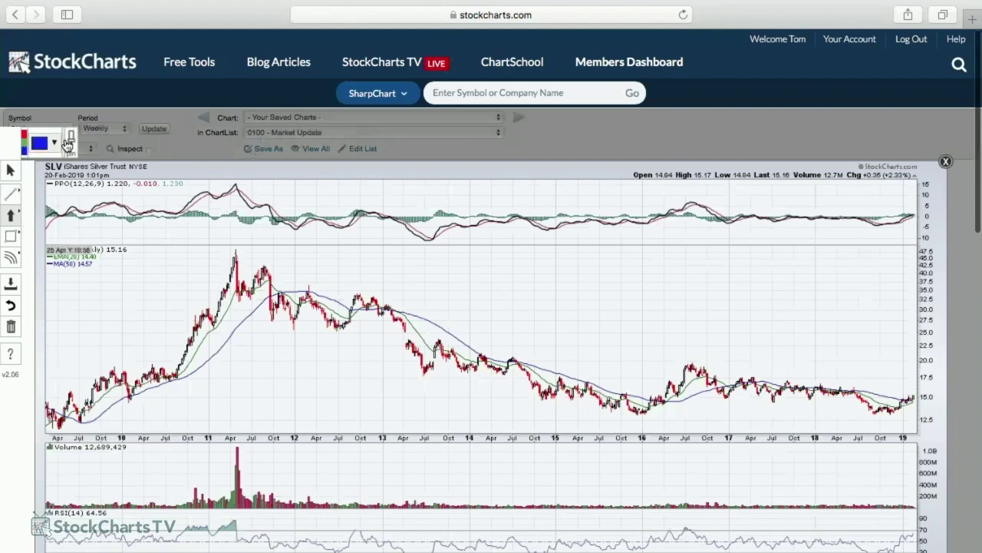
{"action": "left_click", "coordinate": [23, 142]}
{"action": "left_click", "coordinate": [914, 410]}
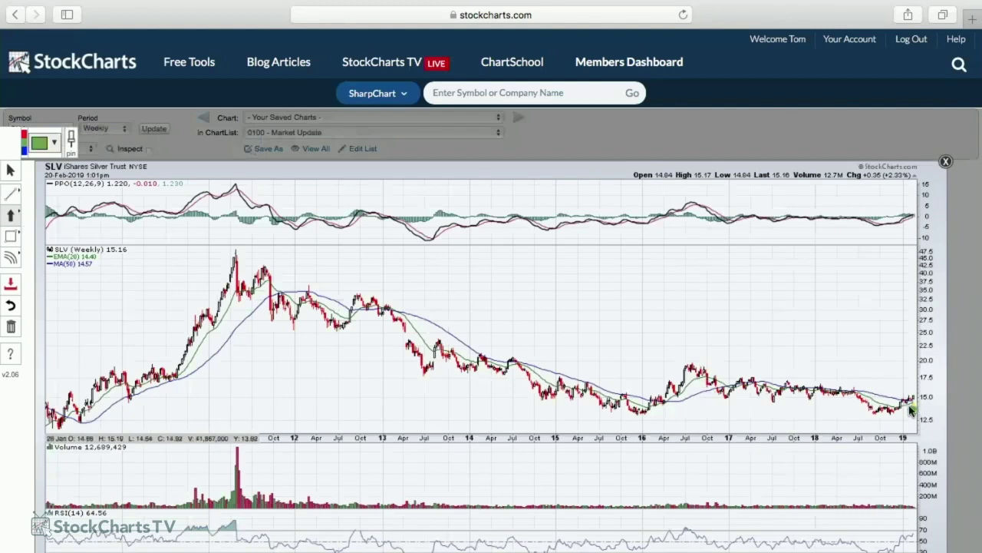
Save the live annotated chart to the 0400 - 10 in 10 ChartList as "015 - iShares Silver Trust (SLV)"
{"action": "left_click", "coordinate": [10, 283]}
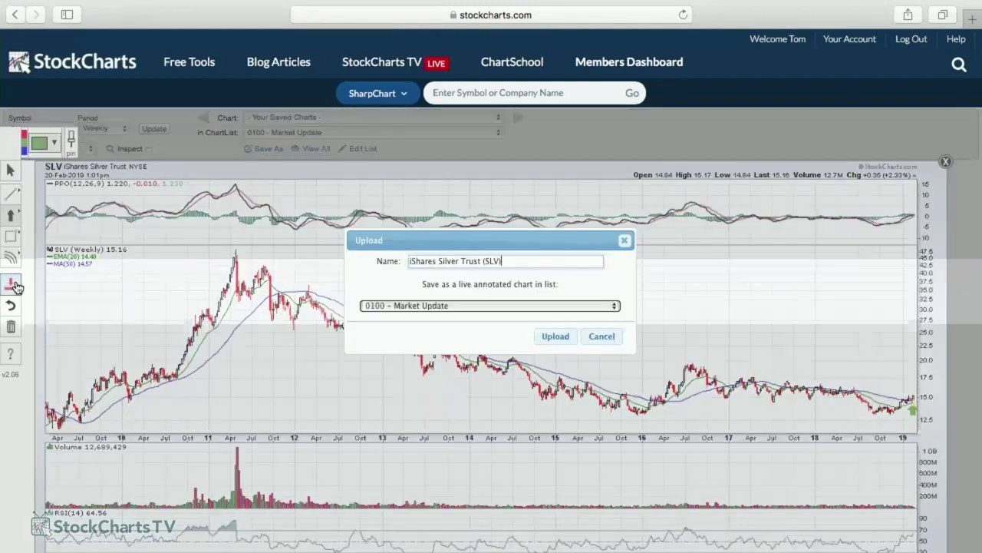
{"action": "left_click", "coordinate": [417, 306]}
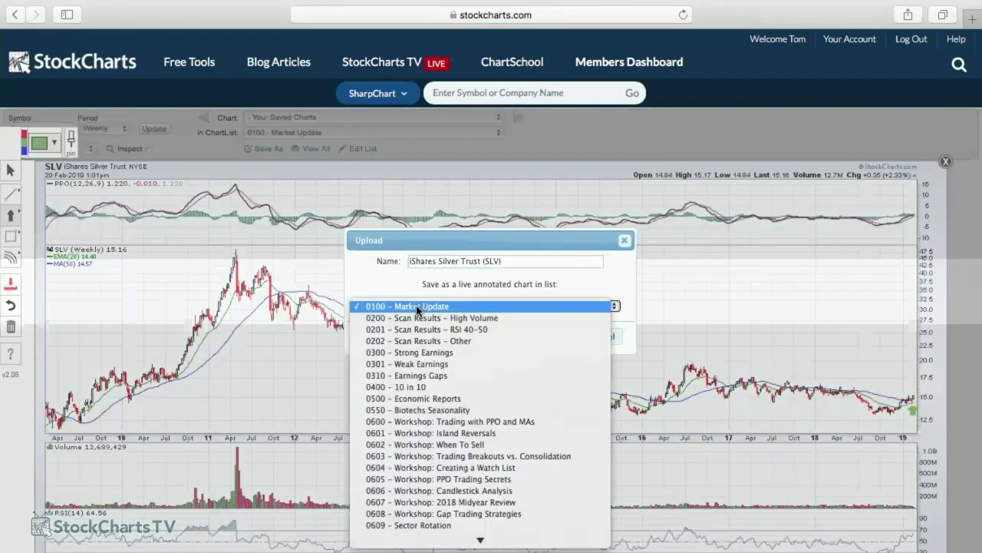
{"action": "left_click", "coordinate": [431, 385]}
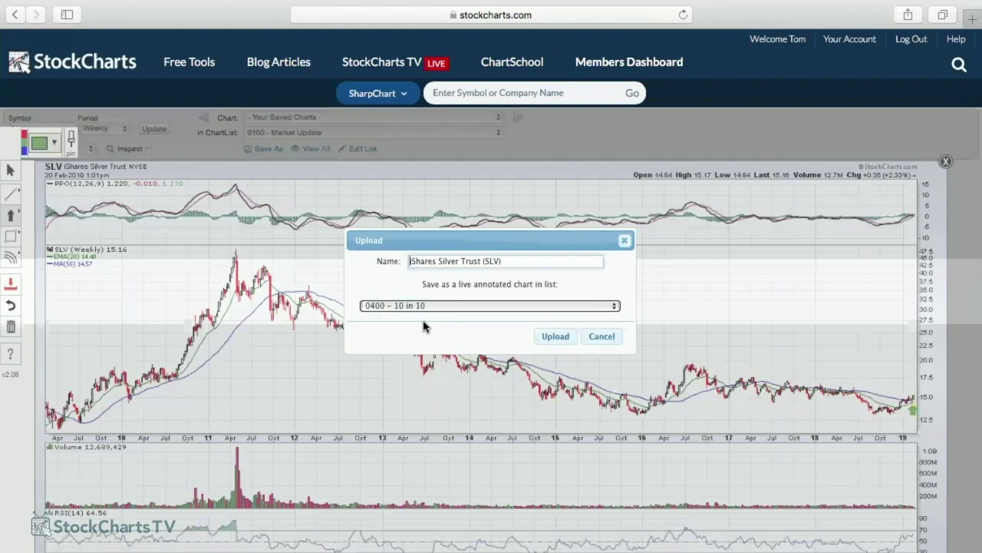
{"action": "type", "text": "015 -"}
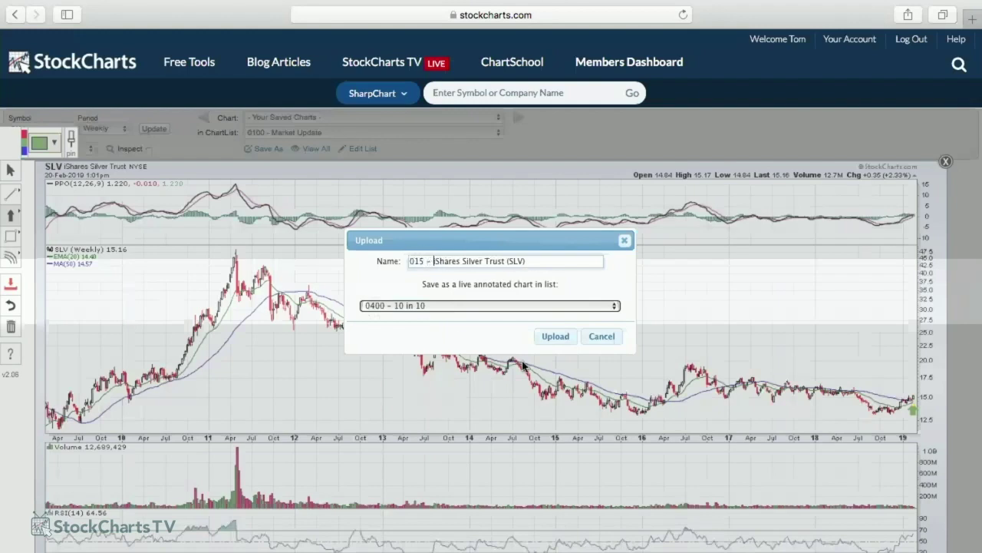
{"action": "left_click", "coordinate": [557, 336]}
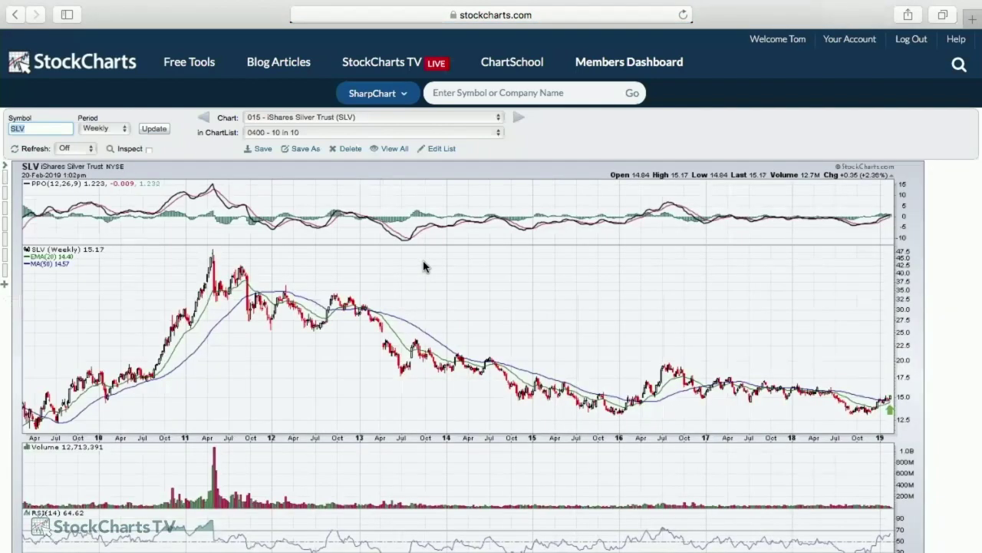
Load the daily SharpChart for NFLX and view its PPO, price, volume and RSI panels
{"action": "type", "text": "nflx"}
{"action": "key", "text": "Return"}
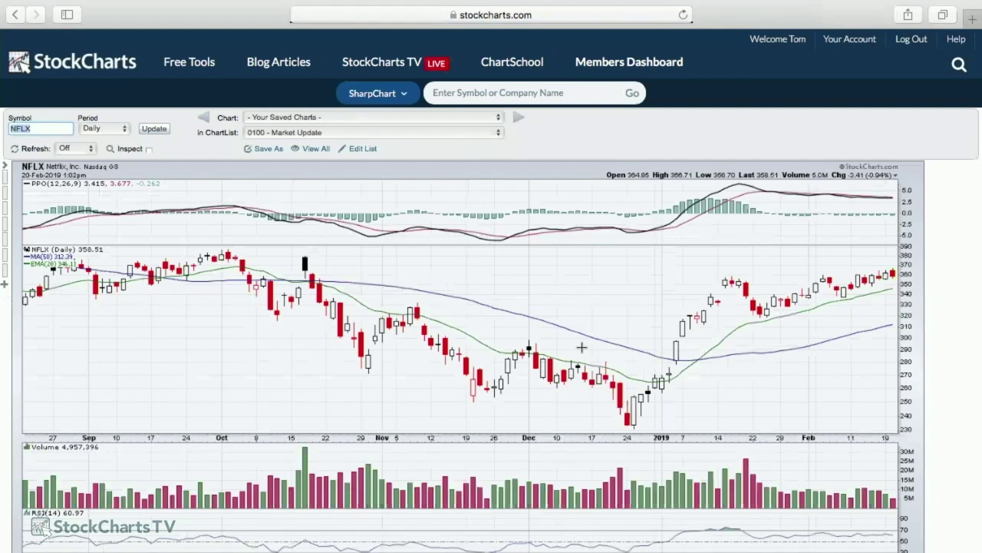
{"action": "scroll", "coordinate": [582, 347], "scroll_direction": "down", "scroll_amount": 3}
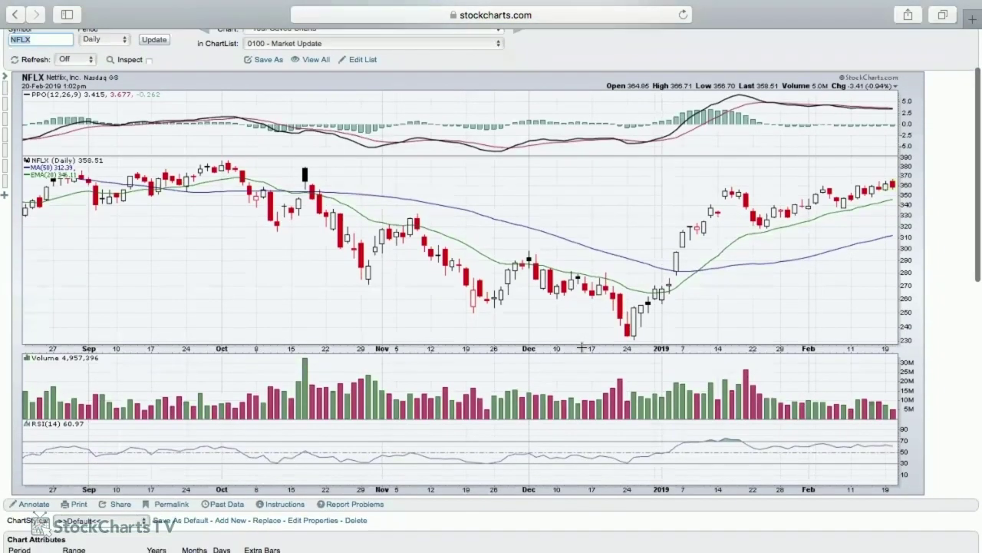
{"action": "scroll", "coordinate": [581, 347], "scroll_direction": "up", "scroll_amount": 1}
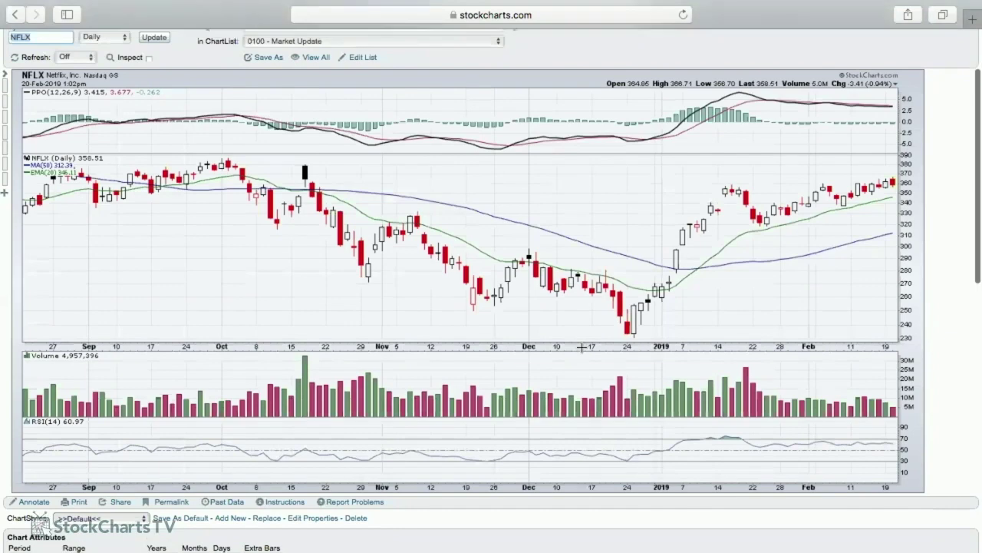
{"action": "scroll", "coordinate": [582, 347], "scroll_direction": "down", "scroll_amount": 1}
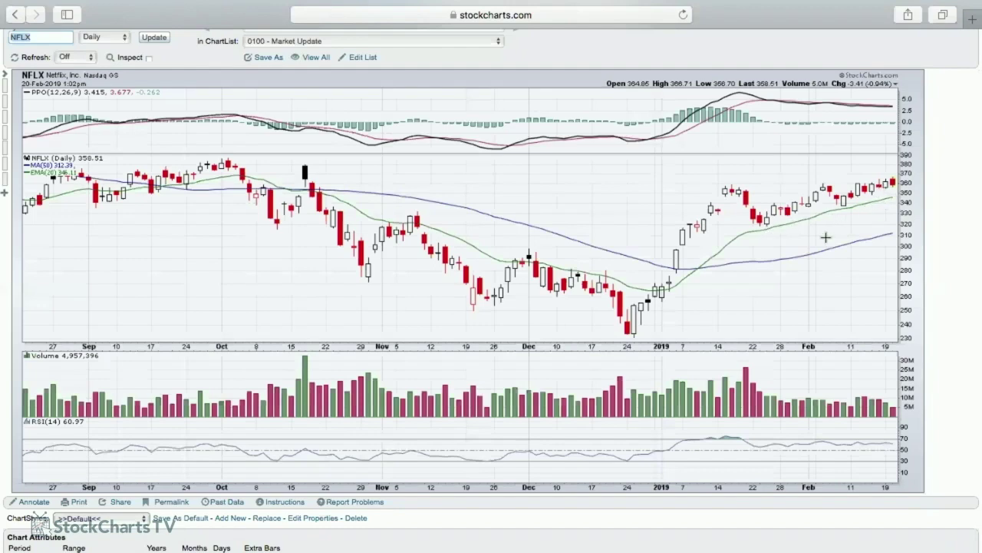
Annotate the NFLX chart with green up arrows below the late-January and early-February lows near the 20-day EMA
{"action": "scroll", "coordinate": [779, 261], "scroll_direction": "down", "scroll_amount": 3}
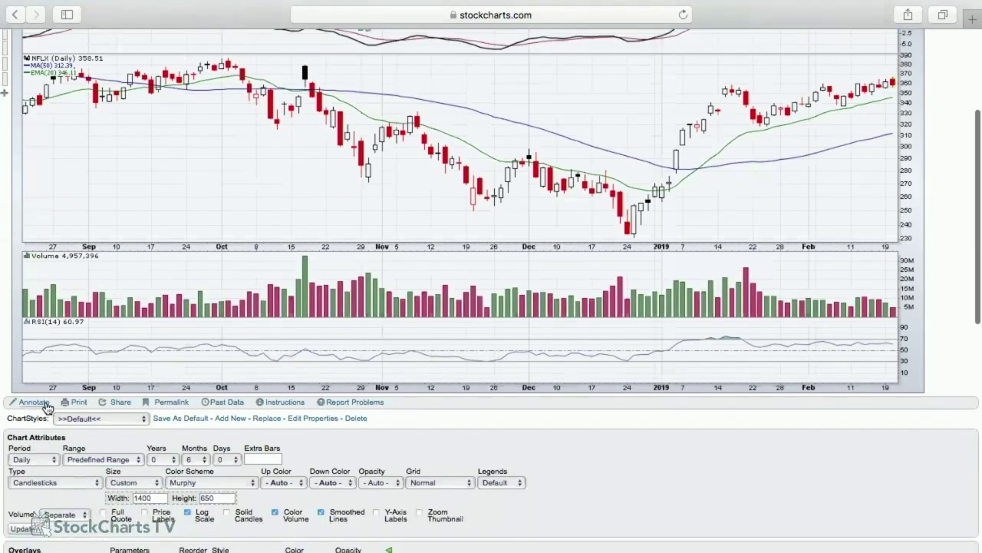
{"action": "left_click", "coordinate": [34, 401]}
{"action": "left_click", "coordinate": [13, 223]}
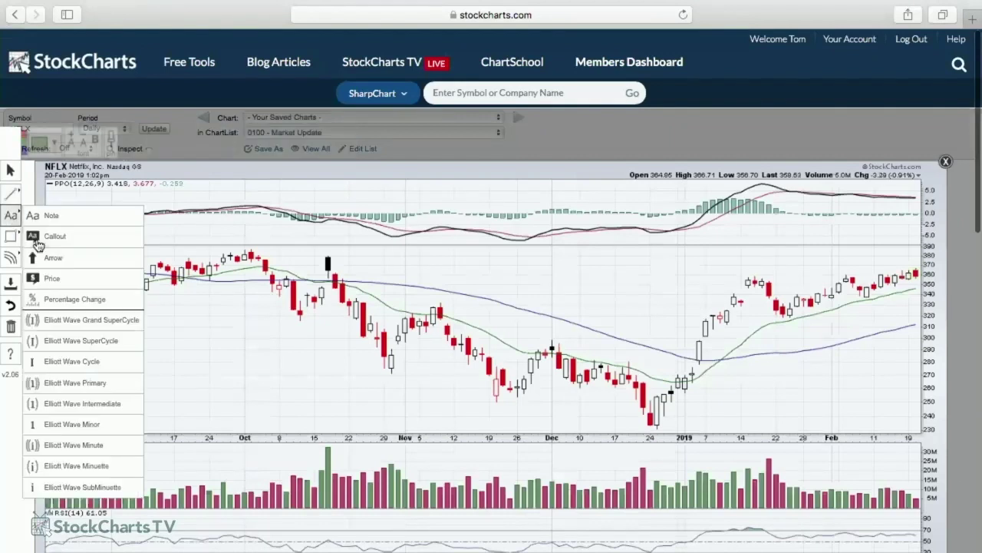
{"action": "left_click", "coordinate": [55, 256]}
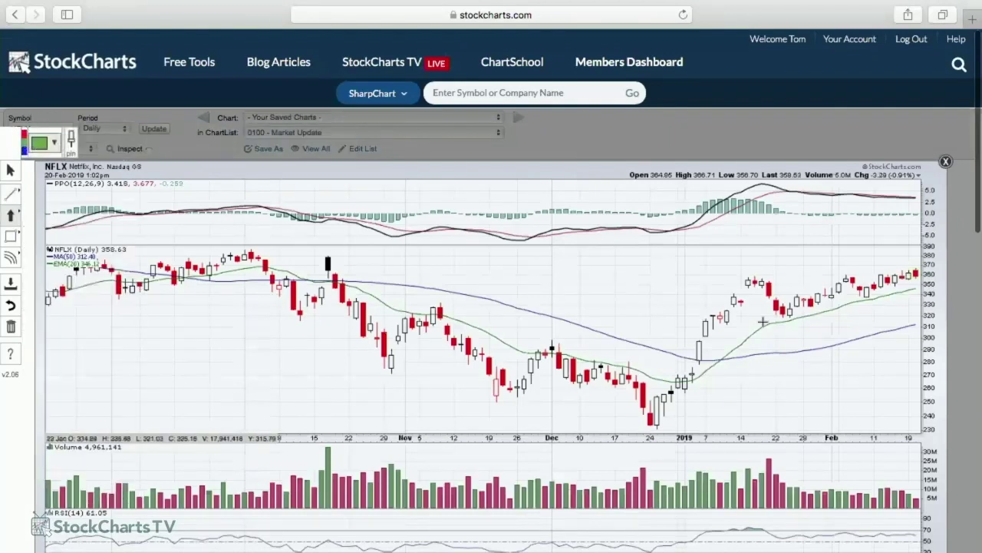
{"action": "left_click", "coordinate": [789, 325]}
{"action": "left_click", "coordinate": [868, 306]}
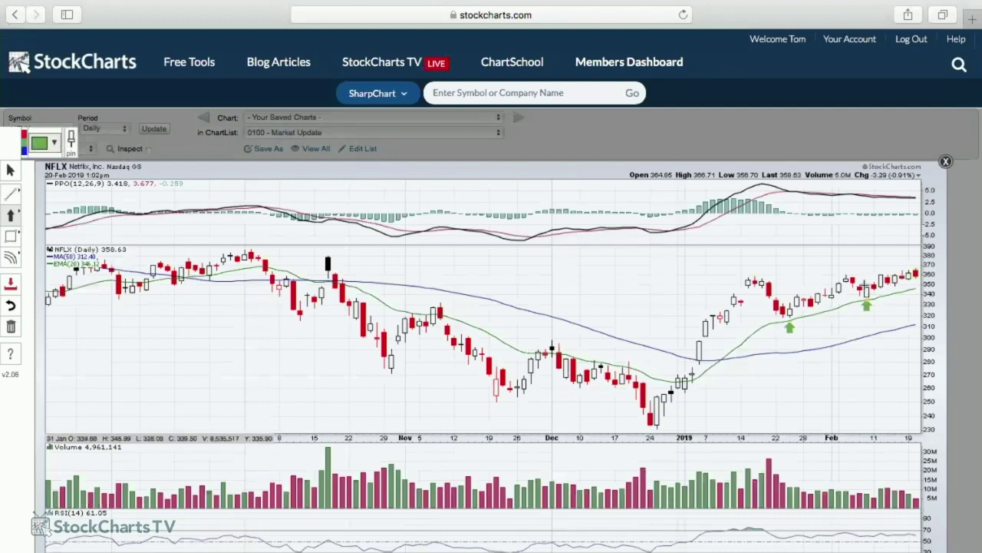
Add a red Auto Support-Resistance line across the NFLX price panel at the early-October high
{"action": "left_click", "coordinate": [10, 194]}
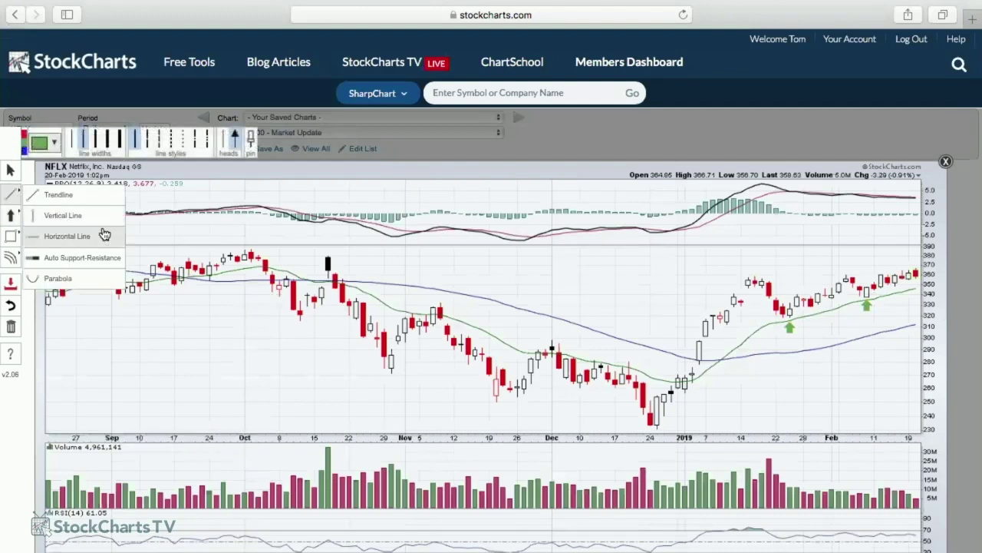
{"action": "left_click", "coordinate": [99, 260]}
{"action": "left_click", "coordinate": [138, 250]}
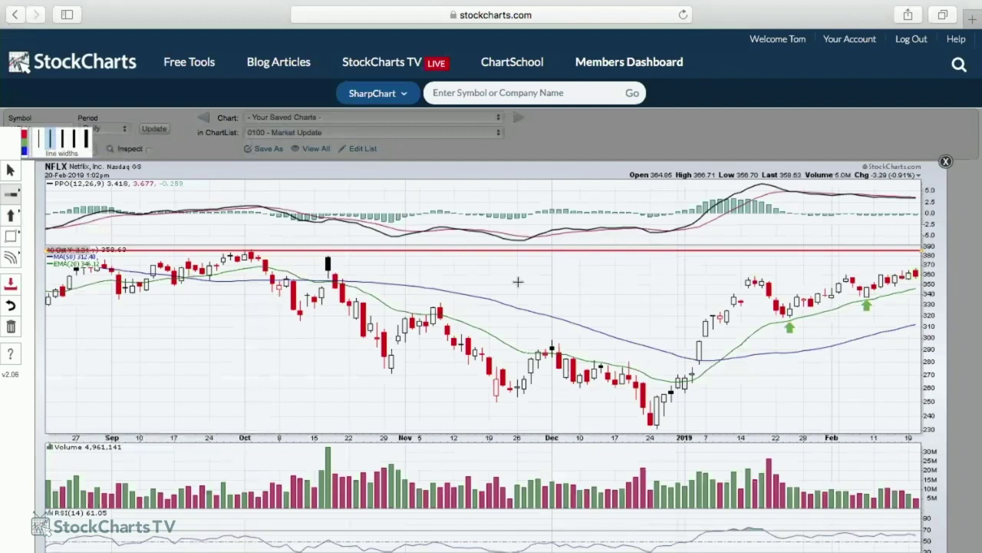
Save the live annotated chart to the 0400 - 10 in 10 ChartList as "016 - Netflix, Inc. (NFLX)"
{"action": "left_click", "coordinate": [11, 283]}
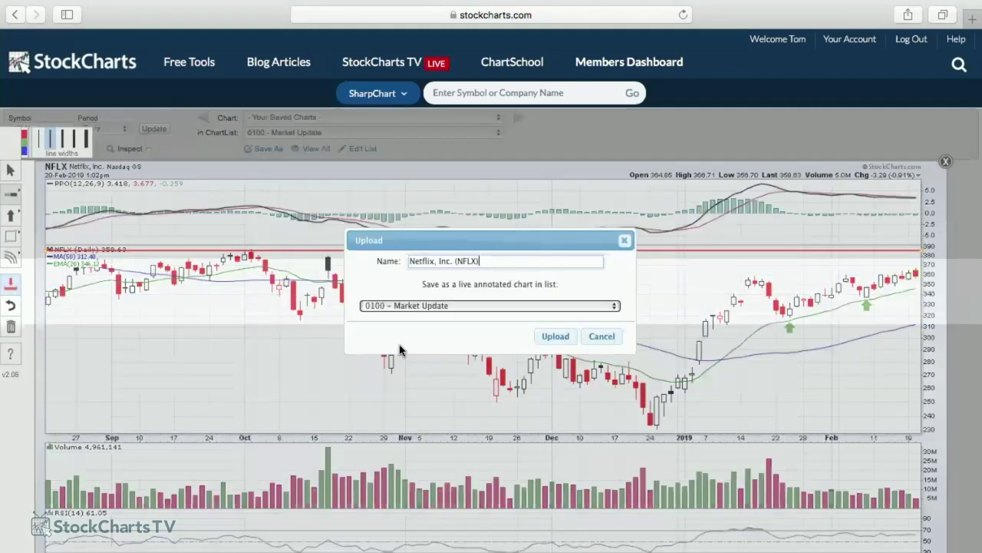
{"action": "left_click", "coordinate": [445, 308]}
{"action": "left_click", "coordinate": [407, 386]}
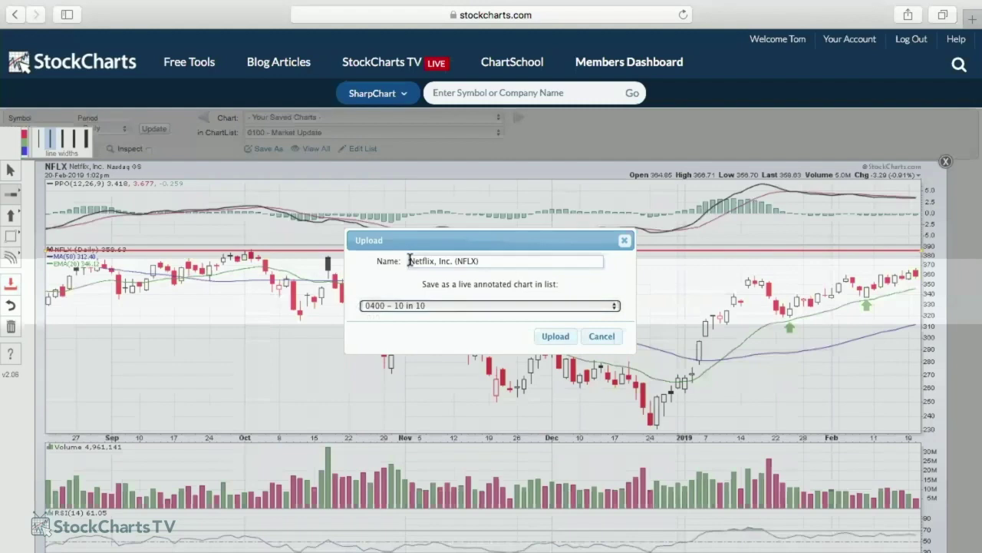
{"action": "type", "text": "016 -"}
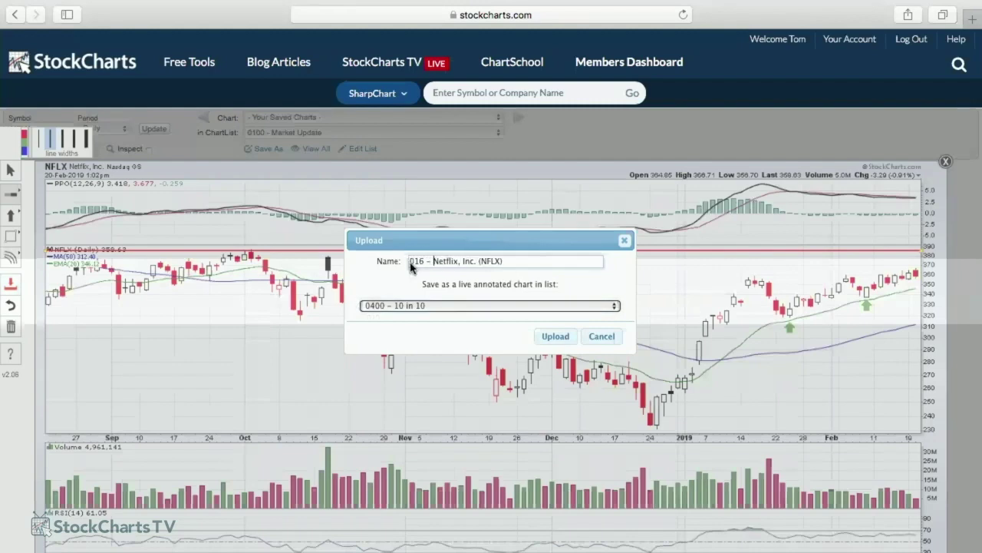
{"action": "left_click", "coordinate": [556, 338]}
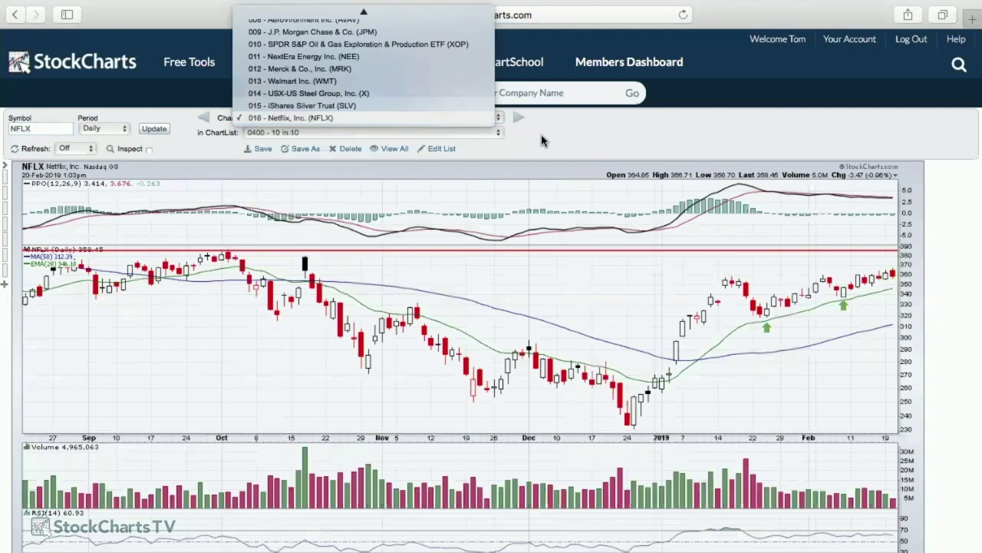
{"action": "left_click", "coordinate": [532, 136]}
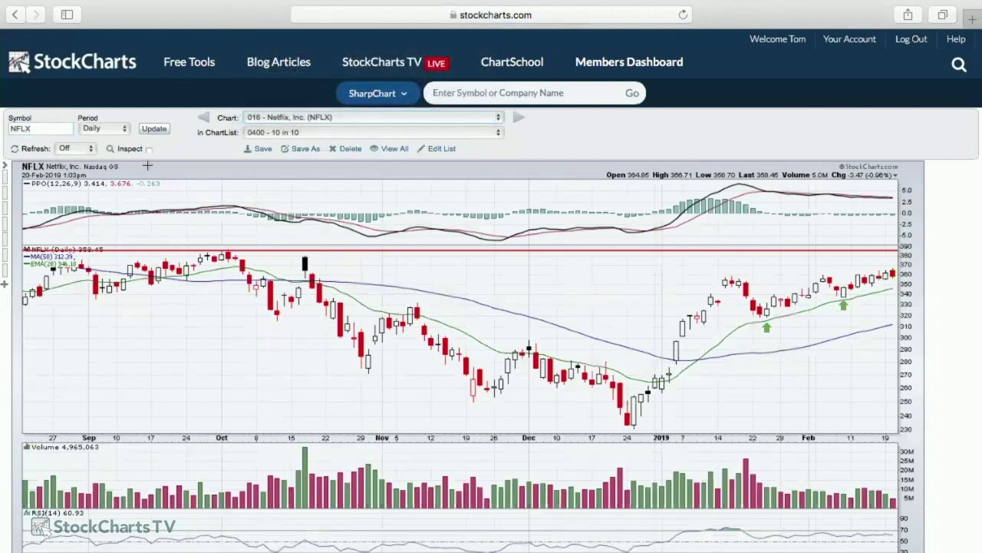
Load the daily SharpChart for OSTK and view its price, volume and RSI panels
{"action": "left_click", "coordinate": [58, 129]}
{"action": "type", "text": "ostk"}
{"action": "key", "text": "Return"}
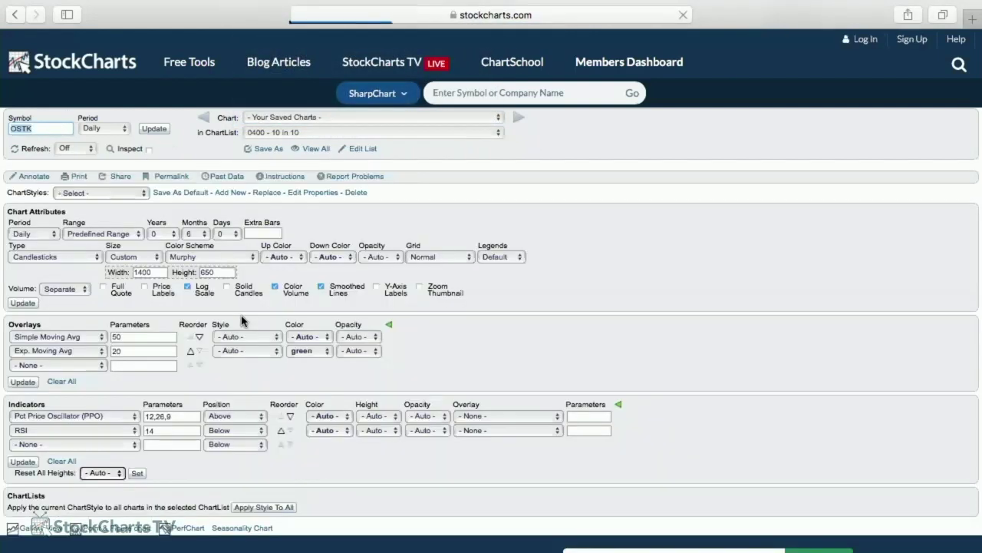
{"action": "scroll", "coordinate": [415, 361], "scroll_direction": "down", "scroll_amount": 3}
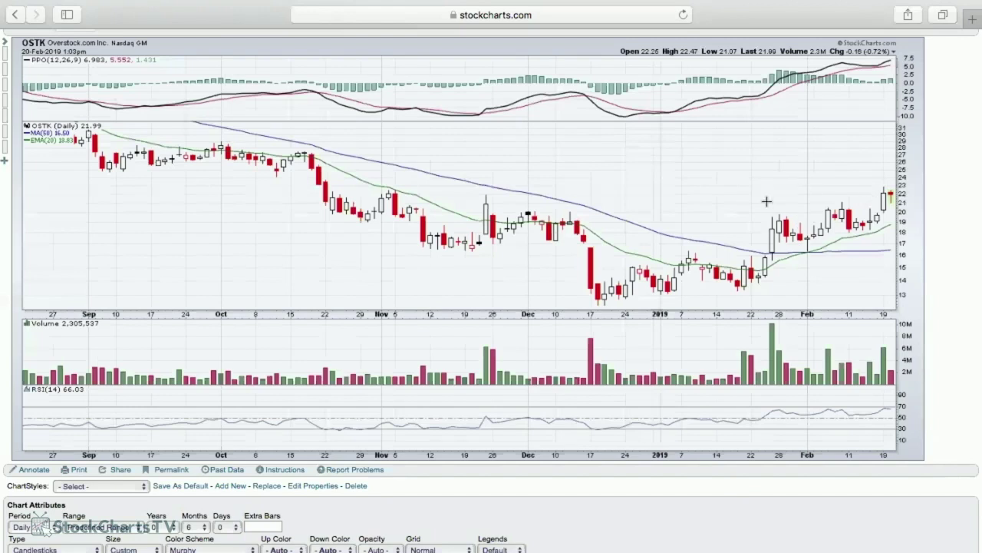
Set the OSTK chart's range to 1 year, update it and view the longer price history
{"action": "scroll", "coordinate": [644, 223], "scroll_direction": "down", "scroll_amount": 5}
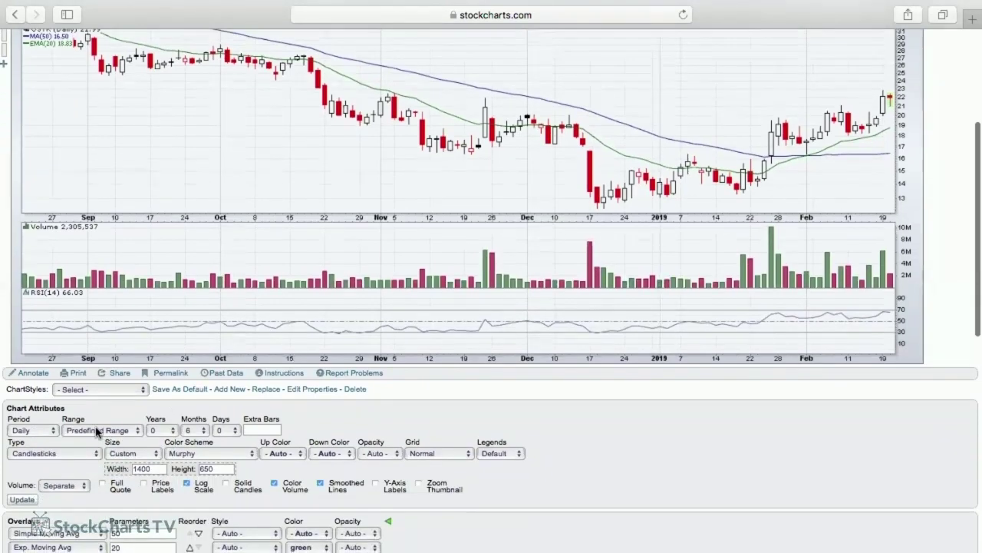
{"action": "left_click", "coordinate": [96, 431]}
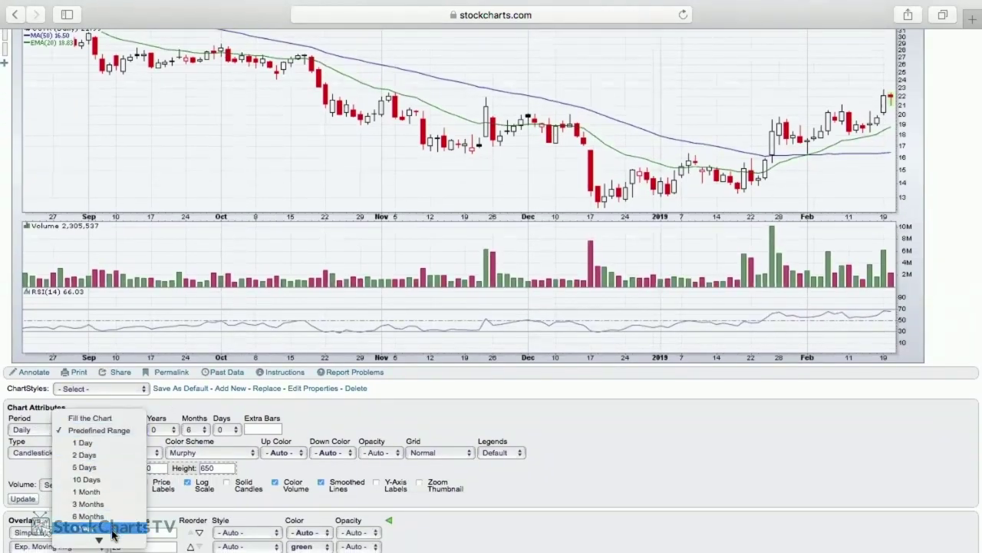
{"action": "left_click", "coordinate": [113, 529]}
{"action": "left_click", "coordinate": [23, 499]}
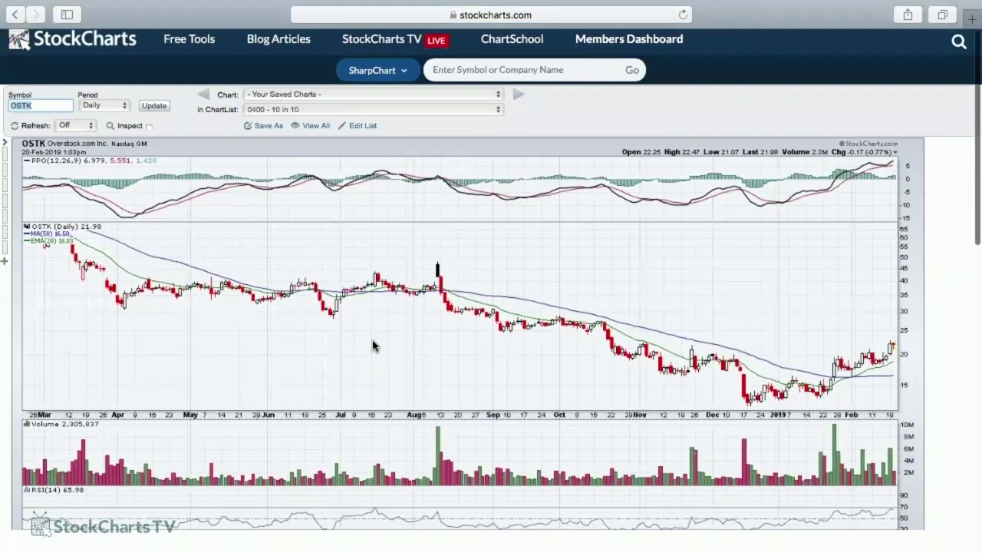
{"action": "scroll", "coordinate": [373, 345], "scroll_direction": "down", "scroll_amount": 3}
{"action": "scroll", "coordinate": [373, 346], "scroll_direction": "down", "scroll_amount": 5}
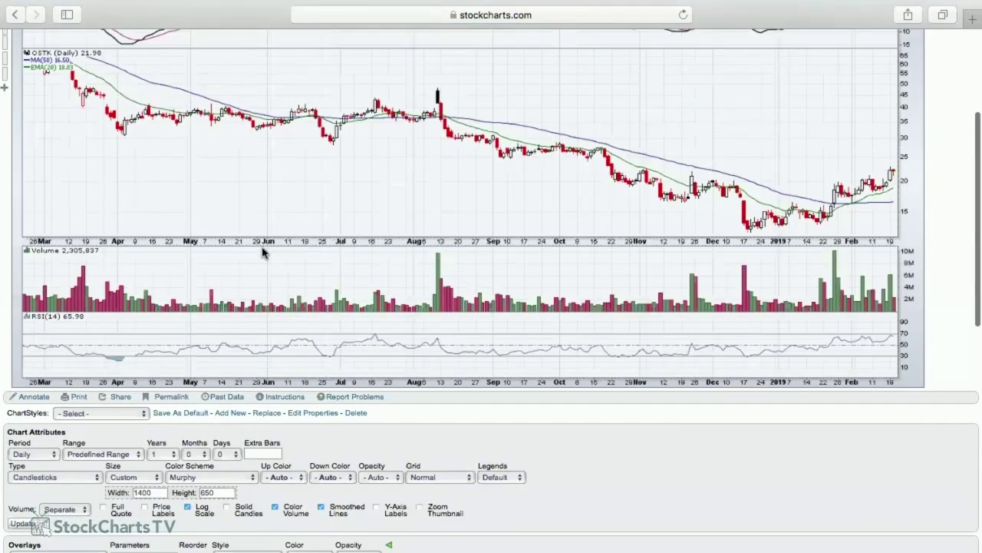
Set the OSTK chart's range to 3 years and update the chart
{"action": "scroll", "coordinate": [262, 252], "scroll_direction": "down", "scroll_amount": 7}
{"action": "left_click", "coordinate": [163, 233]}
{"action": "left_click", "coordinate": [157, 264]}
{"action": "left_click", "coordinate": [25, 303]}
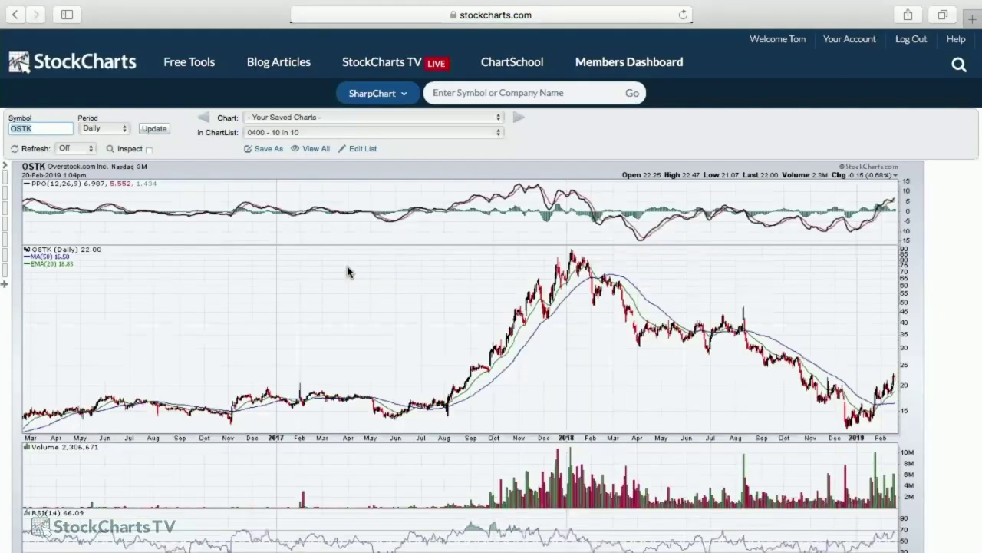
Annotate the OSTK price panel with two red parallel lines forming a channel around the August 2018 to early 2019 downtrend
{"action": "scroll", "coordinate": [891, 393], "scroll_direction": "down", "scroll_amount": 3}
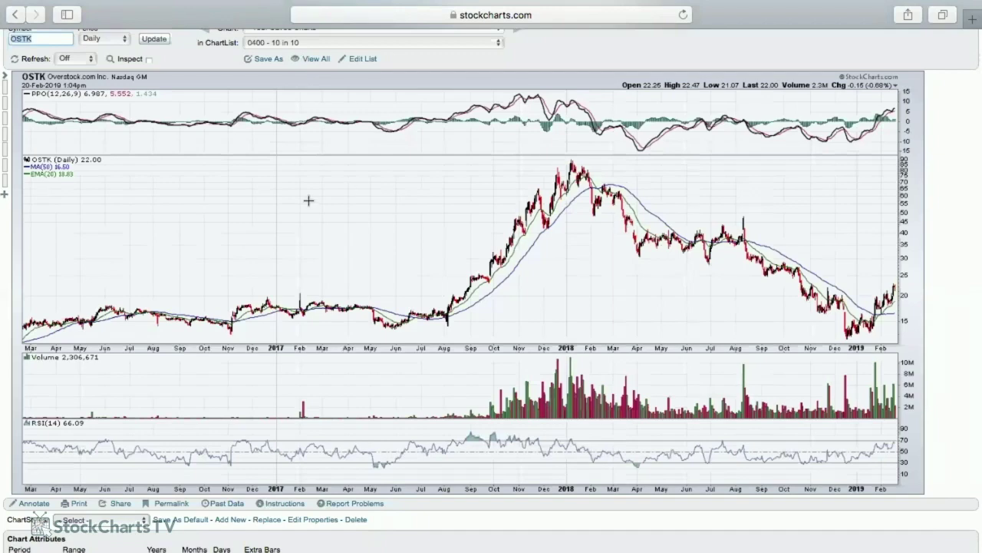
{"action": "scroll", "coordinate": [115, 346], "scroll_direction": "down", "scroll_amount": 1}
{"action": "left_click", "coordinate": [34, 502]}
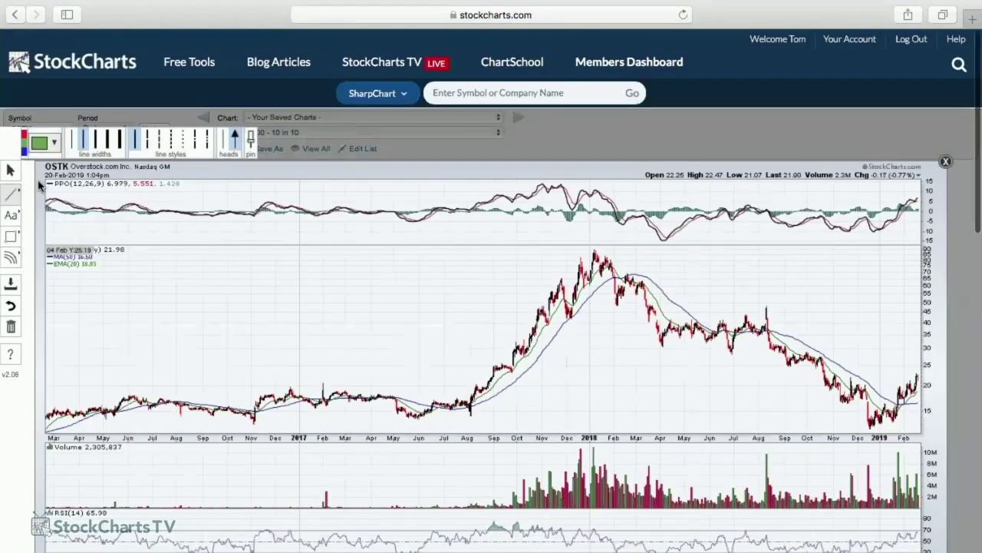
{"action": "left_click", "coordinate": [23, 137]}
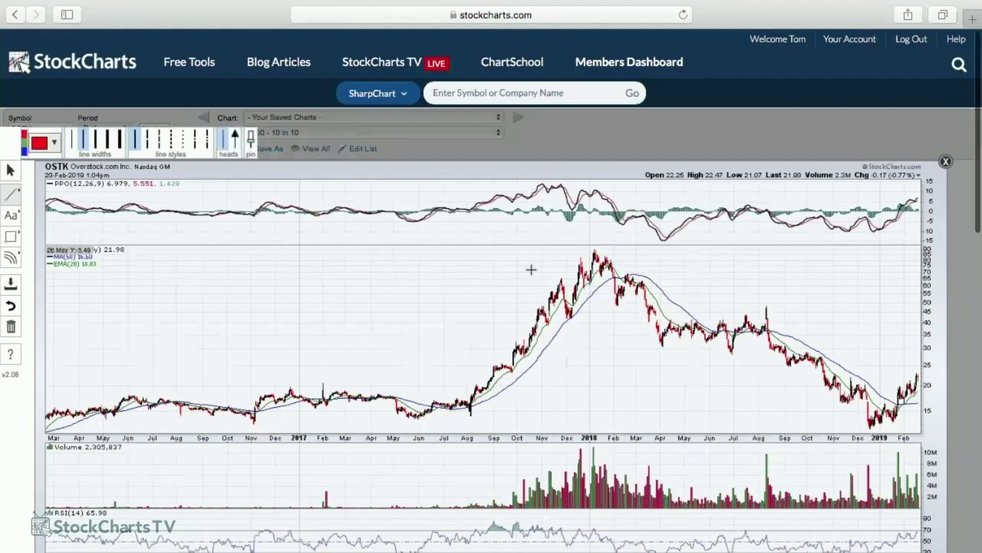
{"action": "left_click_drag", "start_coordinate": [789, 332], "coordinate": [910, 422]}
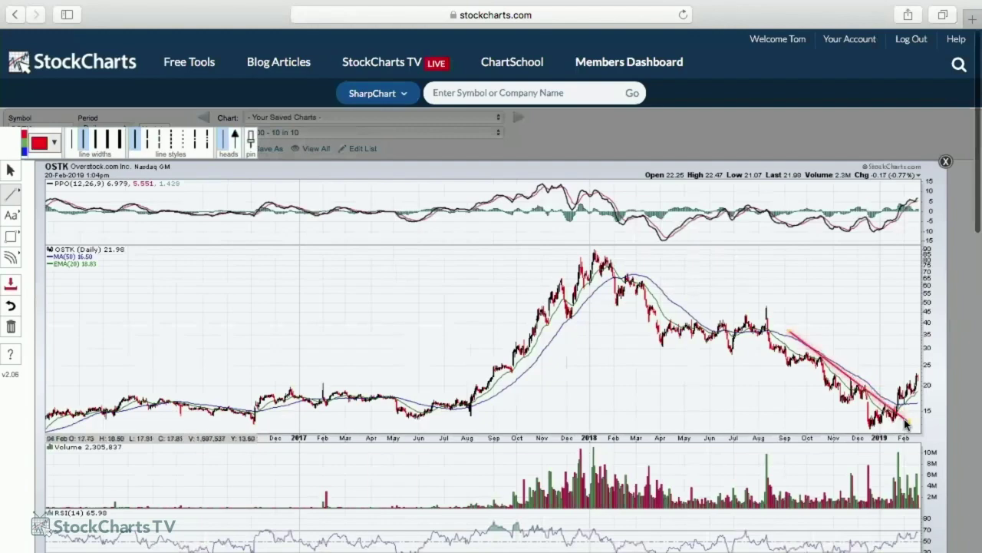
{"action": "left_click", "coordinate": [853, 420]}
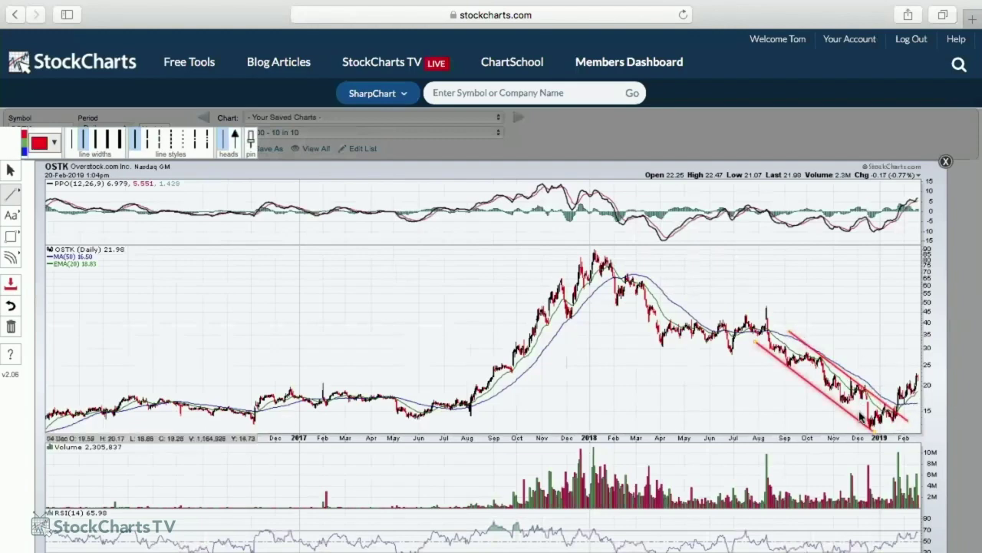
Place two green up arrows beneath the early 2019 price lows on the OSTK chart
{"action": "left_click", "coordinate": [11, 216]}
{"action": "left_click", "coordinate": [53, 258]}
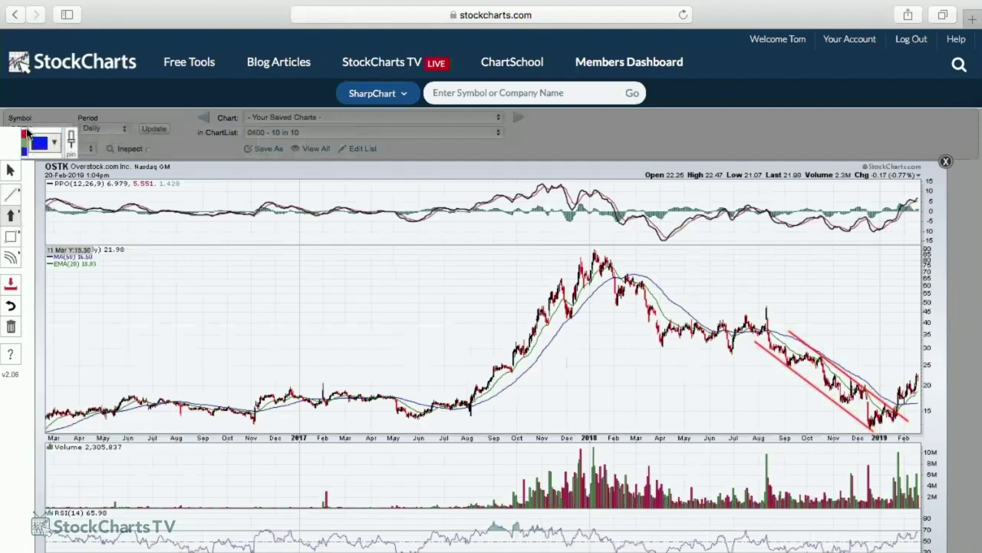
{"action": "scroll", "coordinate": [905, 338], "scroll_direction": "down", "scroll_amount": 3}
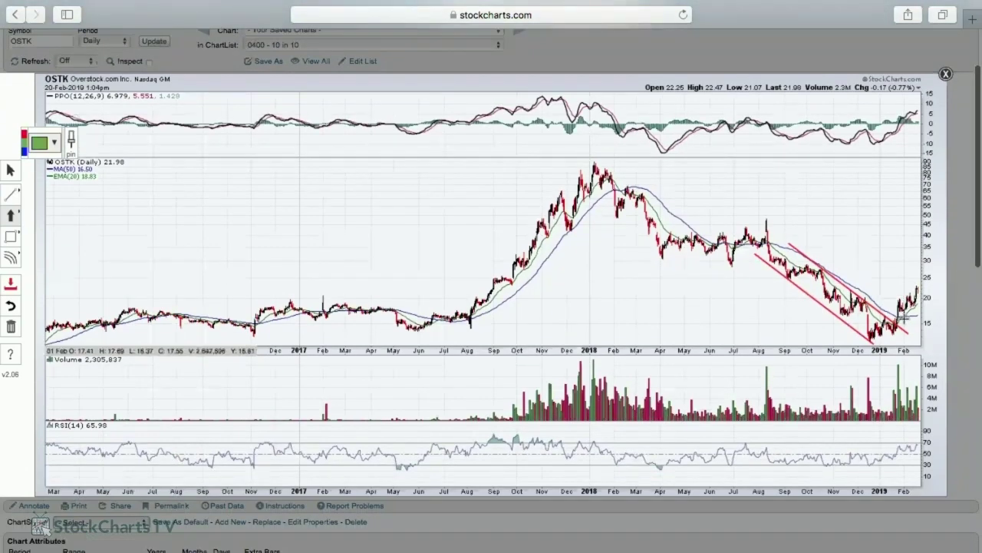
{"action": "left_click", "coordinate": [912, 315]}
{"action": "left_click", "coordinate": [913, 314]}
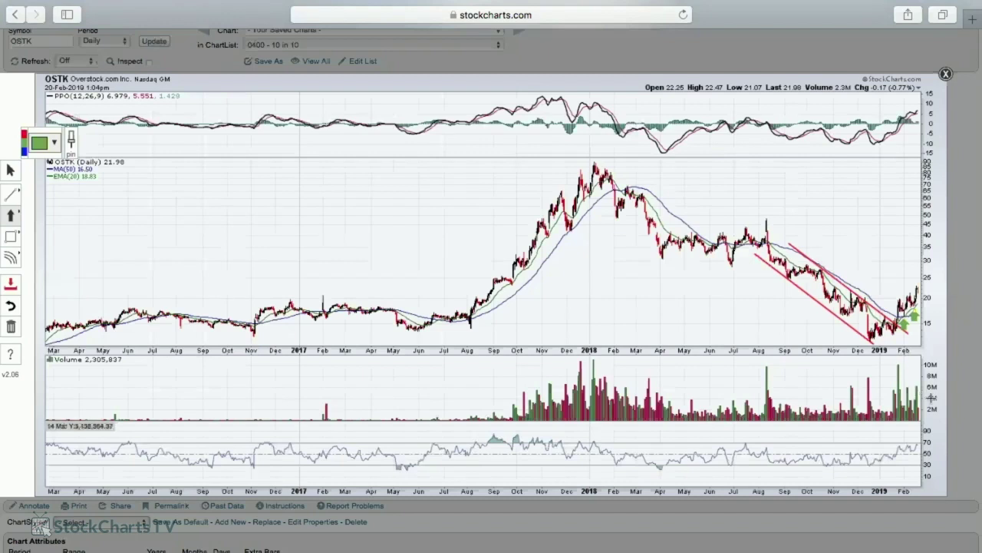
Draw blue ellipses around the early 2019 volume bars and the October to November 2017 volume bars
{"action": "left_click", "coordinate": [10, 236]}
{"action": "left_click", "coordinate": [61, 259]}
{"action": "left_click", "coordinate": [24, 149]}
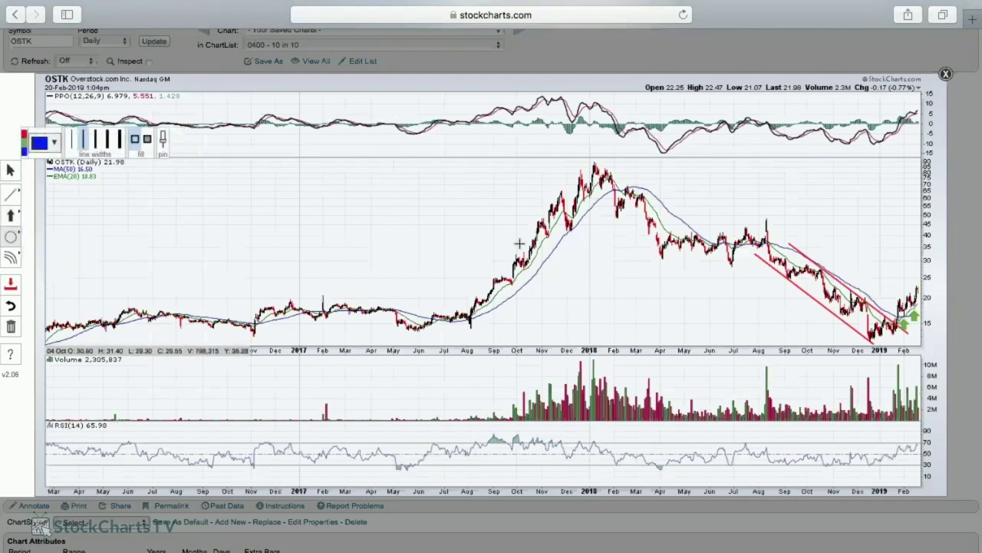
{"action": "left_click_drag", "start_coordinate": [931, 429], "coordinate": [883, 360]}
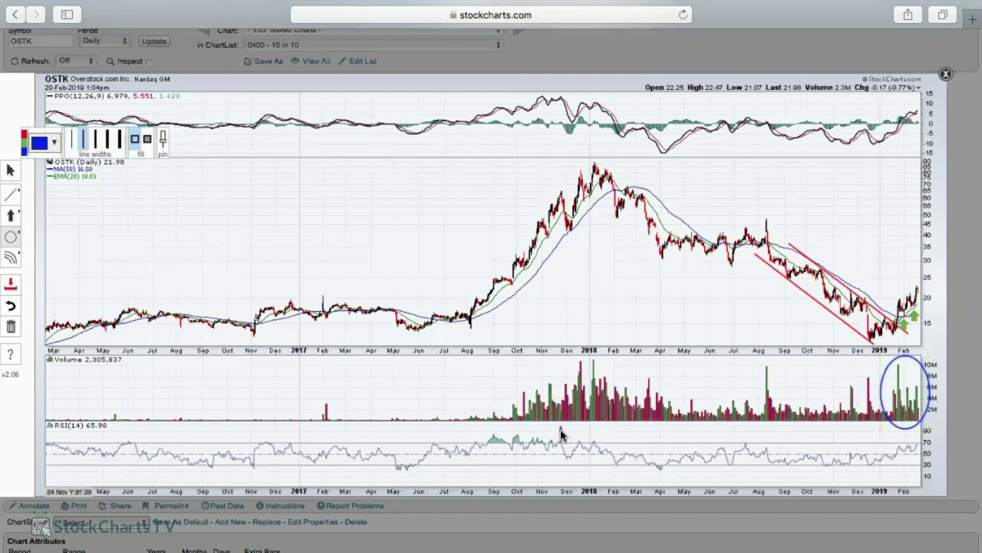
{"action": "left_click_drag", "start_coordinate": [561, 431], "coordinate": [499, 371]}
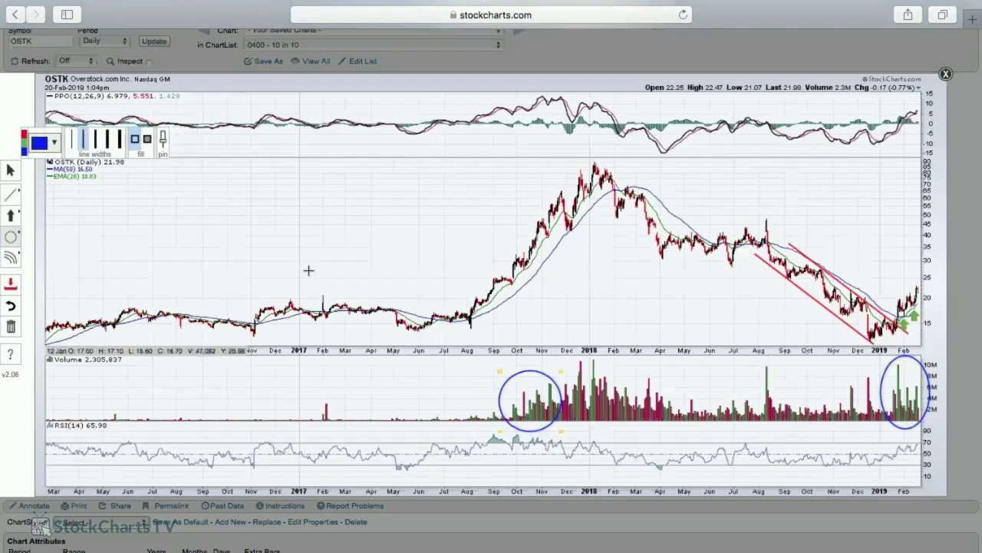
Save the live annotated chart to the 0400 - 10 in 10 ChartList as "017 - Overstock.com Inc. (OSTK)"
{"action": "left_click", "coordinate": [10, 286]}
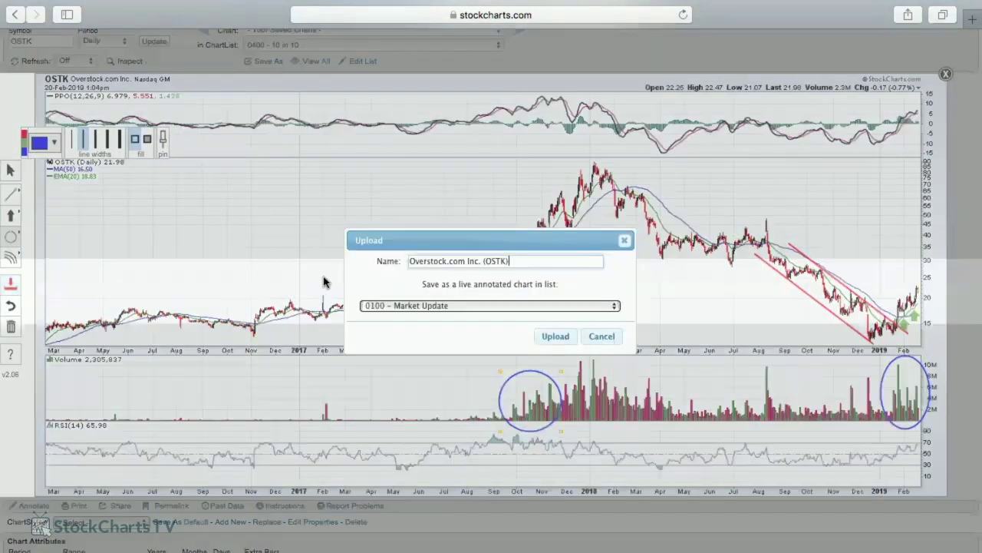
{"action": "left_click", "coordinate": [465, 306]}
{"action": "left_click", "coordinate": [467, 386]}
{"action": "left_click", "coordinate": [409, 261]}
{"action": "type", "text": "017 -"}
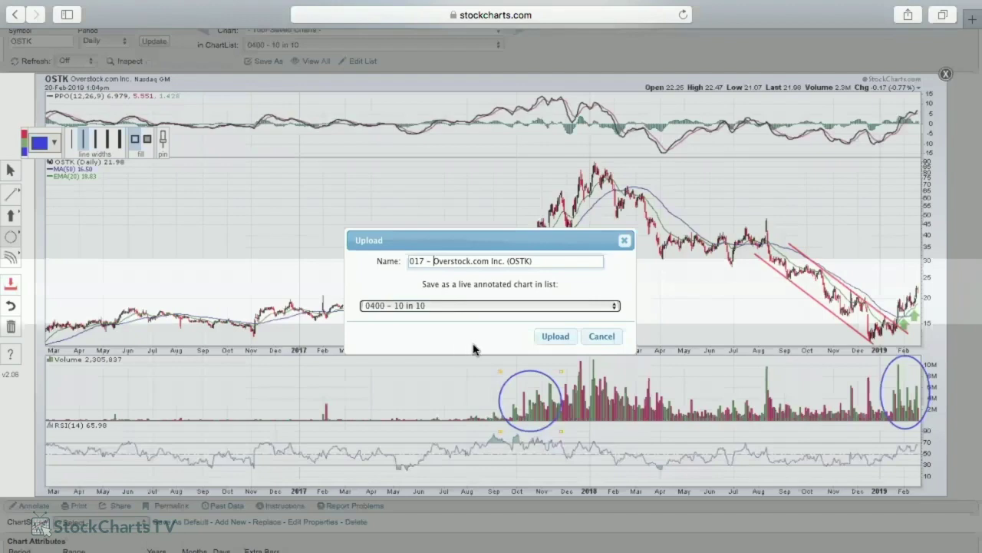
{"action": "left_click", "coordinate": [558, 339]}
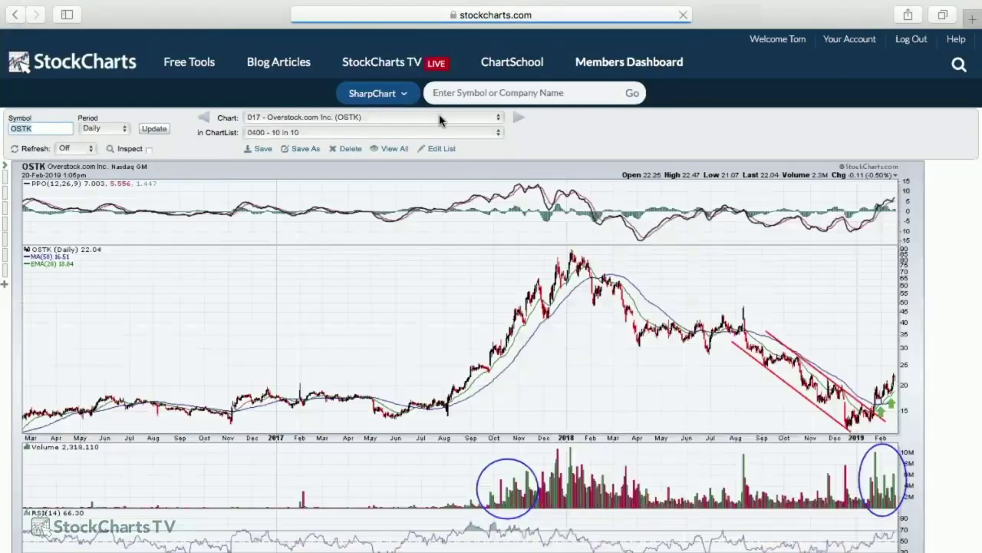
Load the daily SharpChart for FN
{"action": "left_click", "coordinate": [441, 118]}
{"action": "left_click", "coordinate": [481, 135]}
{"action": "left_click", "coordinate": [61, 129]}
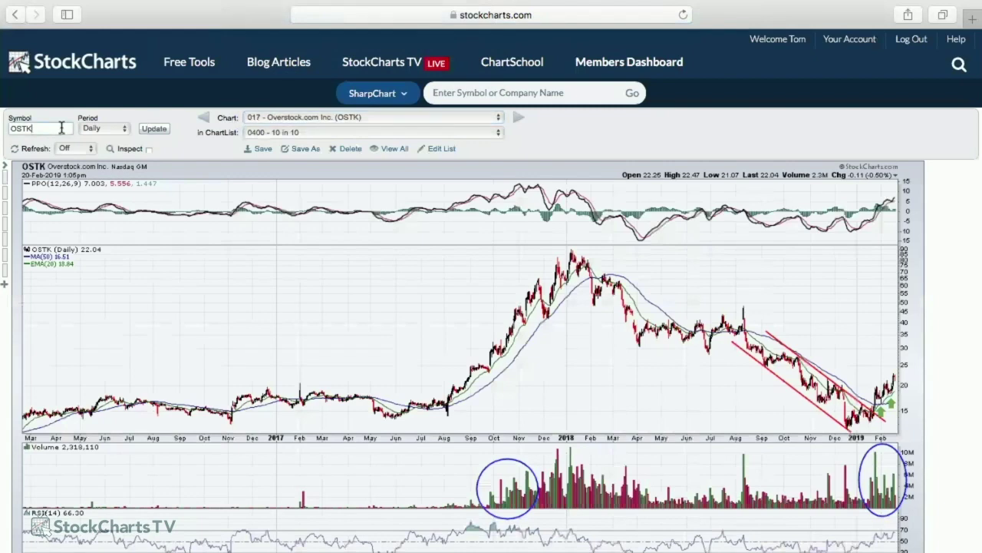
{"action": "type", "text": "fn"}
{"action": "key", "text": "Return"}
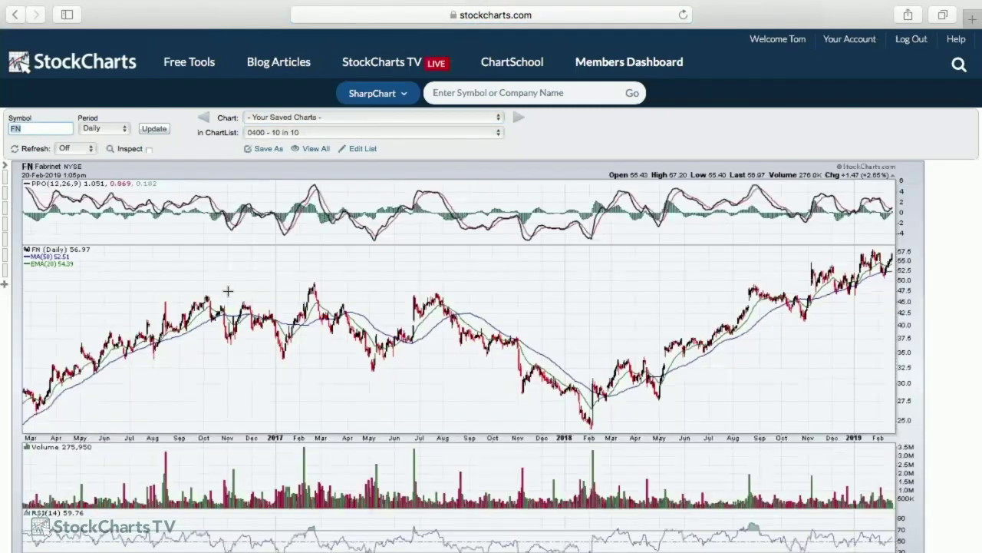
Set the FN chart's range to 1 year and update the chart
{"action": "scroll", "coordinate": [227, 291], "scroll_direction": "down", "scroll_amount": 3}
{"action": "scroll", "coordinate": [228, 291], "scroll_direction": "down", "scroll_amount": 8}
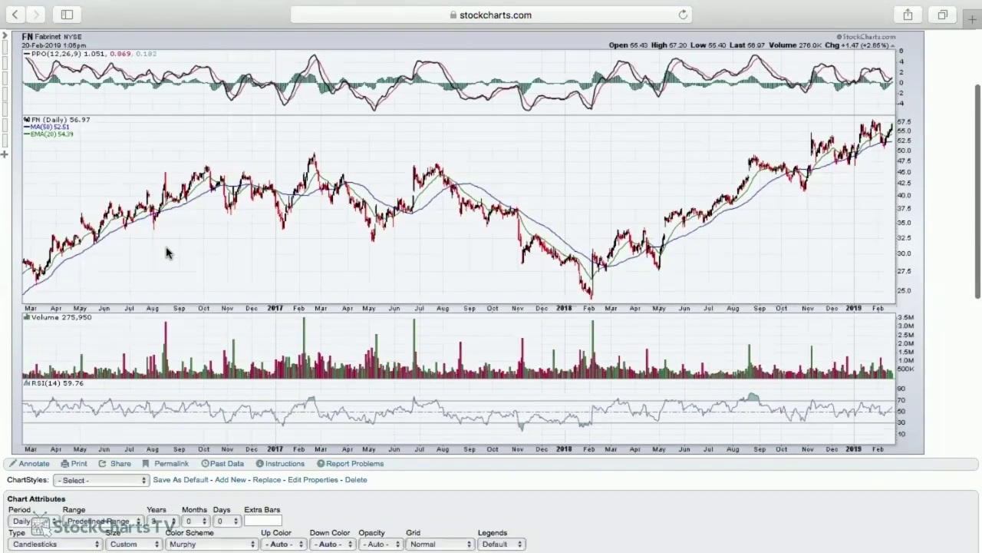
{"action": "left_click", "coordinate": [160, 245]}
{"action": "left_click", "coordinate": [162, 223]}
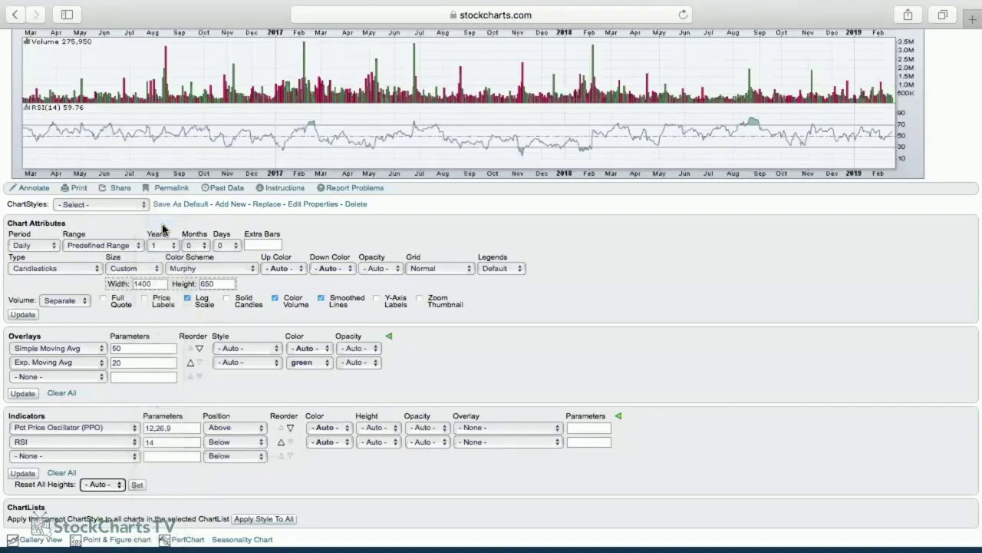
{"action": "left_click", "coordinate": [29, 315]}
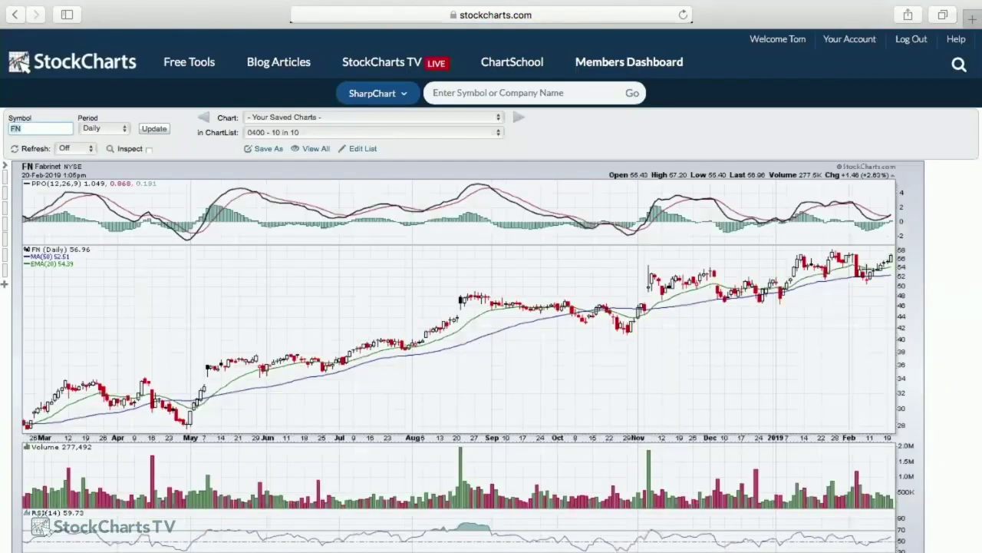
Switch to the 0300 - Strong Earnings ChartList
{"action": "left_click", "coordinate": [393, 135]}
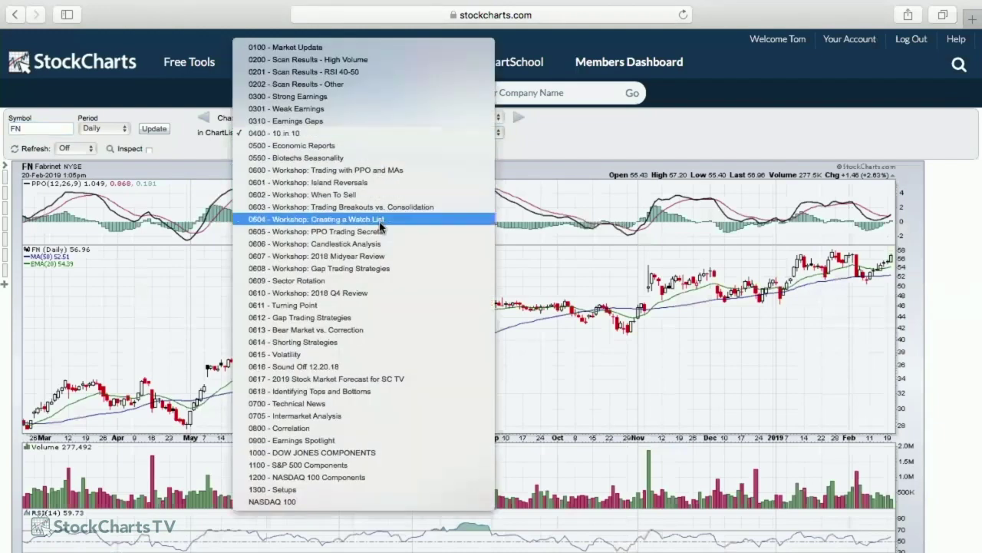
{"action": "left_click", "coordinate": [419, 220]}
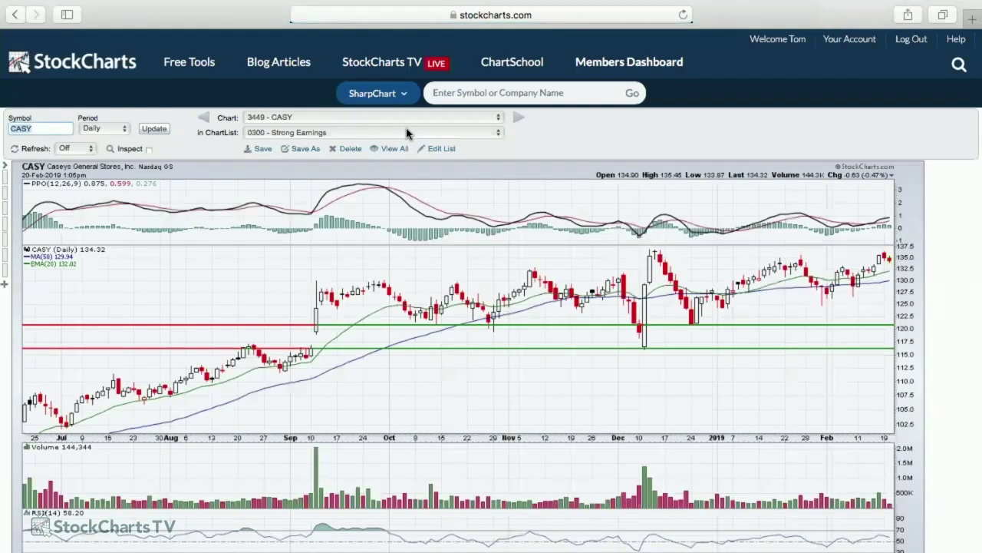
{"action": "left_click", "coordinate": [407, 135]}
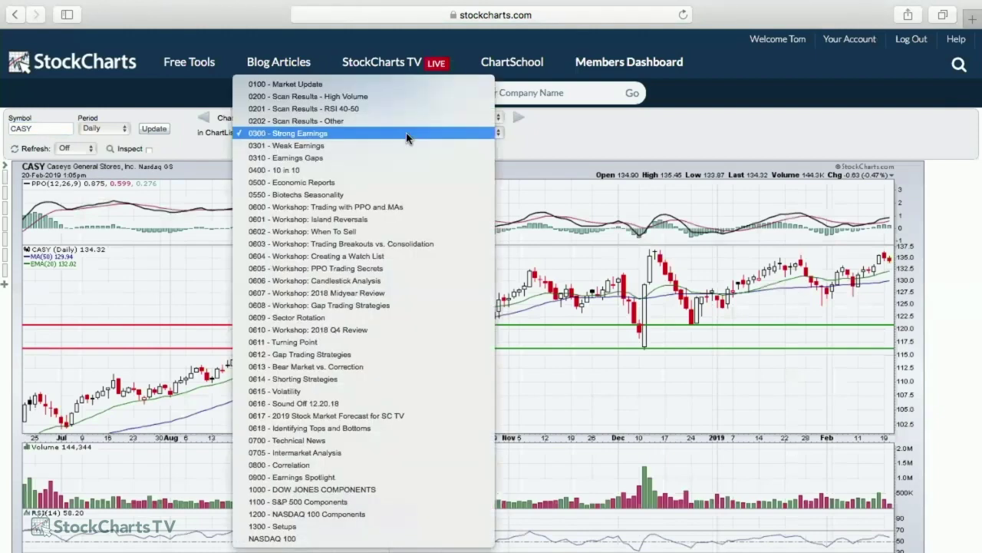
{"action": "left_click", "coordinate": [572, 147]}
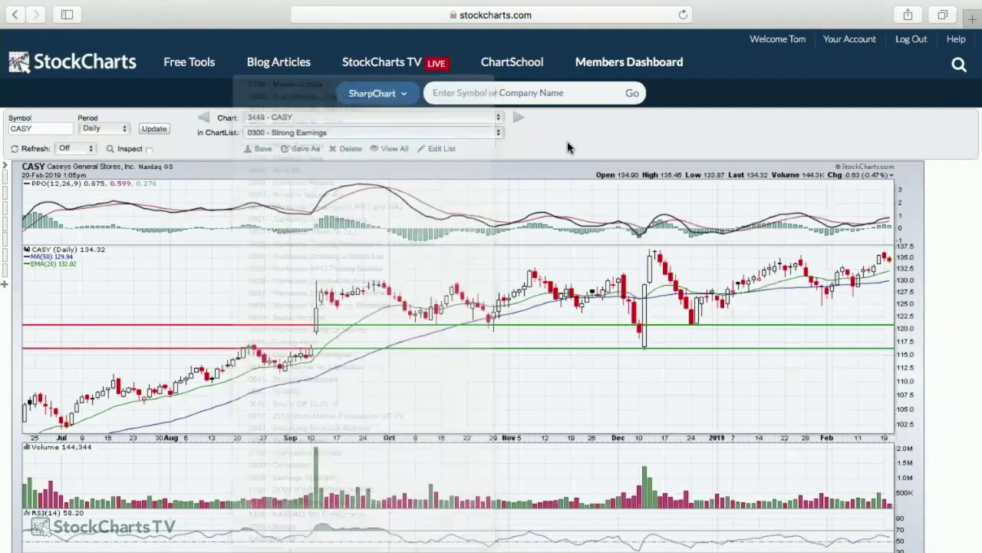
Open the saved chart "3513 - FN" from the Strong Earnings ChartList
{"action": "left_click", "coordinate": [427, 120]}
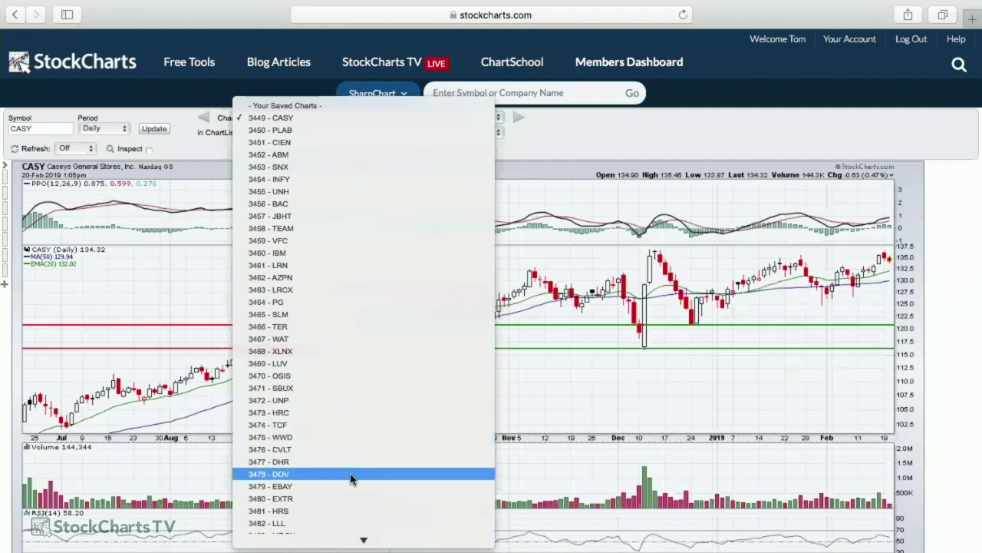
{"action": "scroll", "coordinate": [349, 472], "scroll_direction": "down", "scroll_amount": 5}
{"action": "scroll", "coordinate": [350, 478], "scroll_direction": "down", "scroll_amount": 10}
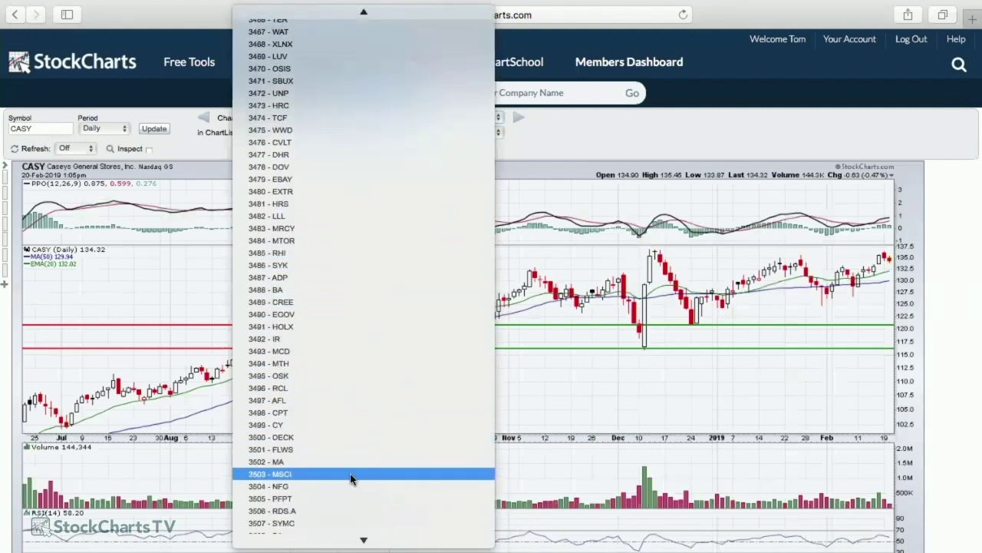
{"action": "scroll", "coordinate": [351, 478], "scroll_direction": "down", "scroll_amount": 3}
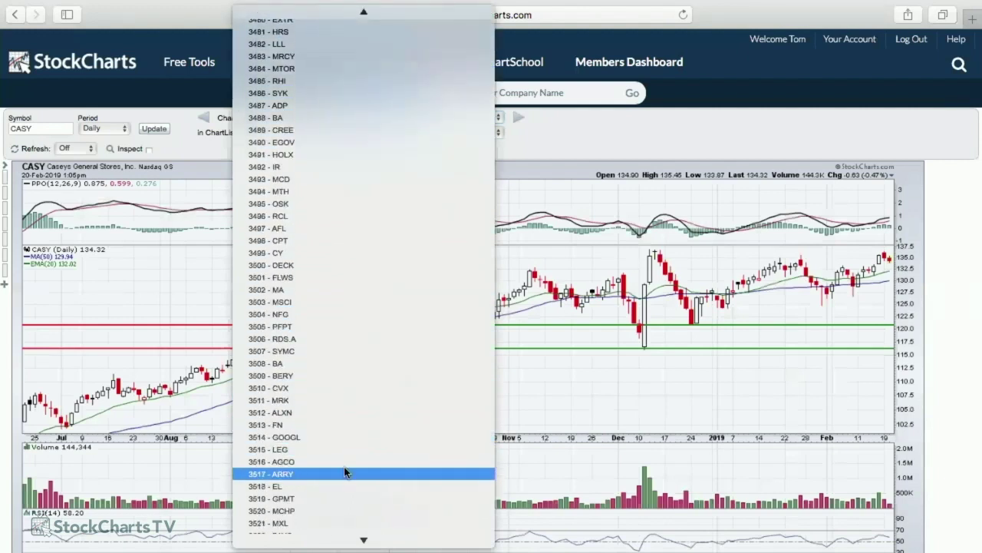
{"action": "left_click", "coordinate": [347, 418]}
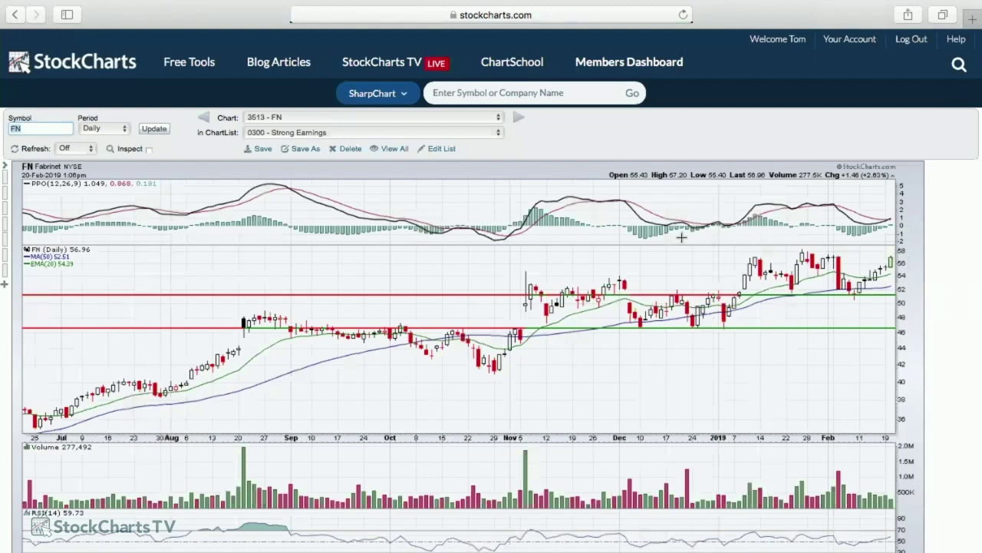
Save a copy of the FN chart to the 0400 - 10 in 10 ChartList as "018 - FN"
{"action": "left_click", "coordinate": [307, 149]}
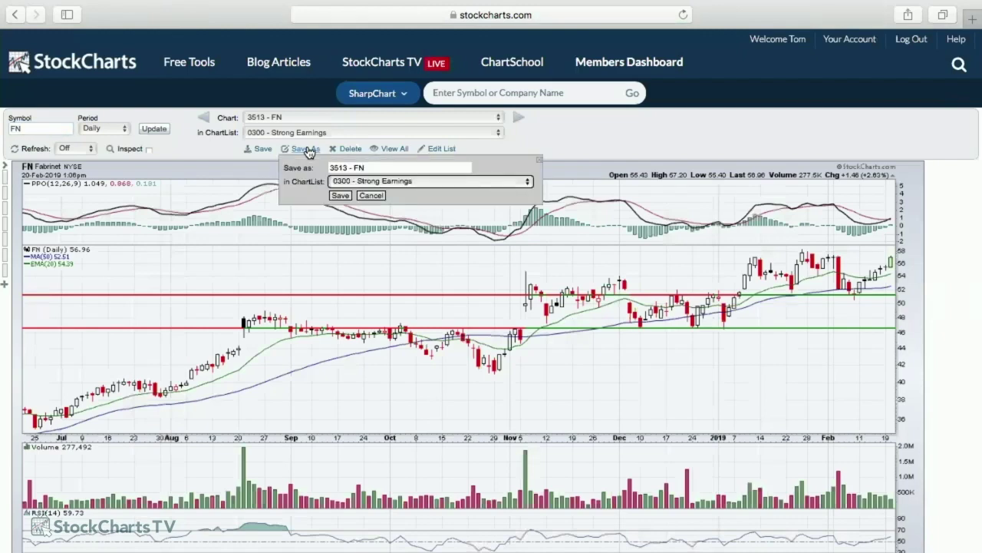
{"action": "left_click", "coordinate": [383, 182]}
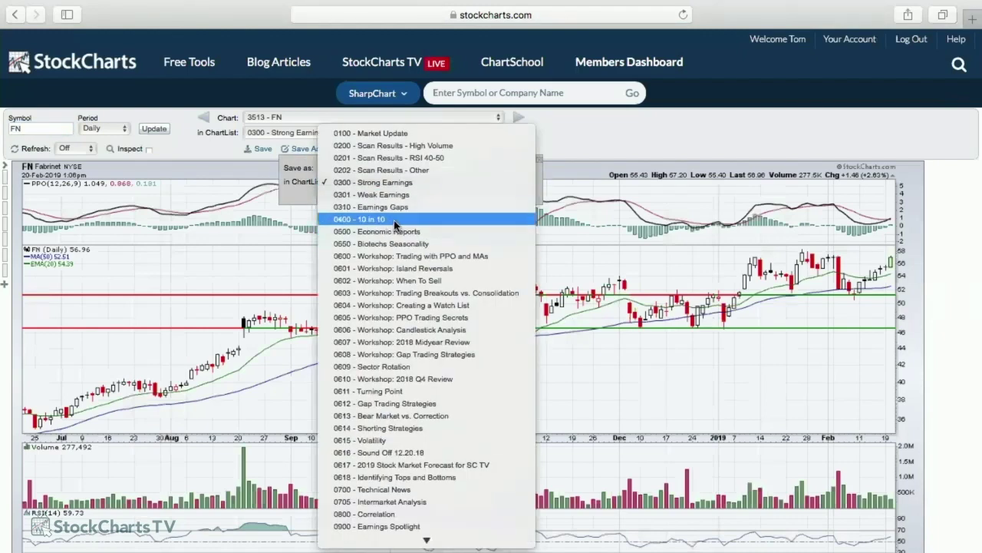
{"action": "left_click", "coordinate": [395, 221]}
{"action": "double_click", "coordinate": [342, 165]}
{"action": "type", "text": "018 - FN"}
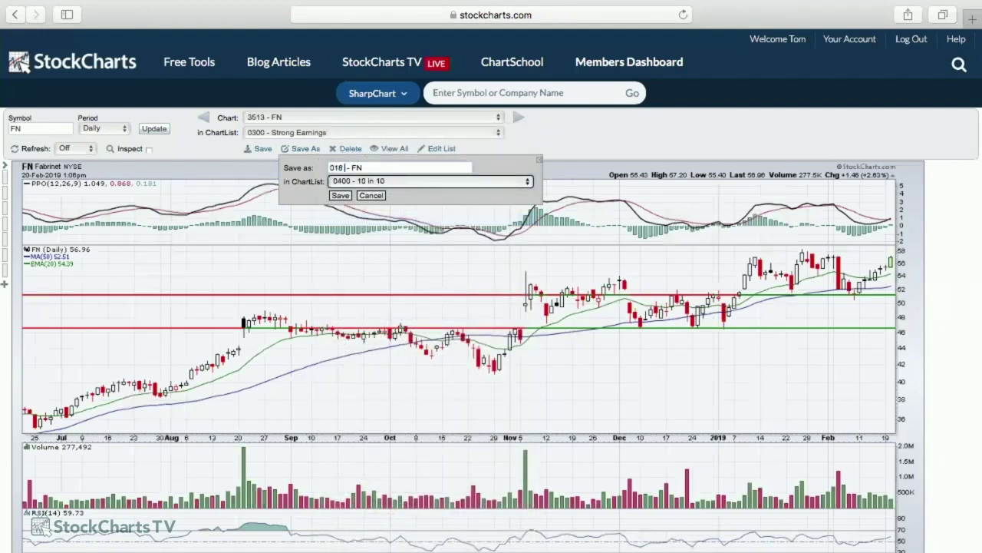
{"action": "left_click", "coordinate": [340, 196]}
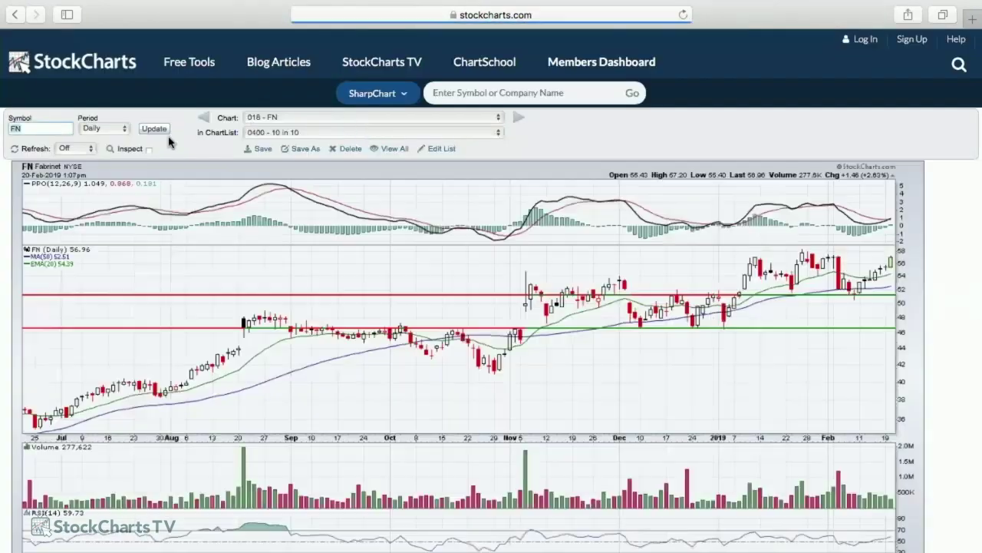
Load the daily SharpChart for BPOP and view its price, volume and RSI panels
{"action": "left_click", "coordinate": [297, 116]}
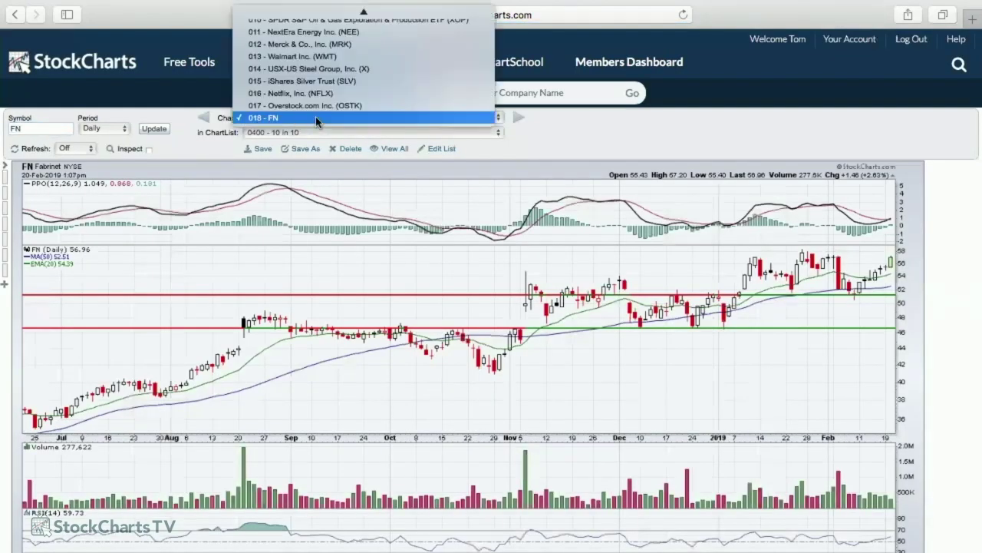
{"action": "left_click", "coordinate": [535, 133]}
{"action": "left_click", "coordinate": [49, 125]}
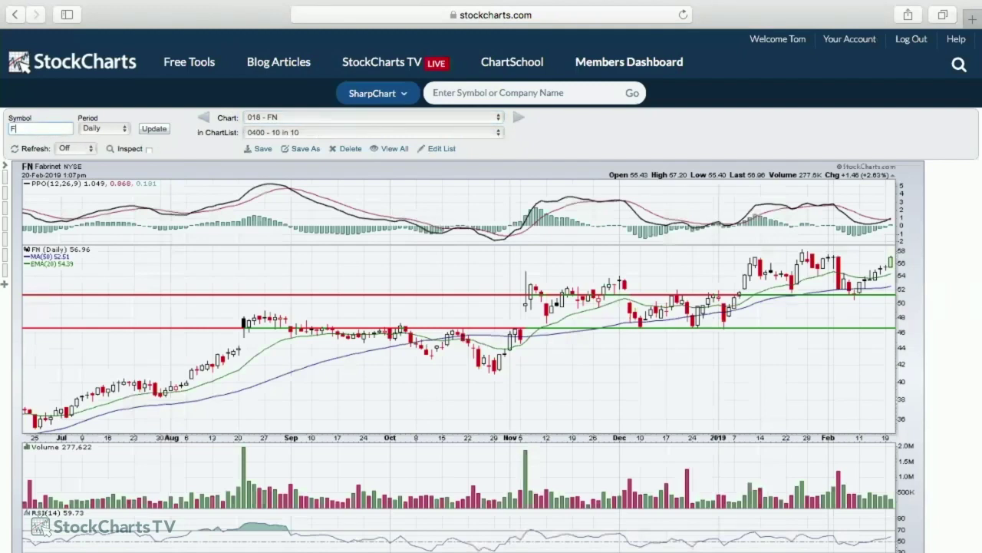
{"action": "type", "text": "BPOP"}
{"action": "key", "text": "Return"}
{"action": "scroll", "coordinate": [392, 299], "scroll_direction": "down", "scroll_amount": 1}
{"action": "scroll", "coordinate": [393, 300], "scroll_direction": "down", "scroll_amount": 3}
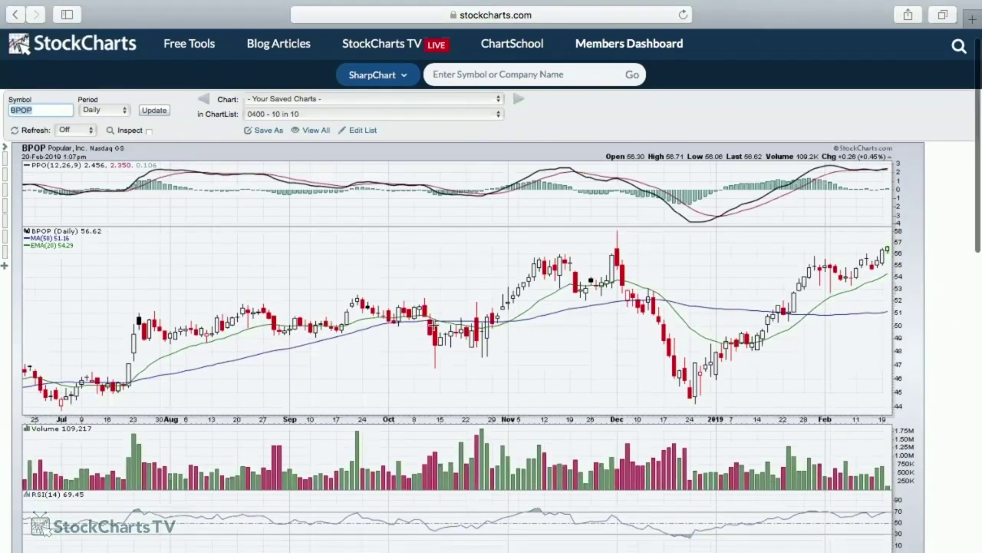
Annotate the BPOP chart with two red horizontal resistance lines, one at the early-December candle's body top and one at its high near 58
{"action": "scroll", "coordinate": [433, 324], "scroll_direction": "down", "scroll_amount": 6}
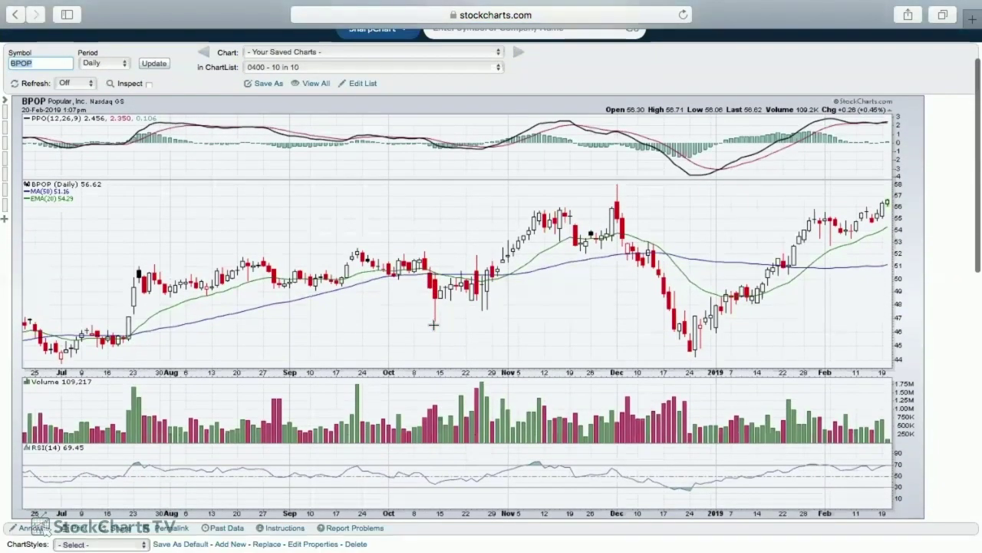
{"action": "scroll", "coordinate": [433, 323], "scroll_direction": "down", "scroll_amount": 14}
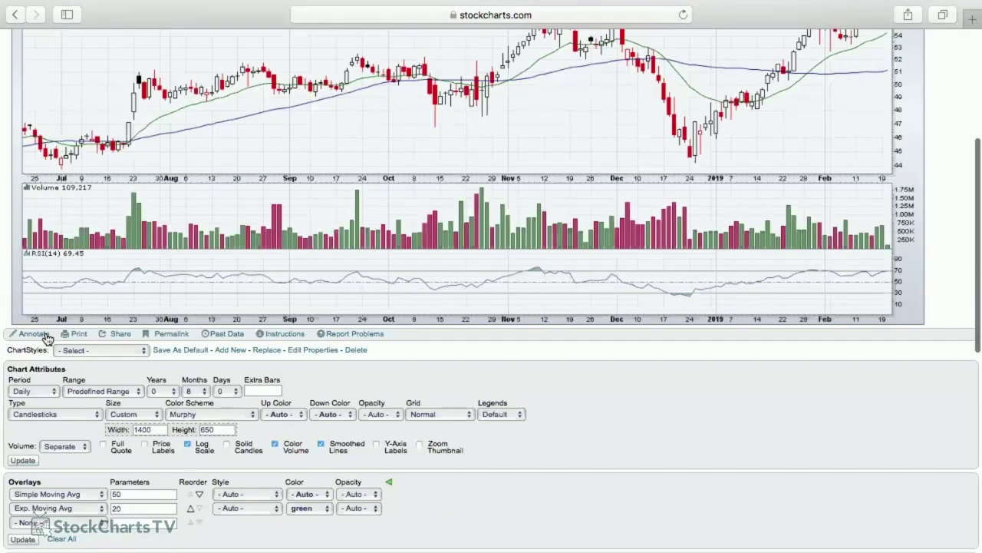
{"action": "left_click", "coordinate": [33, 334]}
{"action": "left_click_drag", "start_coordinate": [171, 294], "coordinate": [169, 265]}
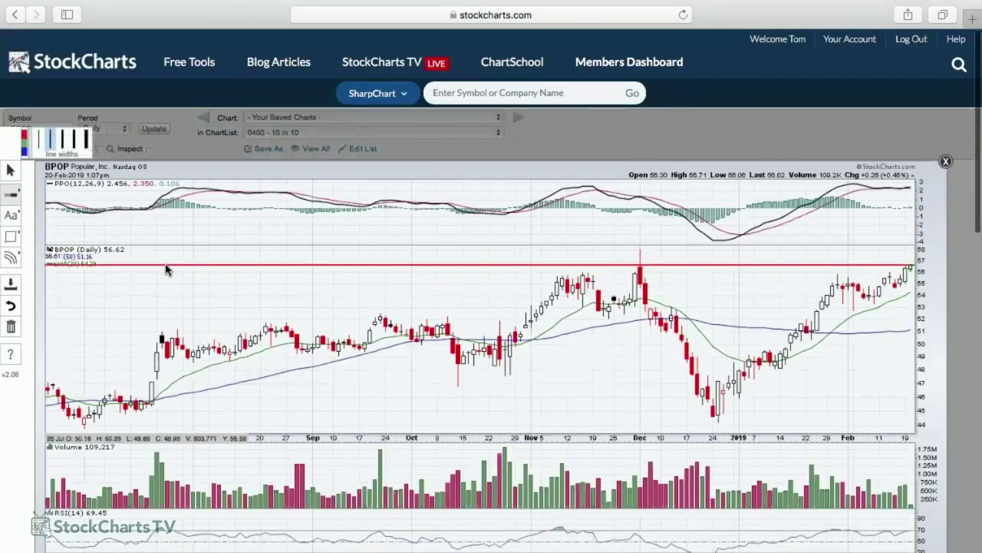
{"action": "left_click", "coordinate": [167, 249]}
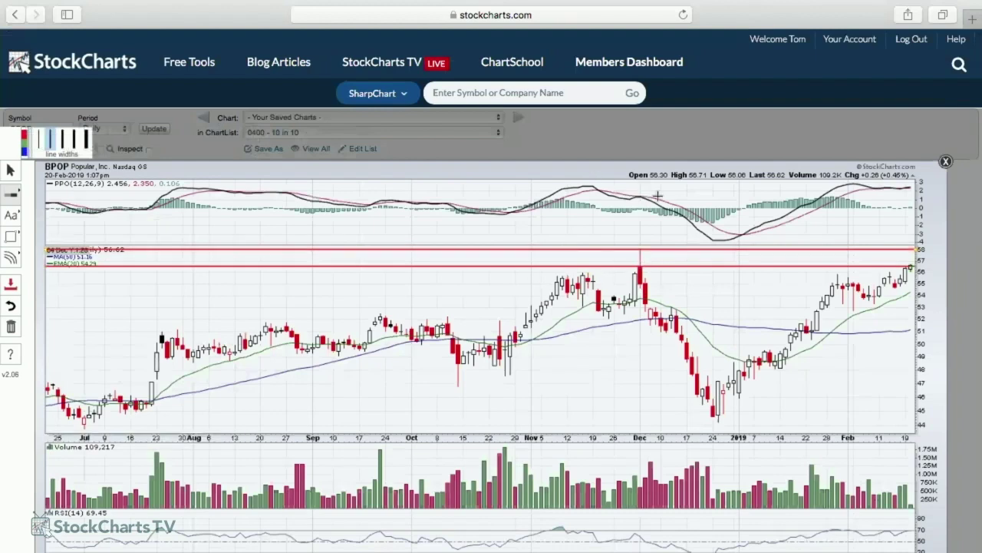
Draw a straight magenta line sloping down across the PPO line's mid-November and early-December peaks
{"action": "left_click", "coordinate": [10, 195]}
{"action": "left_click", "coordinate": [45, 193]}
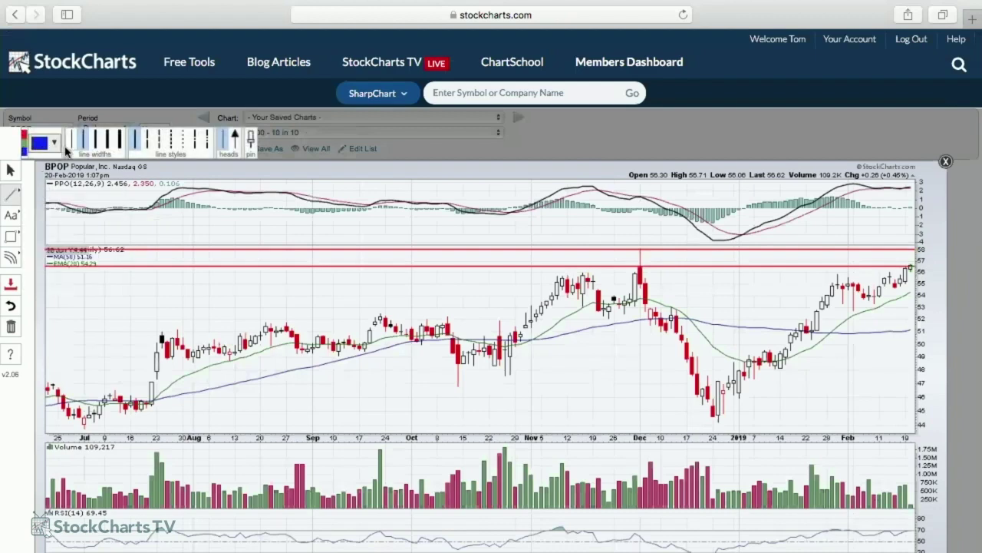
{"action": "left_click", "coordinate": [40, 145]}
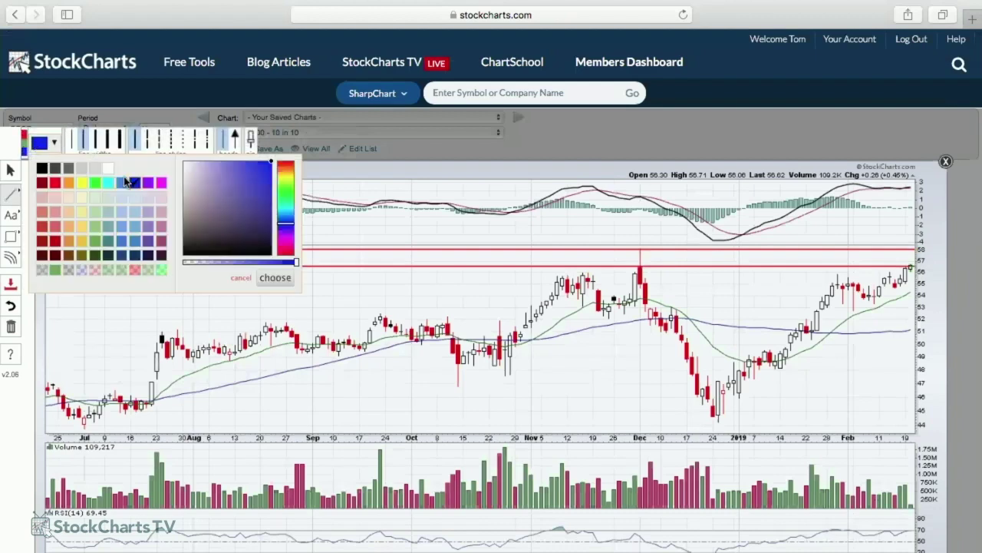
{"action": "left_click", "coordinate": [163, 183]}
{"action": "left_click", "coordinate": [275, 277]}
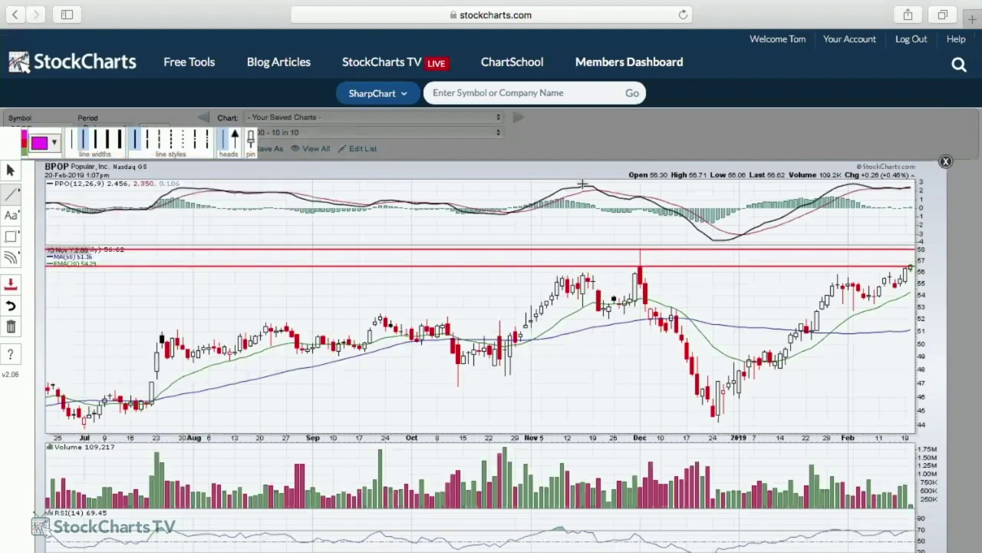
{"action": "left_click_drag", "start_coordinate": [583, 183], "coordinate": [652, 201]}
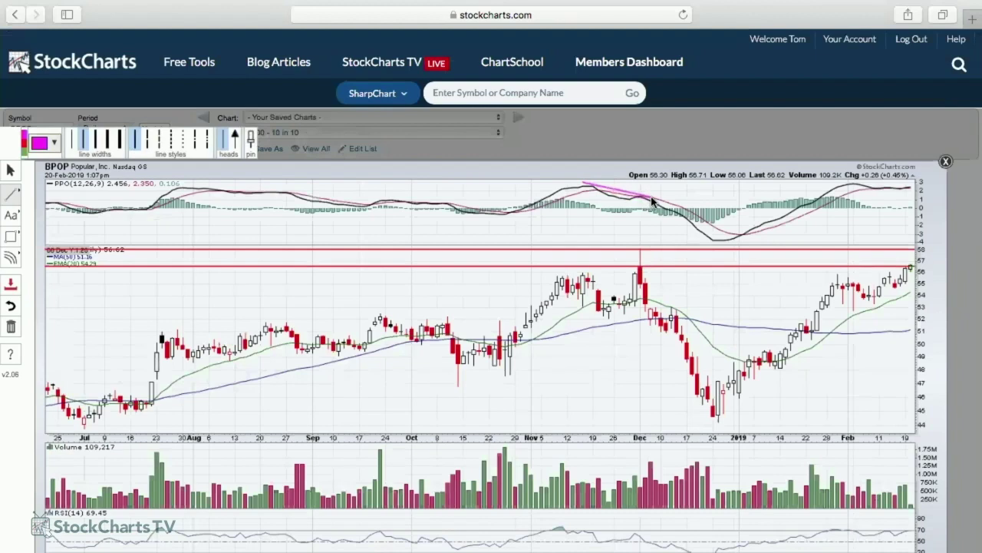
{"action": "left_click", "coordinate": [624, 194]}
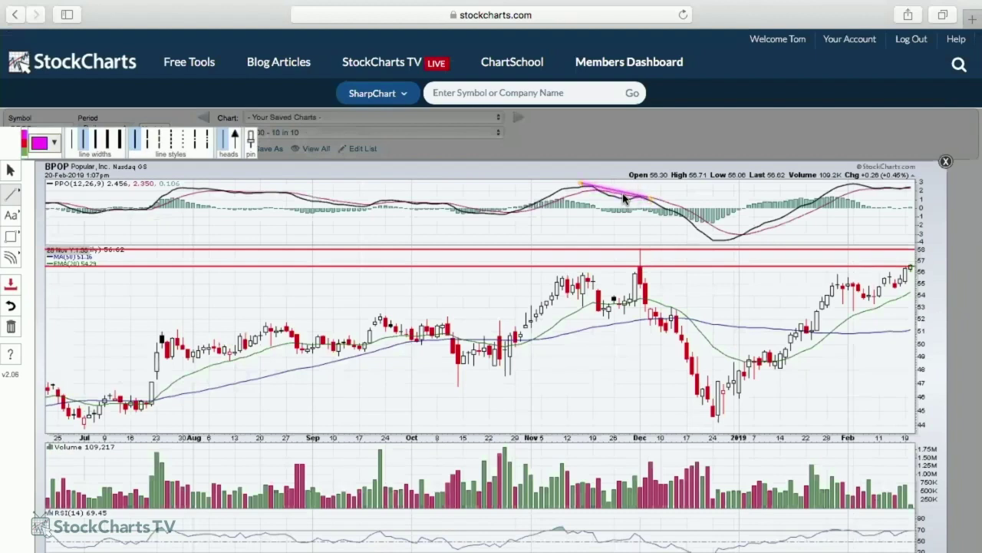
Draw magenta lines across the November–December price highs and across both the price and PPO highs from late January through February
{"action": "left_click_drag", "start_coordinate": [564, 275], "coordinate": [639, 278]}
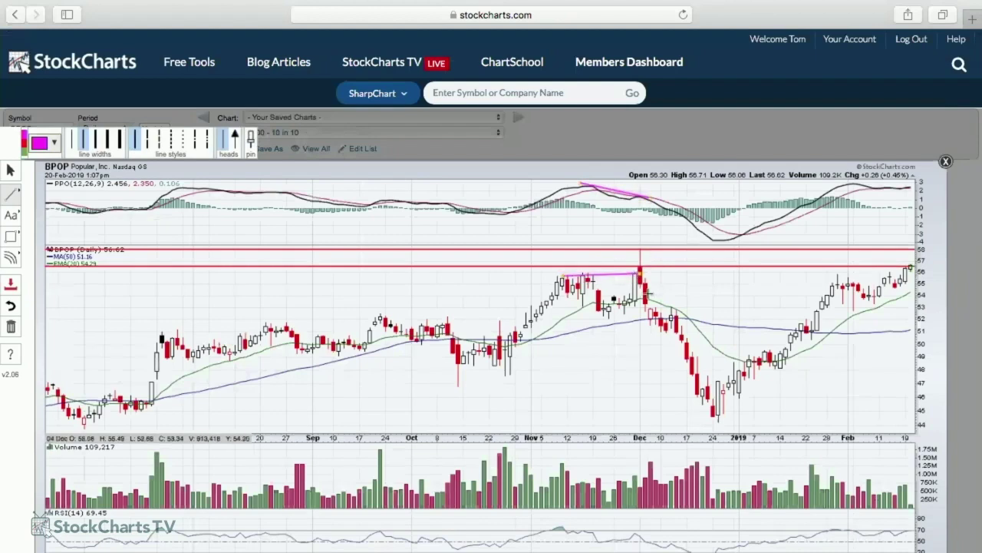
{"action": "left_click_drag", "start_coordinate": [579, 178], "coordinate": [652, 194]}
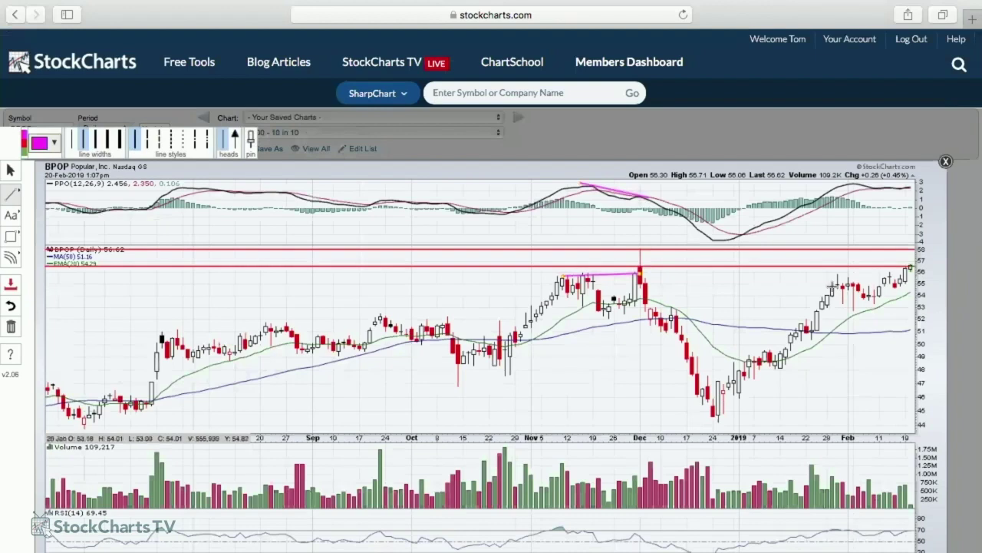
{"action": "left_click_drag", "start_coordinate": [827, 286], "coordinate": [919, 269]}
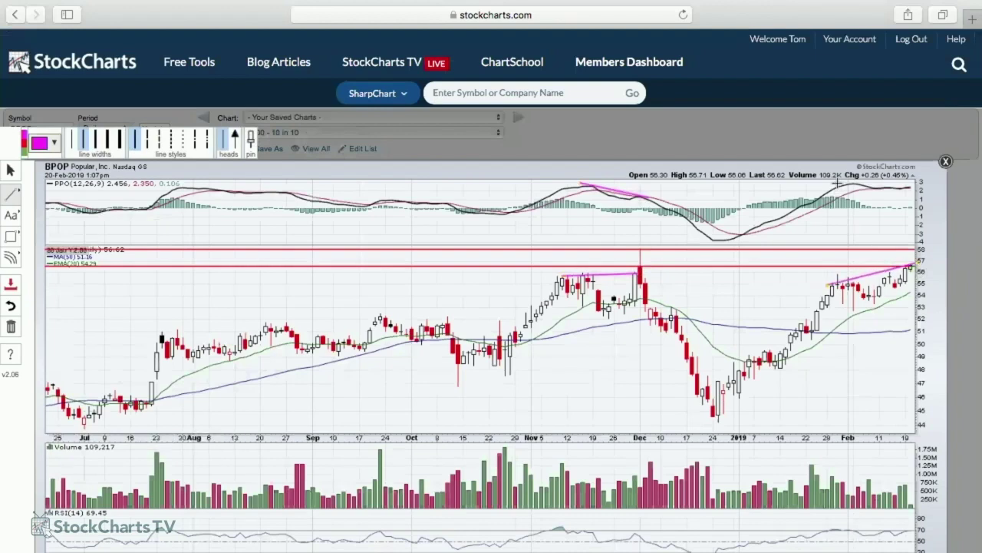
{"action": "left_click_drag", "start_coordinate": [834, 181], "coordinate": [918, 188]}
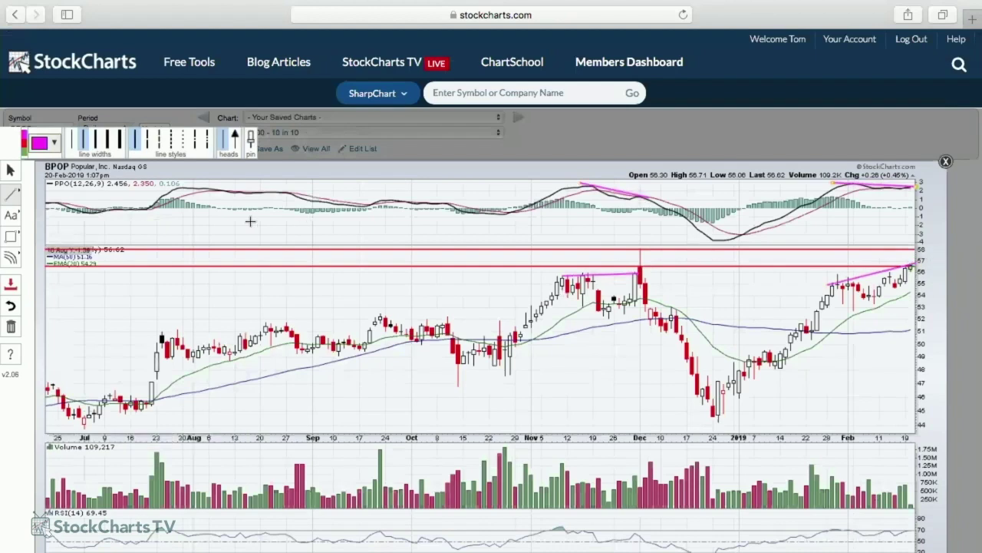
Save the annotated BPOP chart to the 0400 - 10 in 10 ChartList as "019 - Popular, Inc. (BPOP)"
{"action": "left_click", "coordinate": [21, 287]}
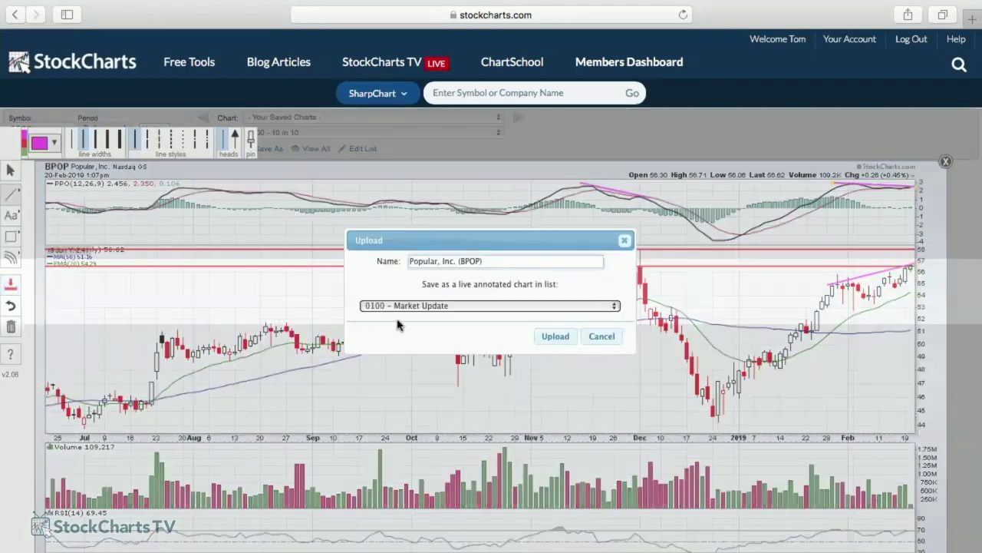
{"action": "left_click", "coordinate": [419, 310]}
{"action": "left_click", "coordinate": [453, 387]}
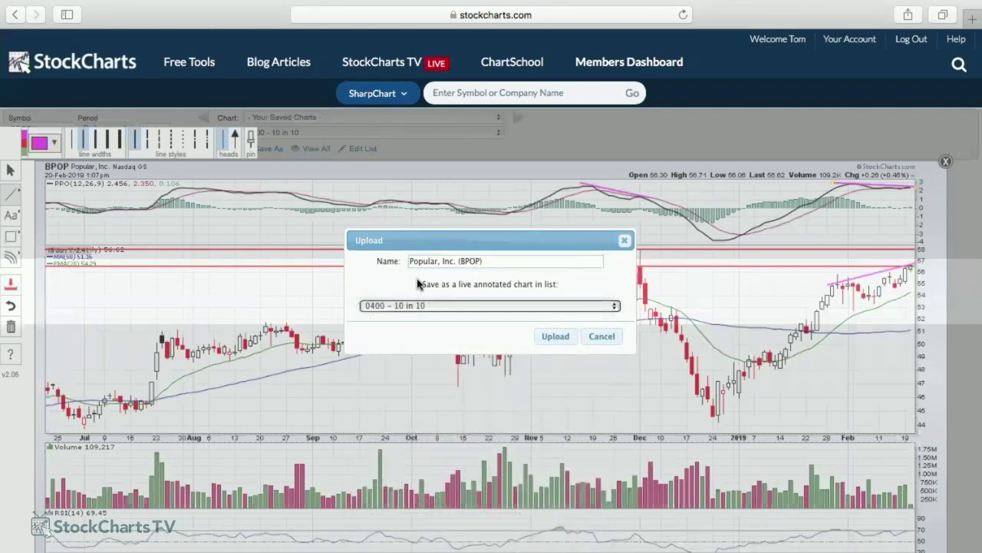
{"action": "type", "text": "019 -"}
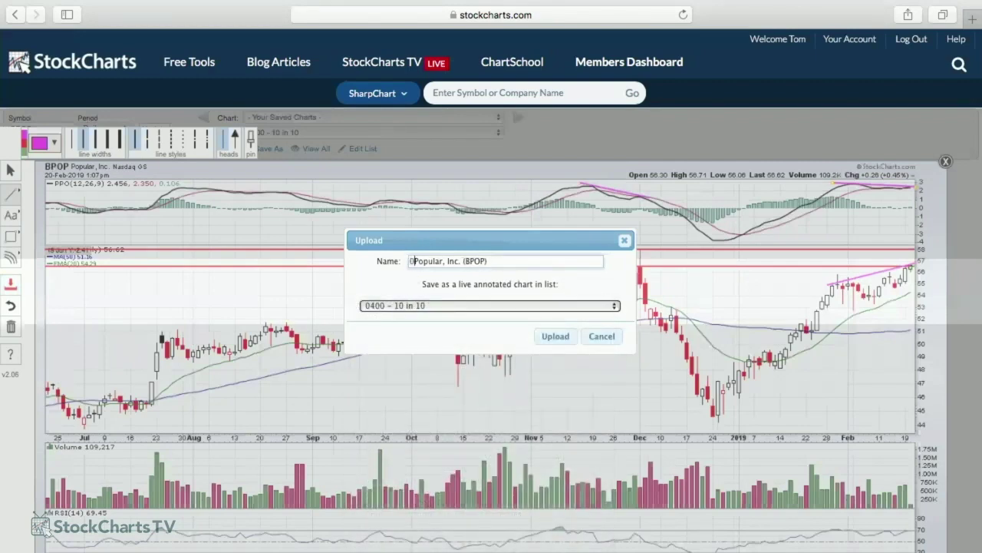
{"action": "left_click", "coordinate": [554, 335]}
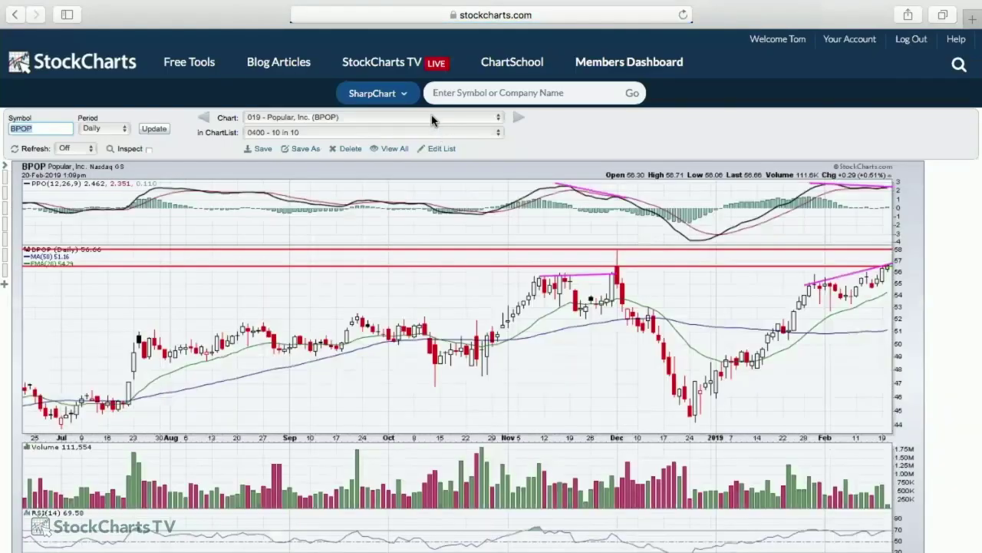
Load the daily SharpChart for FXI
{"action": "left_click", "coordinate": [435, 120]}
{"action": "left_click", "coordinate": [435, 121]}
{"action": "left_click", "coordinate": [43, 127]}
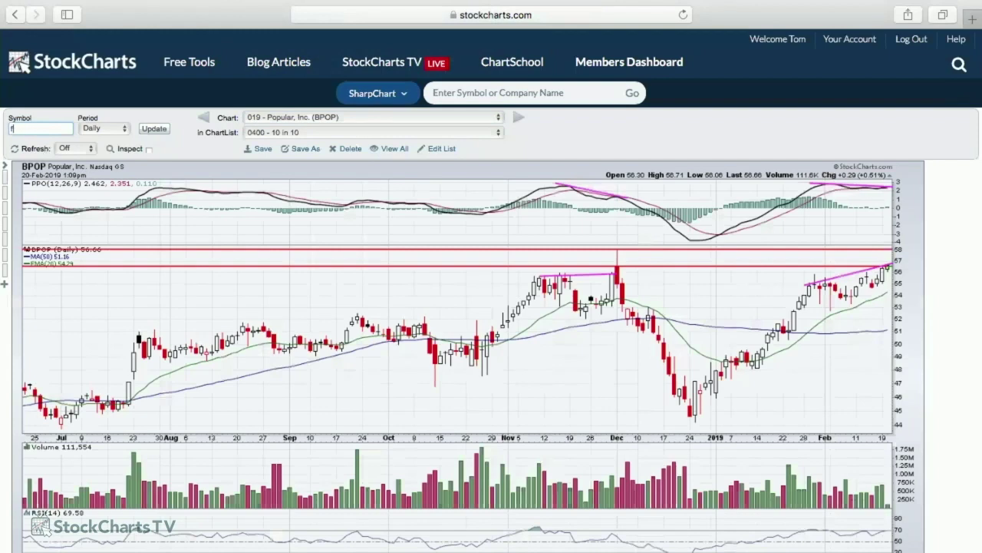
{"action": "type", "text": "fxi"}
{"action": "key", "text": "Return"}
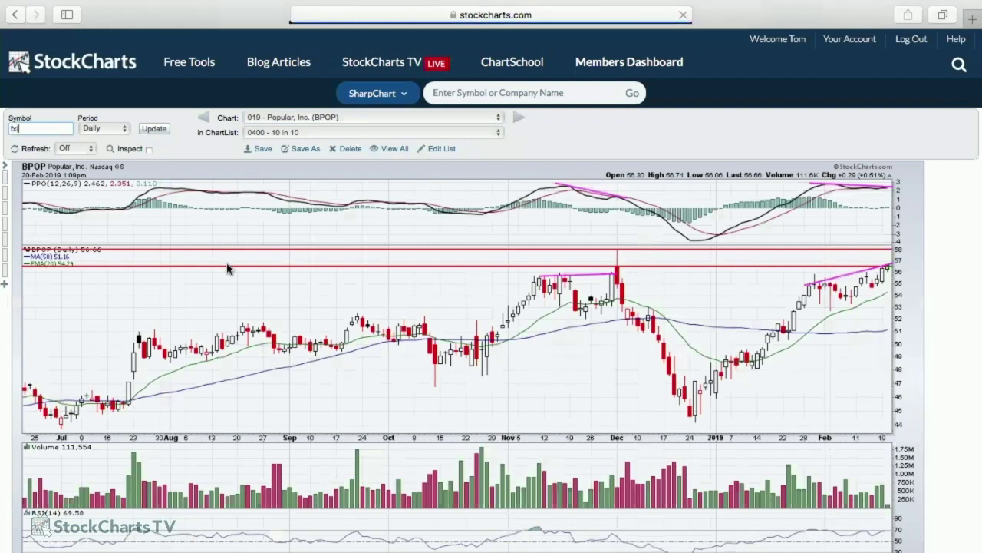
{"action": "scroll", "coordinate": [357, 334], "scroll_direction": "down", "scroll_amount": 1}
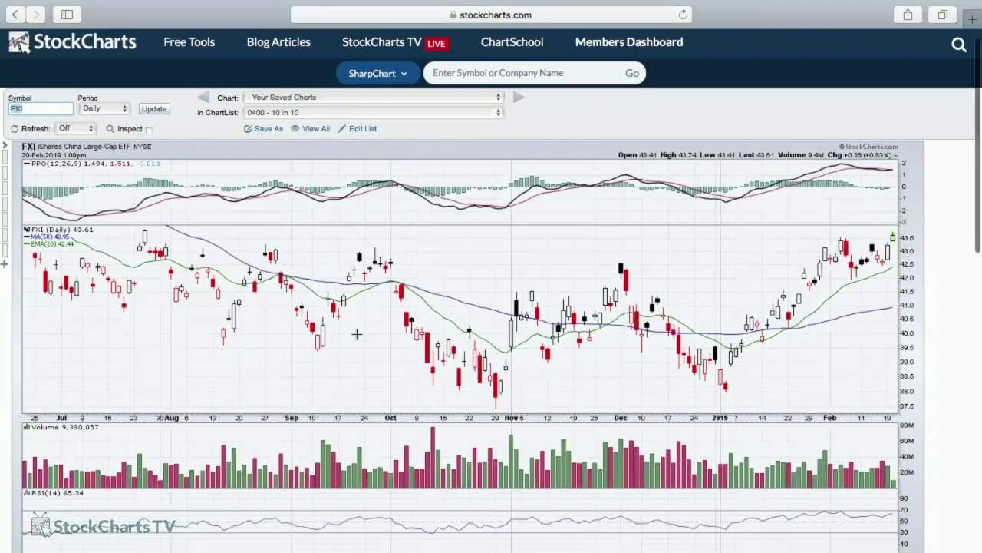
Set the FXI chart's date range to 1 year
{"action": "scroll", "coordinate": [357, 334], "scroll_direction": "down", "scroll_amount": 8}
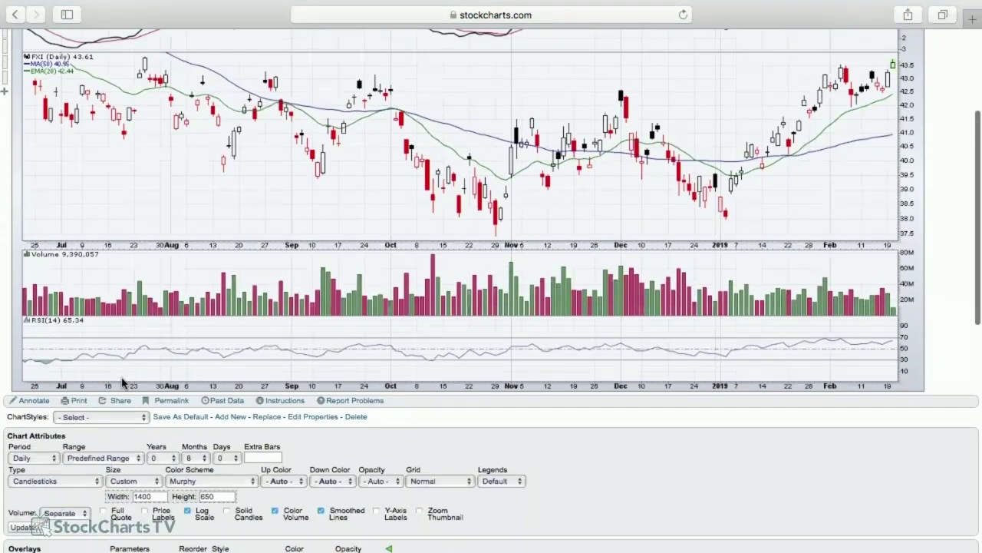
{"action": "left_click", "coordinate": [115, 379]}
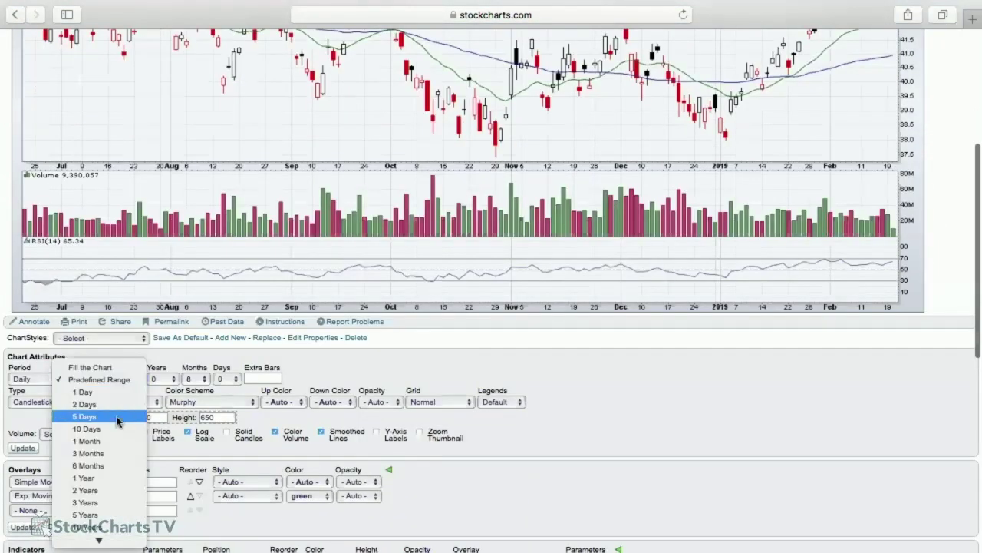
{"action": "left_click", "coordinate": [119, 479]}
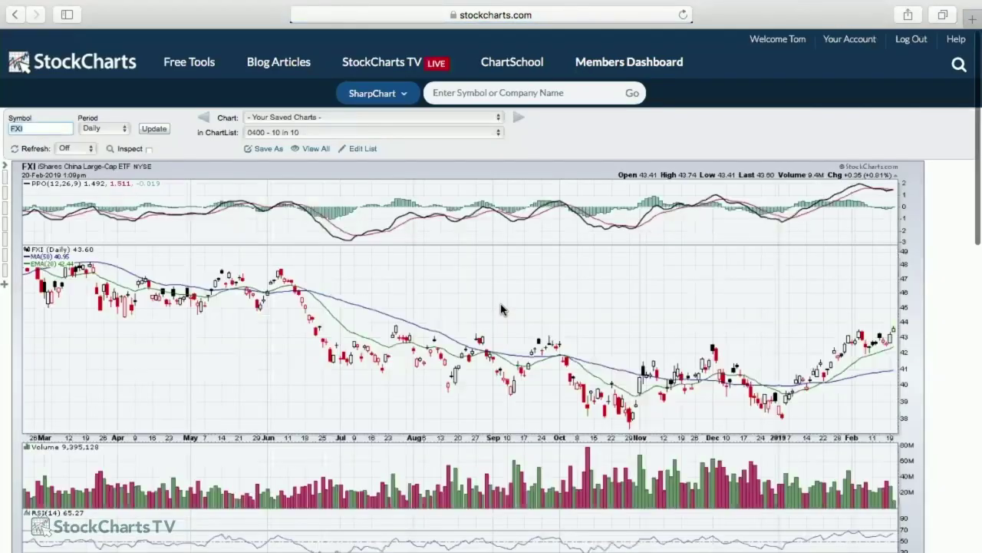
Annotate the FXI price panel with two green-to-red horizontal support/resistance lines at about 44.3 and 43.8
{"action": "scroll", "coordinate": [501, 307], "scroll_direction": "down", "scroll_amount": 3}
{"action": "scroll", "coordinate": [413, 236], "scroll_direction": "down", "scroll_amount": 2}
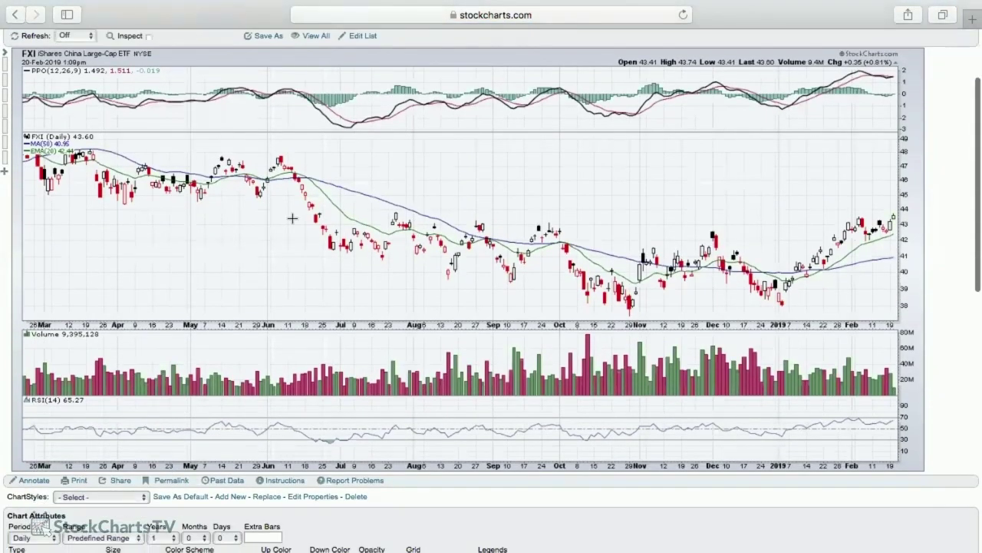
{"action": "scroll", "coordinate": [293, 219], "scroll_direction": "down", "scroll_amount": 3}
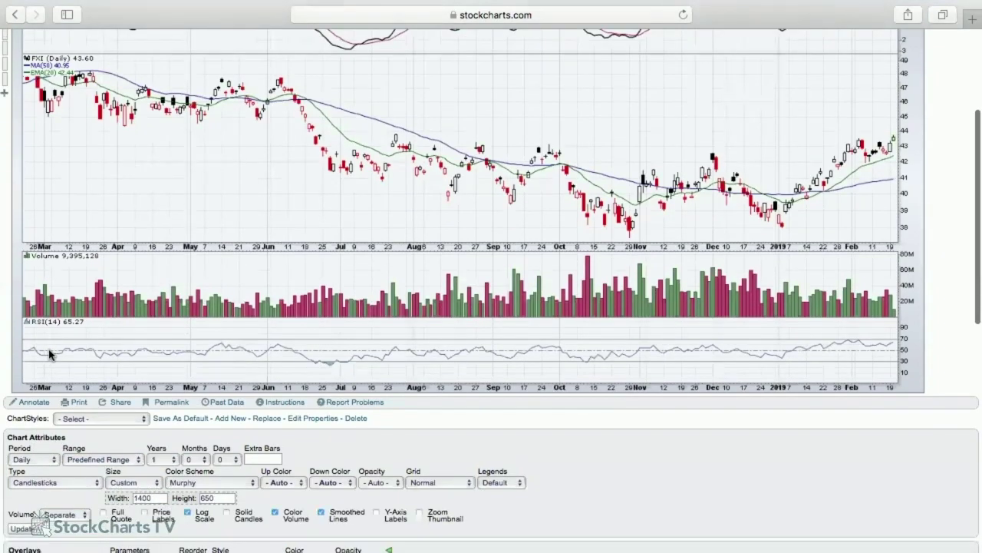
{"action": "scroll", "coordinate": [50, 353], "scroll_direction": "down", "scroll_amount": 2}
{"action": "left_click", "coordinate": [30, 340]}
{"action": "left_click", "coordinate": [11, 193]}
{"action": "left_click", "coordinate": [77, 256]}
{"action": "left_click", "coordinate": [87, 317]}
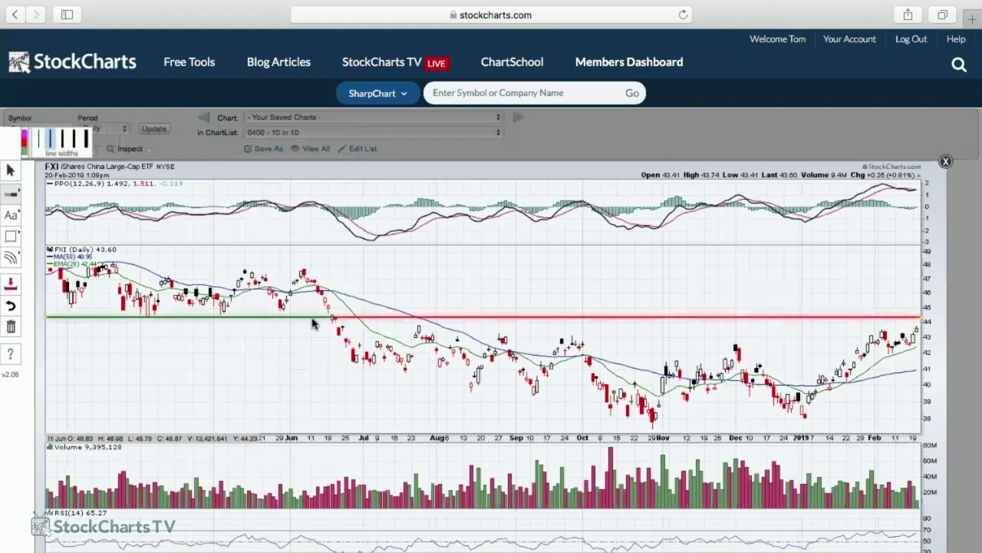
{"action": "mouse_move", "coordinate": [237, 342]}
{"action": "left_mouse_down"}
{"action": "mouse_move", "coordinate": [236, 328]}
{"action": "mouse_move", "coordinate": [263, 329]}
{"action": "left_mouse_up"}
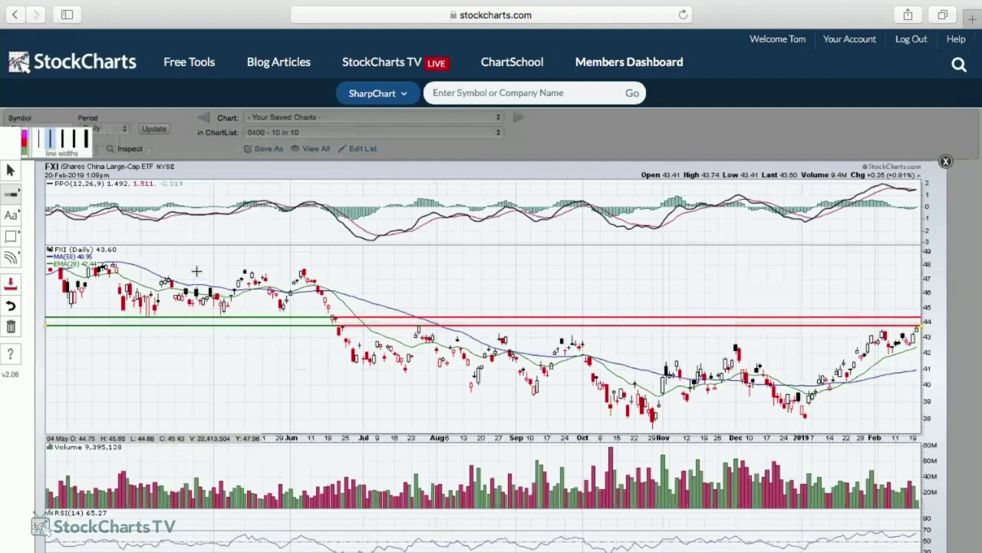
Draw straight magenta lines across FXI's February price highs and down along the PPO line over the same period
{"action": "left_click", "coordinate": [22, 196]}
{"action": "left_click", "coordinate": [53, 195]}
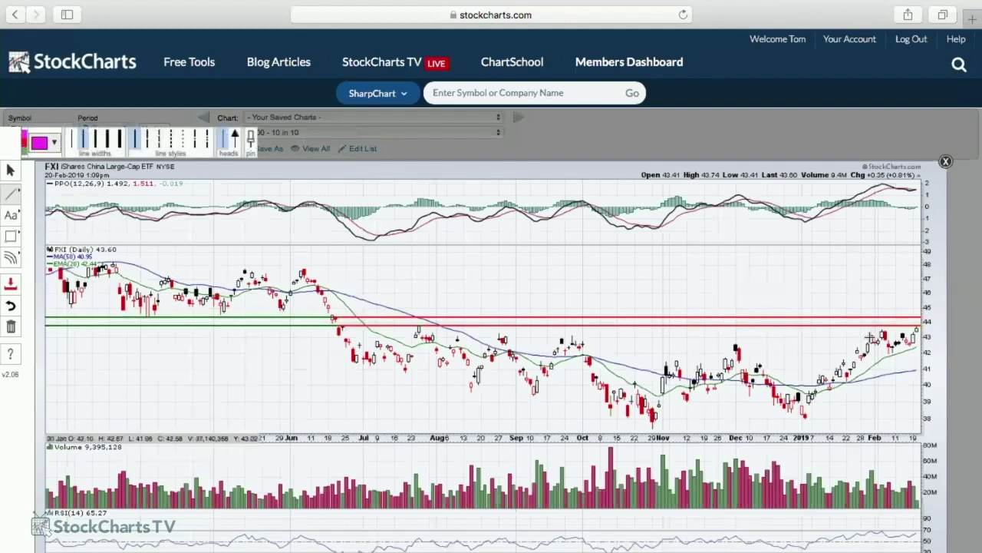
{"action": "left_click_drag", "start_coordinate": [871, 333], "coordinate": [925, 330]}
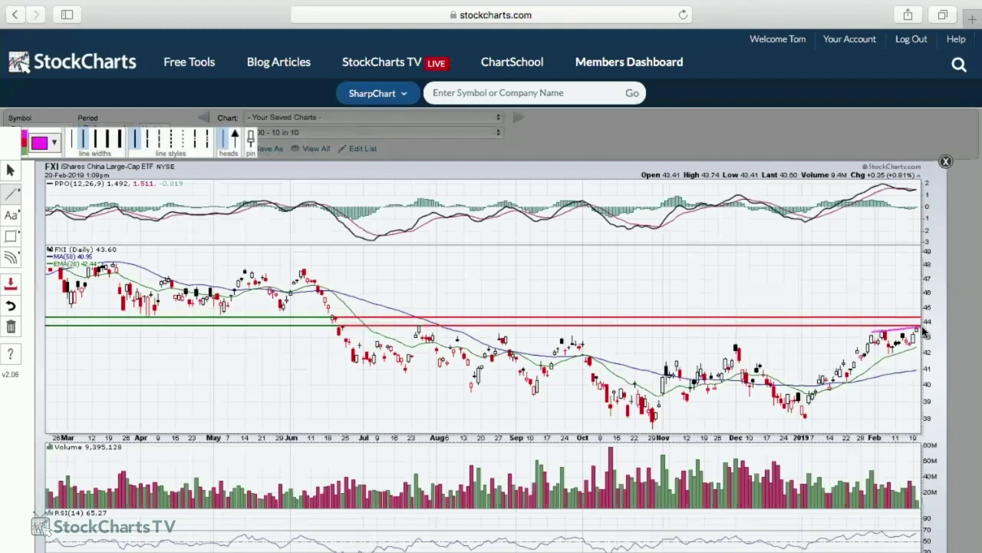
{"action": "left_click_drag", "start_coordinate": [877, 181], "coordinate": [919, 191]}
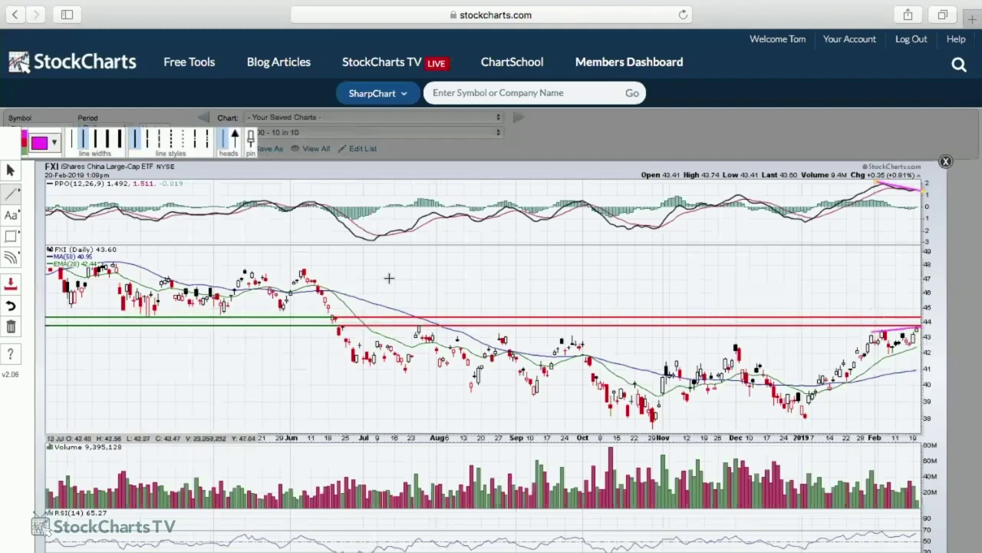
Save the annotated FXI chart to the 0400 - 10 in 10 ChartList as "020 - iShares China Large-Cap ETF (FXI)"
{"action": "left_click", "coordinate": [11, 284]}
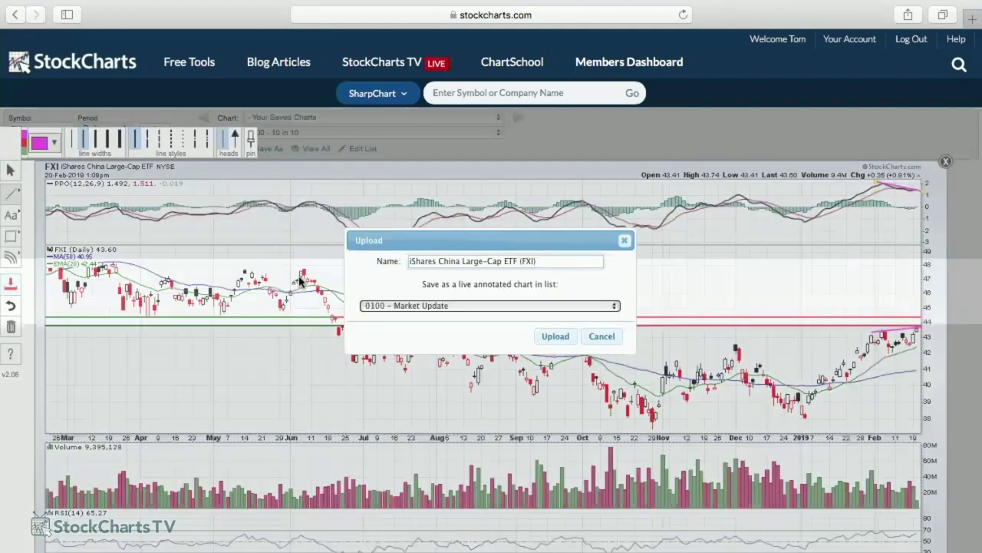
{"action": "left_click", "coordinate": [449, 305]}
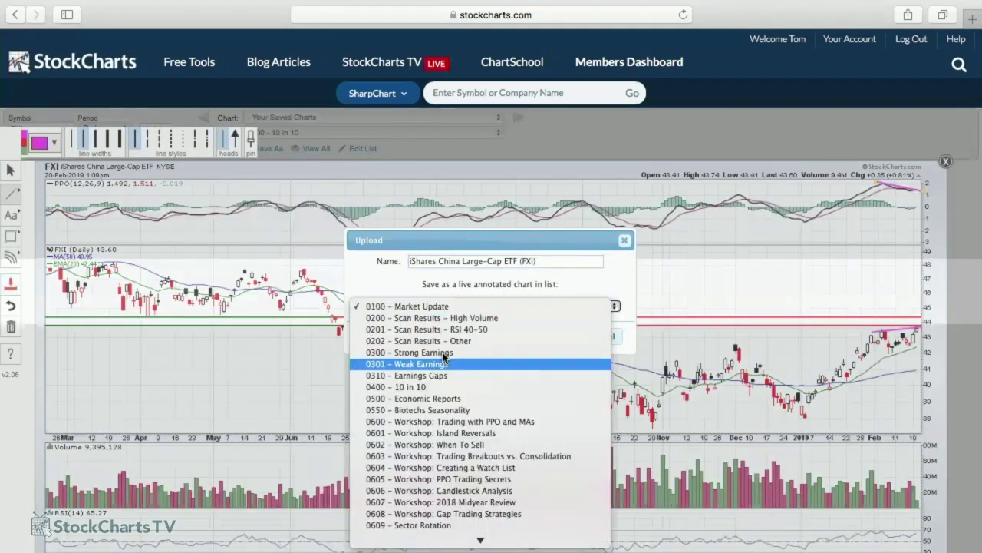
{"action": "left_click", "coordinate": [430, 379]}
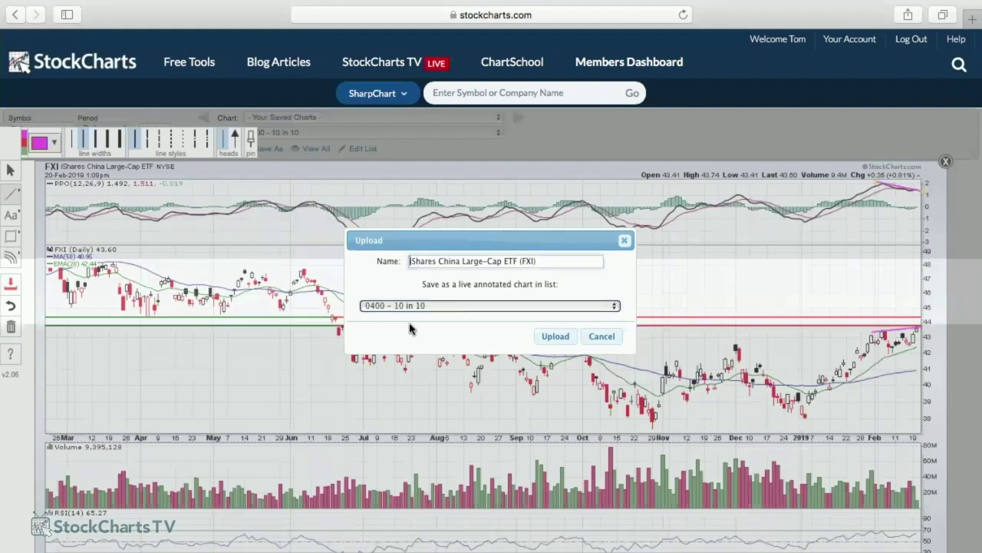
{"action": "type", "text": "0220 -"}
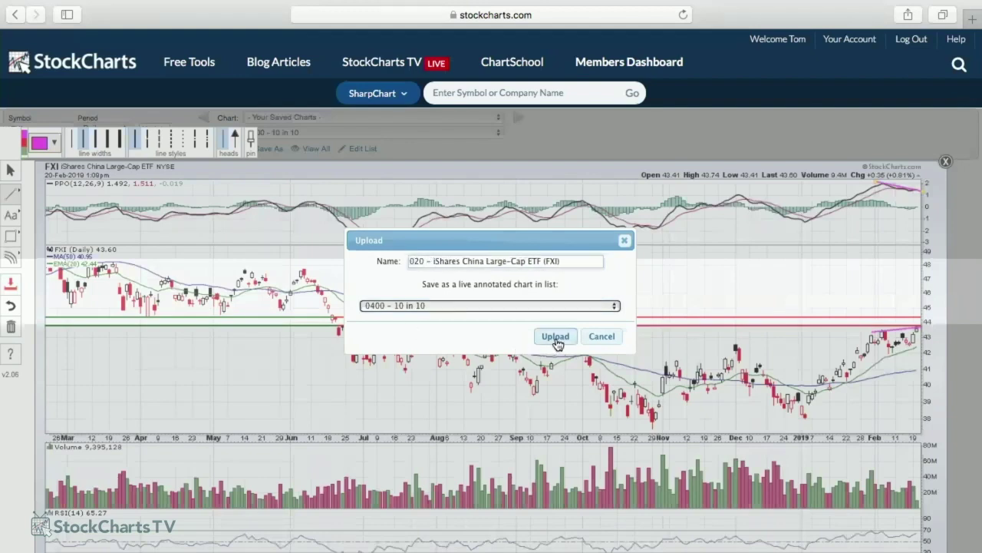
{"action": "left_click", "coordinate": [556, 337]}
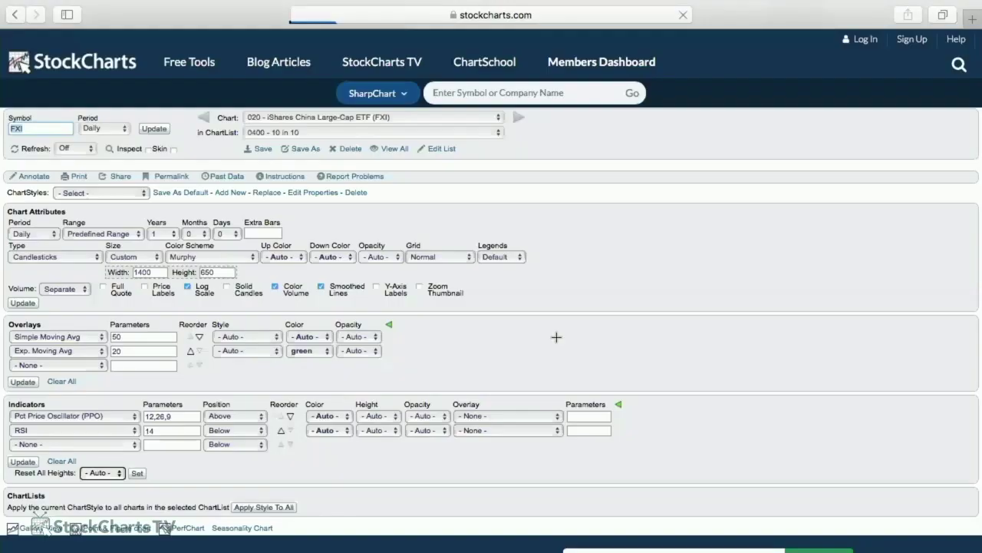